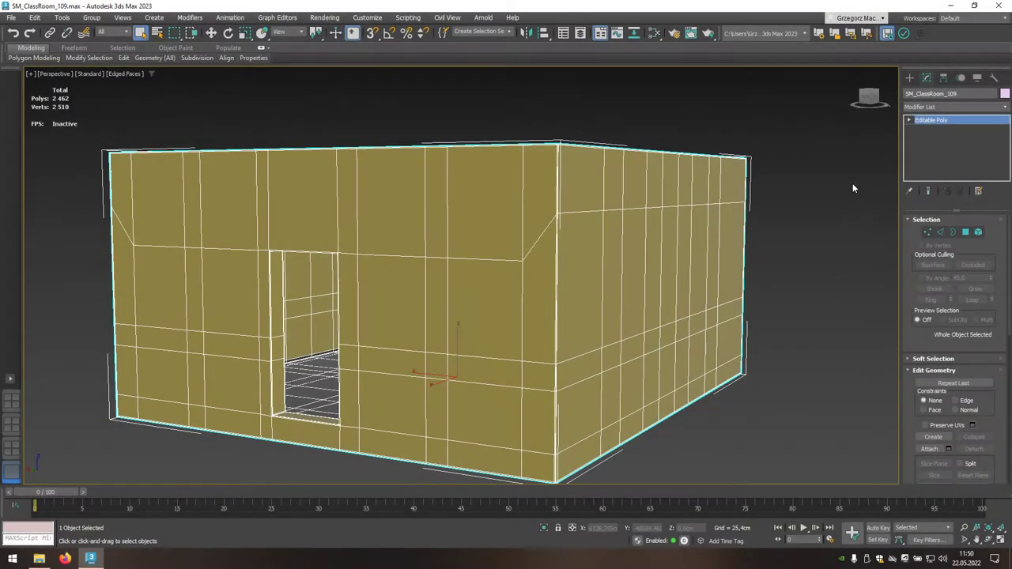
Copy the object name SM_ClassRoom_109 and show the Standard Primitives creation list.
click(931, 93)
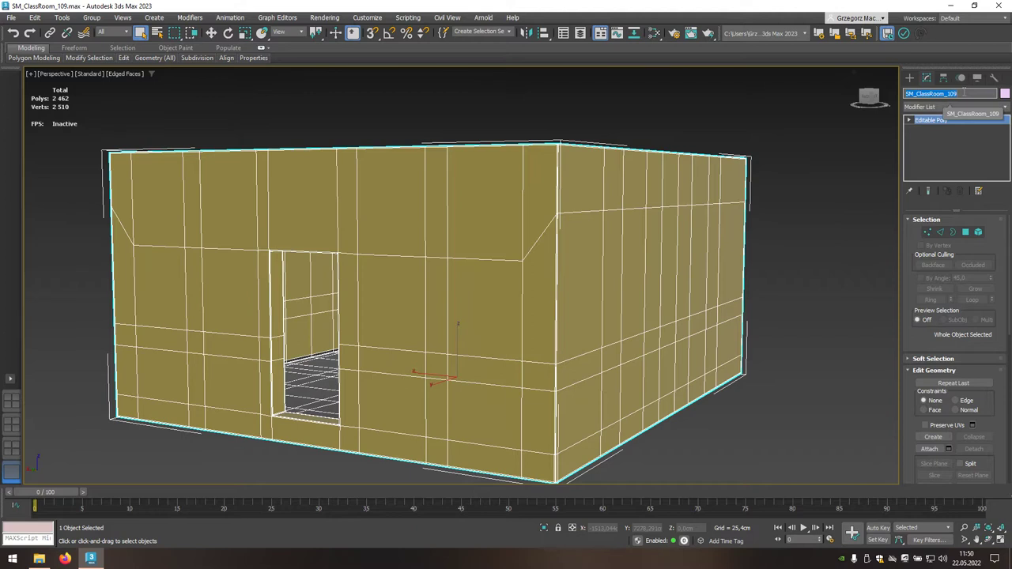
click(909, 78)
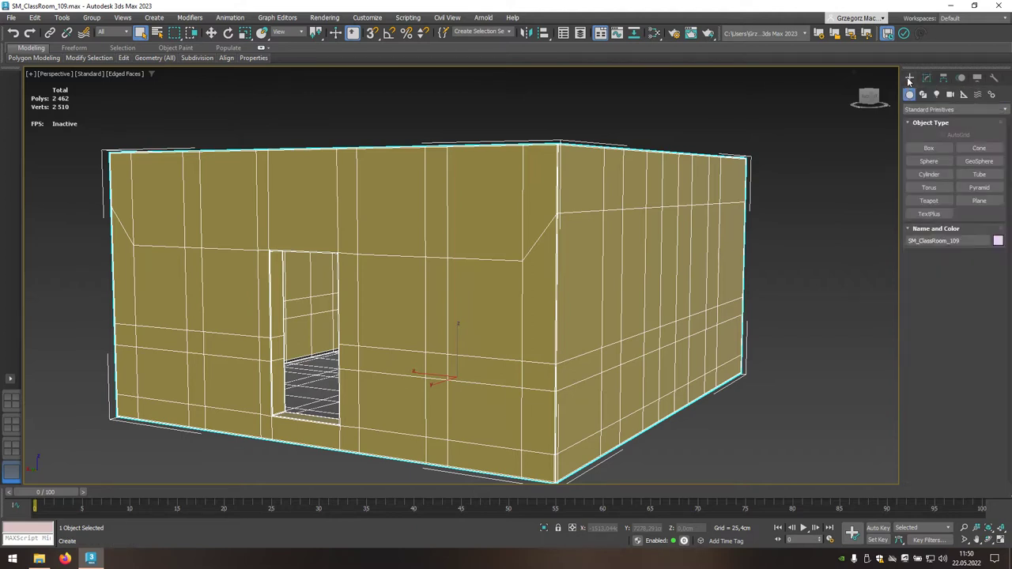
Draw a box of about 614.665 × 211.607 × 133.112 cm on the ground beside the classroom.
click(920, 149)
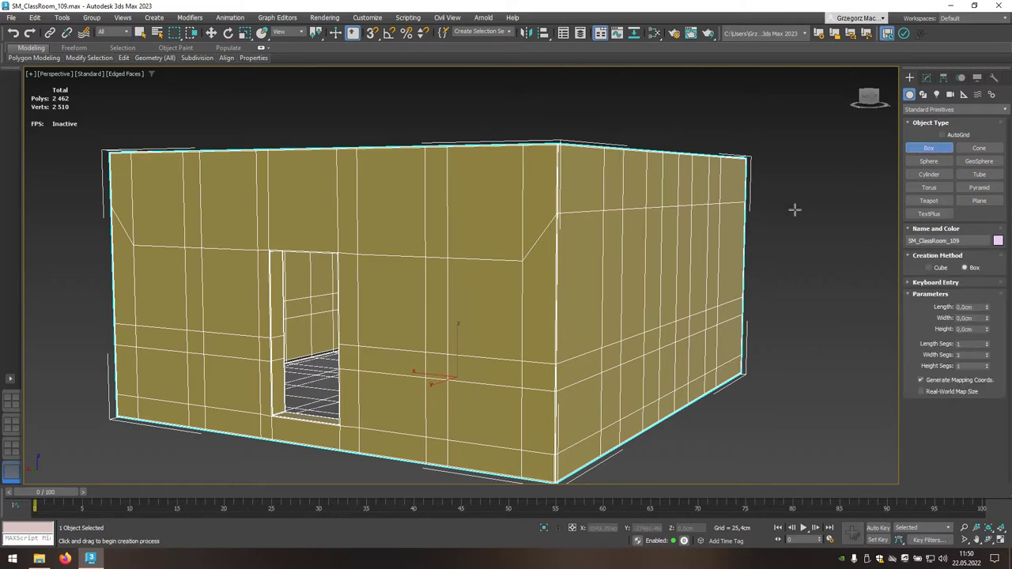
scroll(682, 329, down, 3)
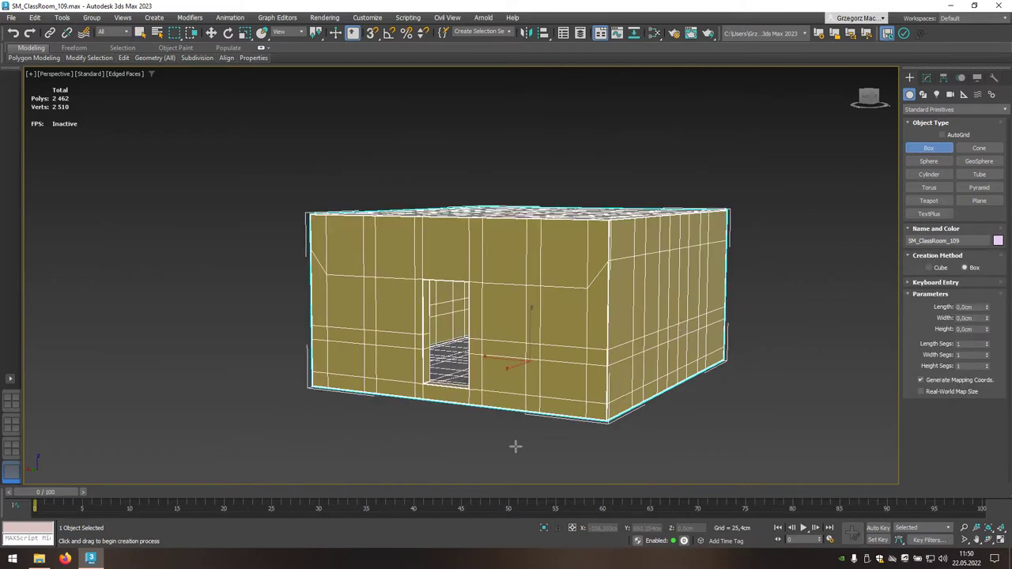
drag(516, 445, 757, 390)
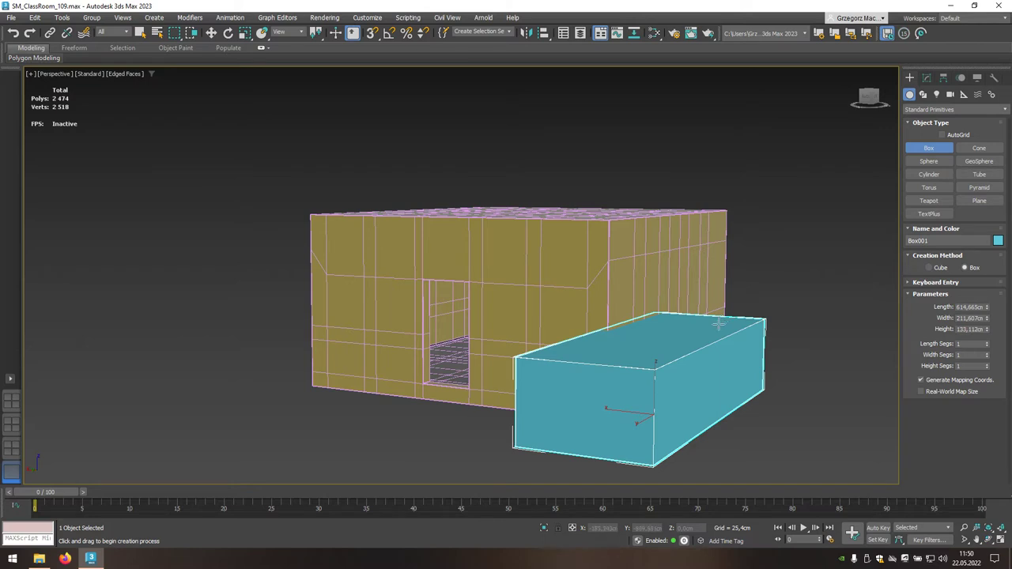
right_click(720, 330)
right_click(719, 329)
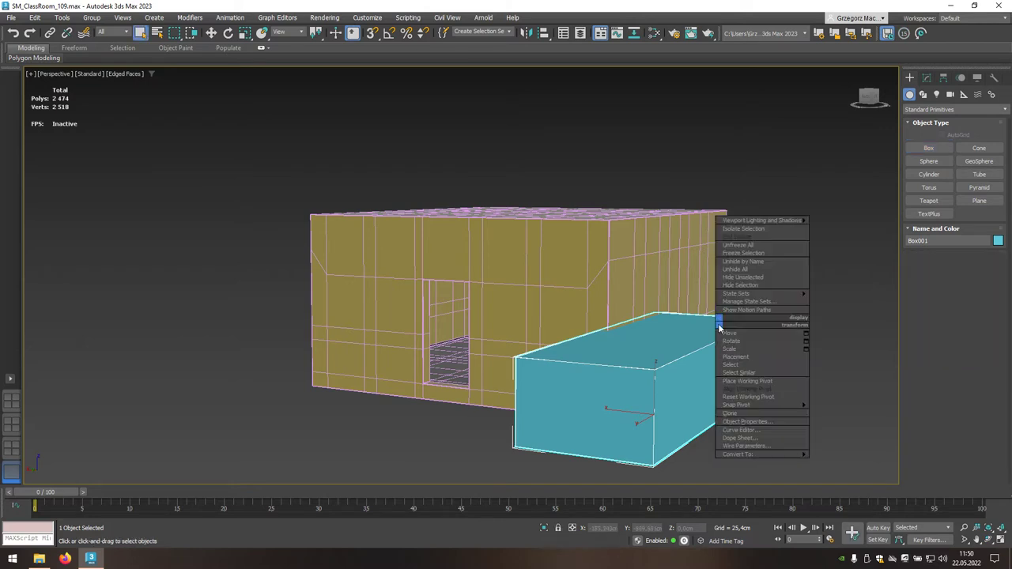
mouse_move(751, 455)
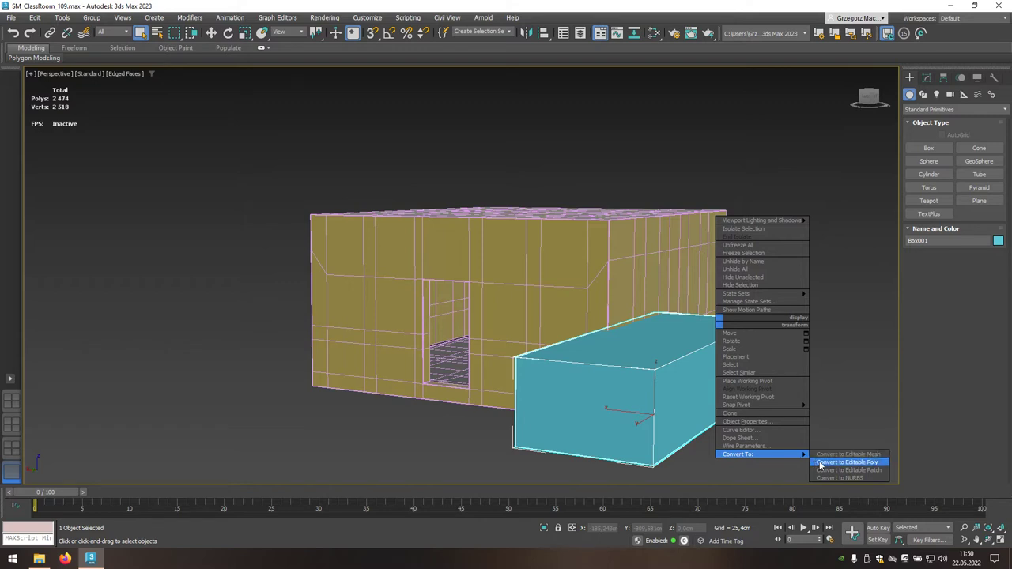
Convert Box001 to Editable Poly and rename it UCX_SM_ClassRoom_109_01.
click(884, 467)
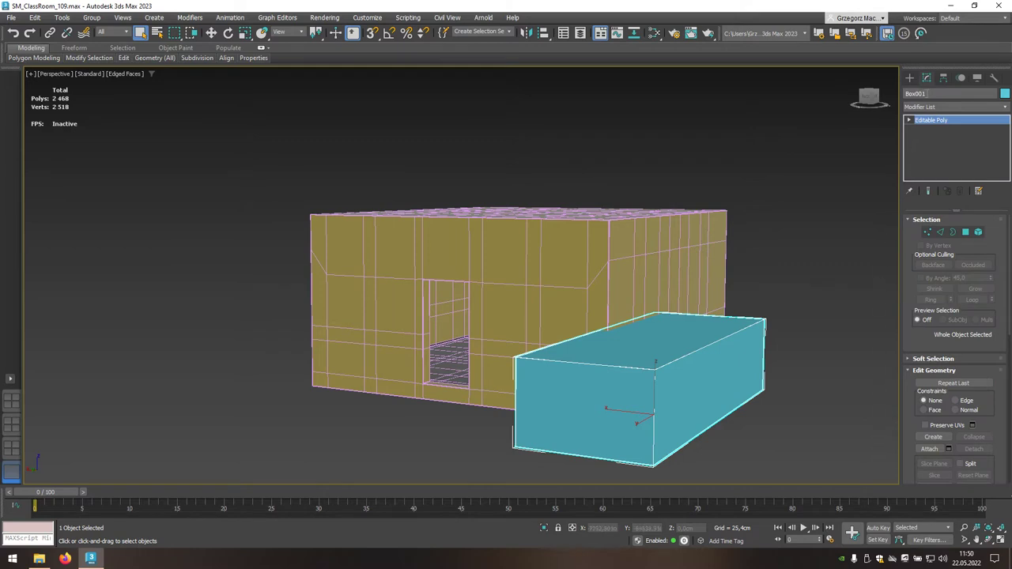
click(915, 93)
text(UCX_)
text(SM_ClassRoom_109)
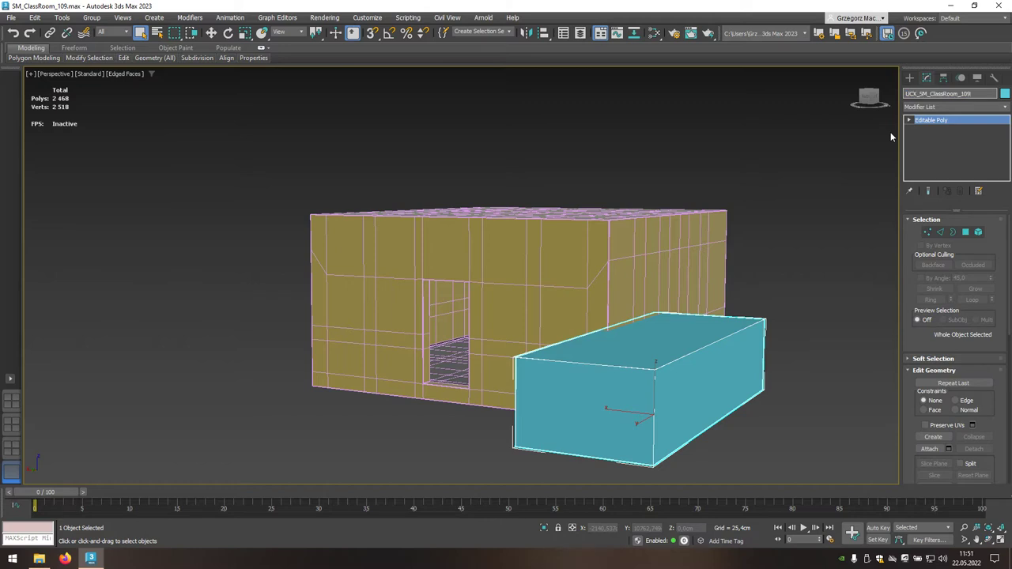
text(0)
text(1)
Turn on See-Through in the collision box's Object Properties.
right_click(658, 340)
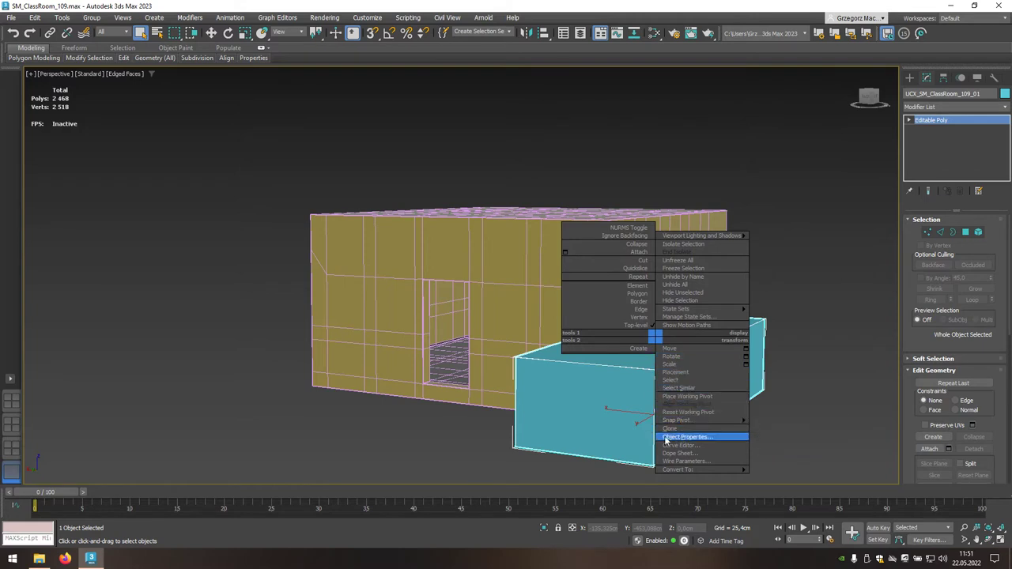
click(714, 440)
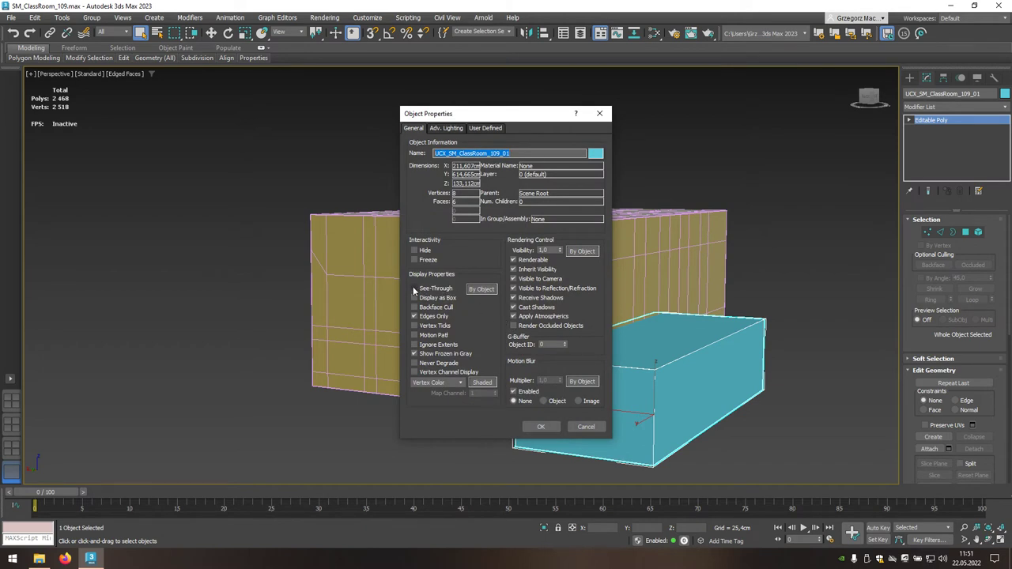
click(414, 289)
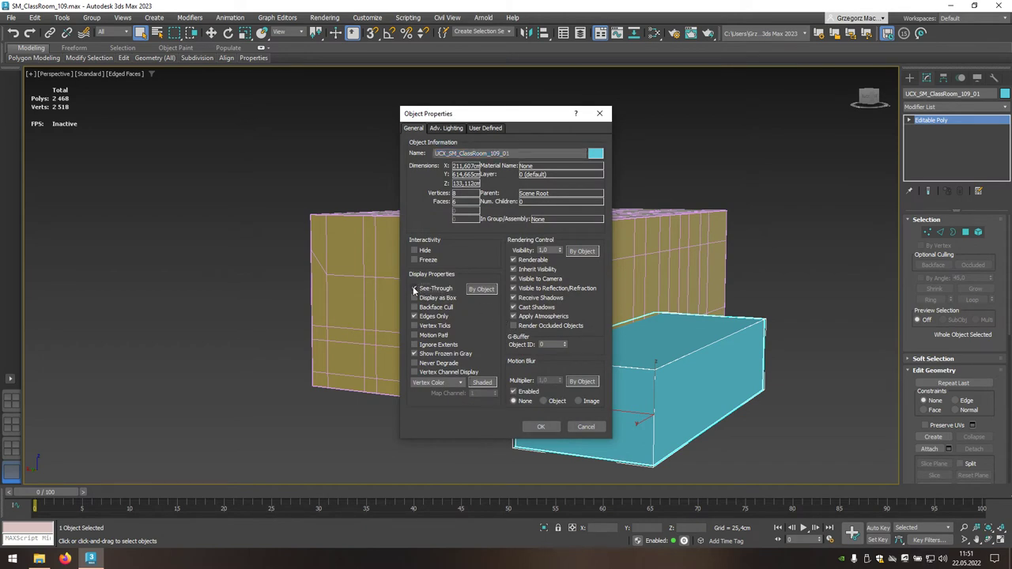
click(539, 426)
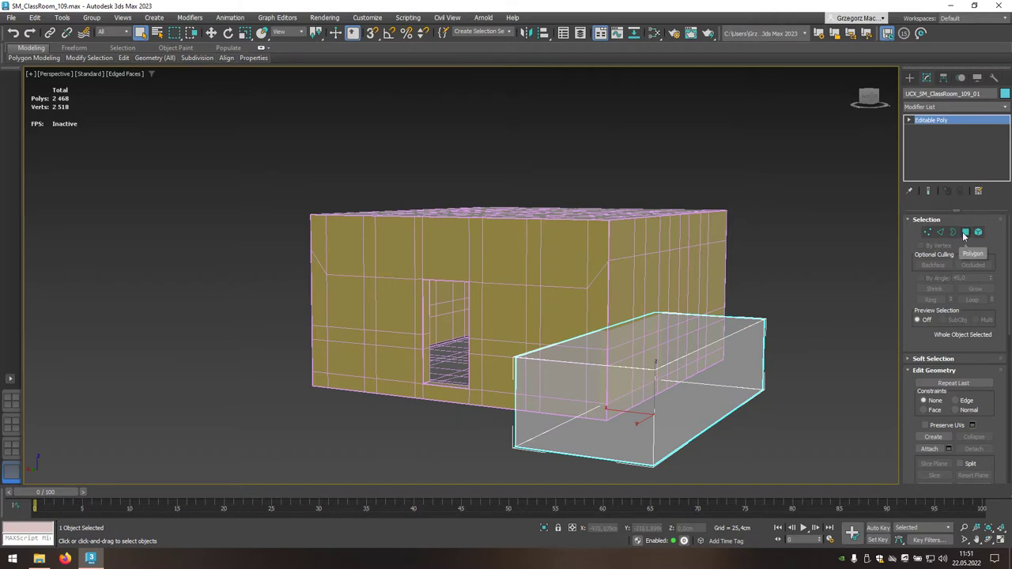
In Polygon mode, select the box's end face nearest the building.
click(966, 232)
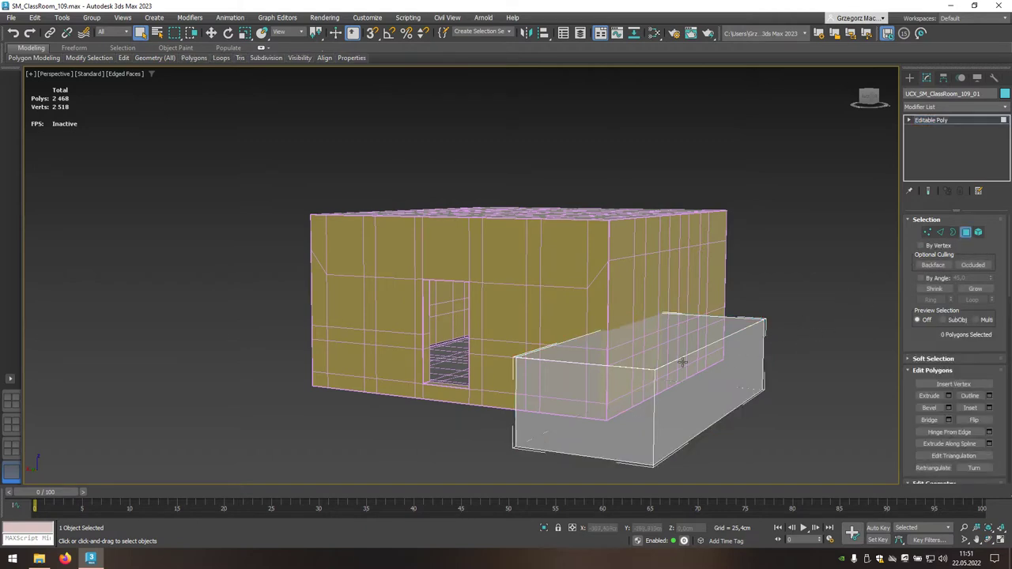
alt+middle_drag(679, 360, 670, 380)
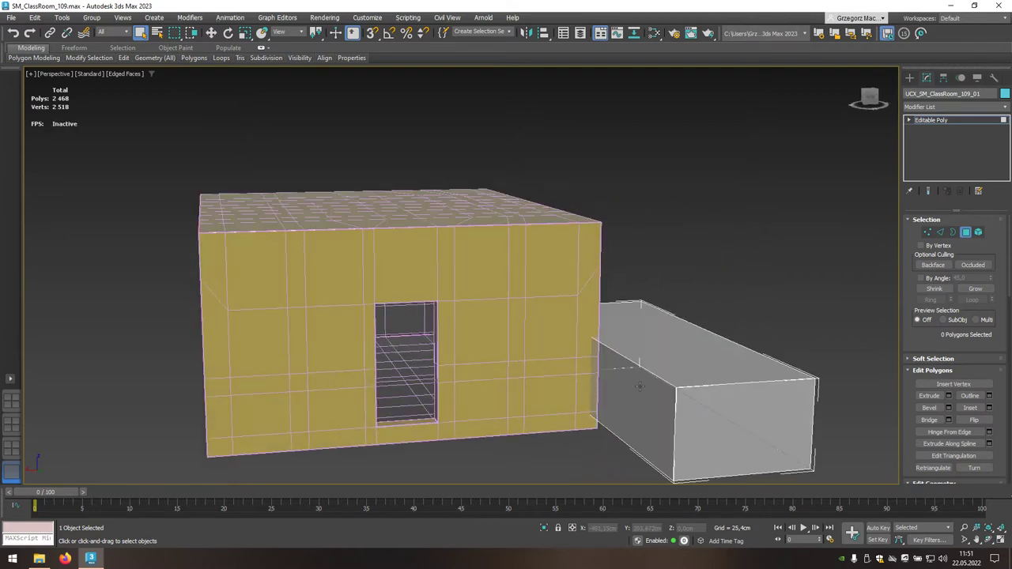
click(640, 386)
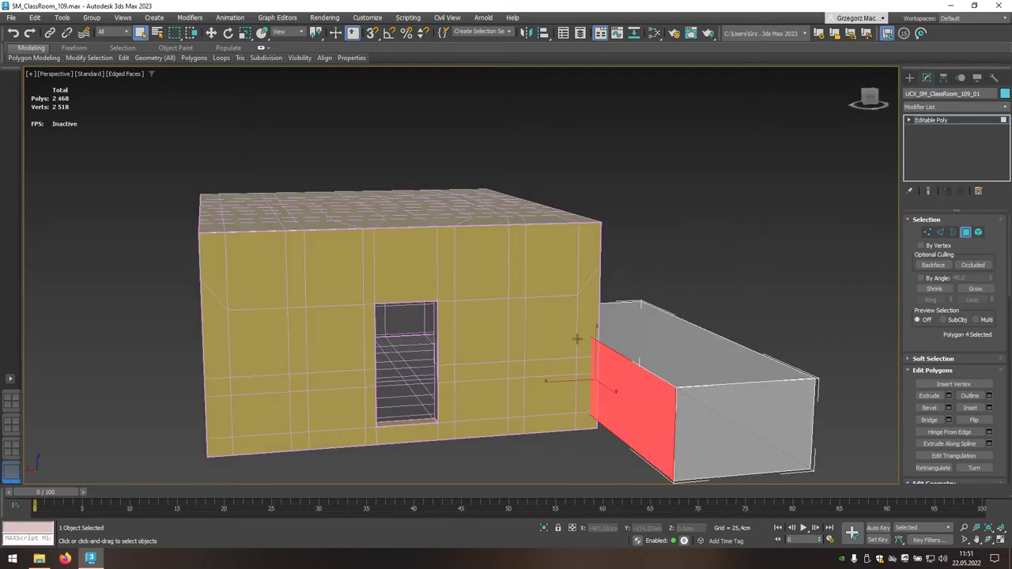
click(211, 35)
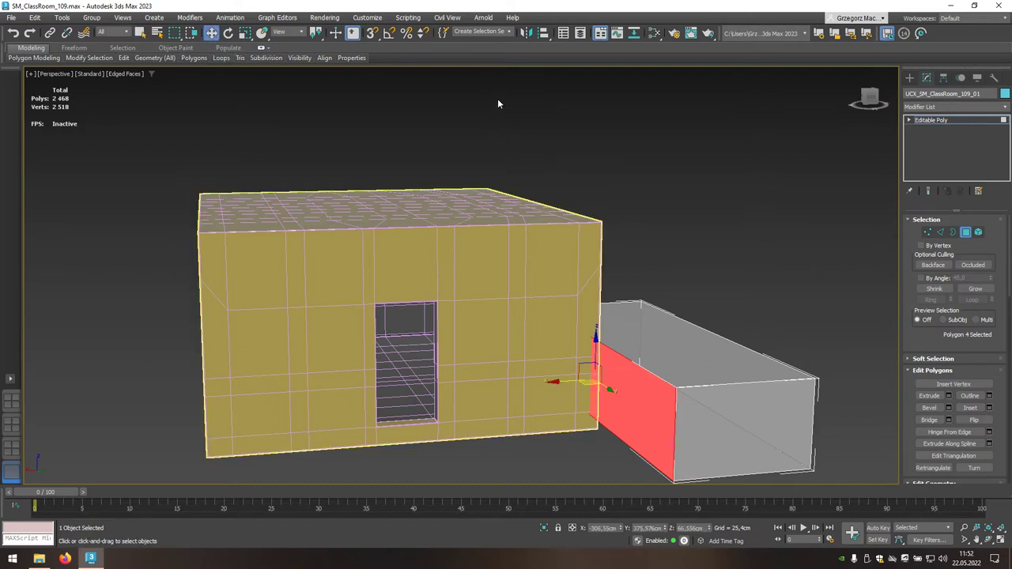
Align that face to the building's maximum X position only, then select the opposite end face.
click(545, 34)
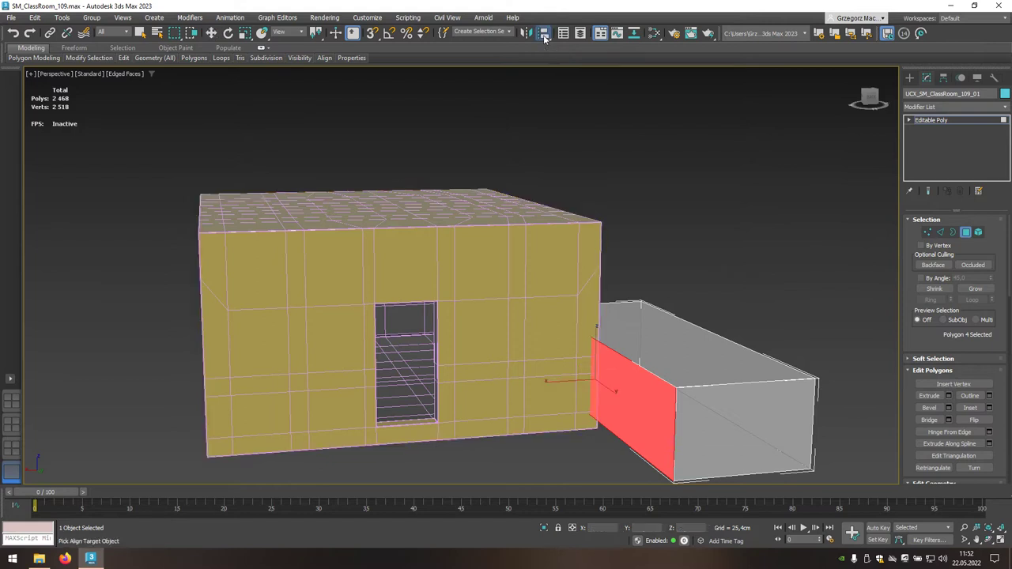
click(502, 243)
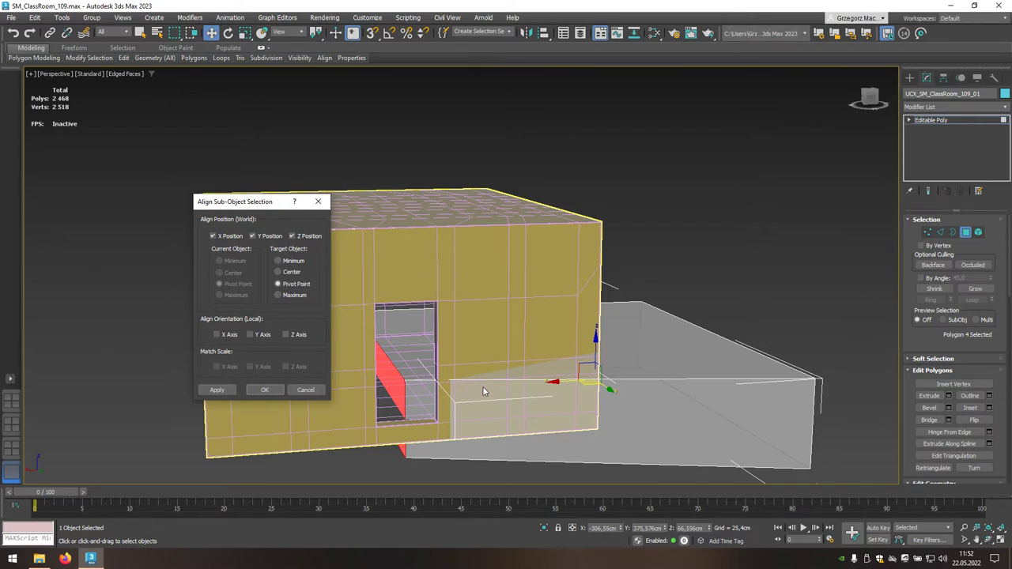
click(292, 236)
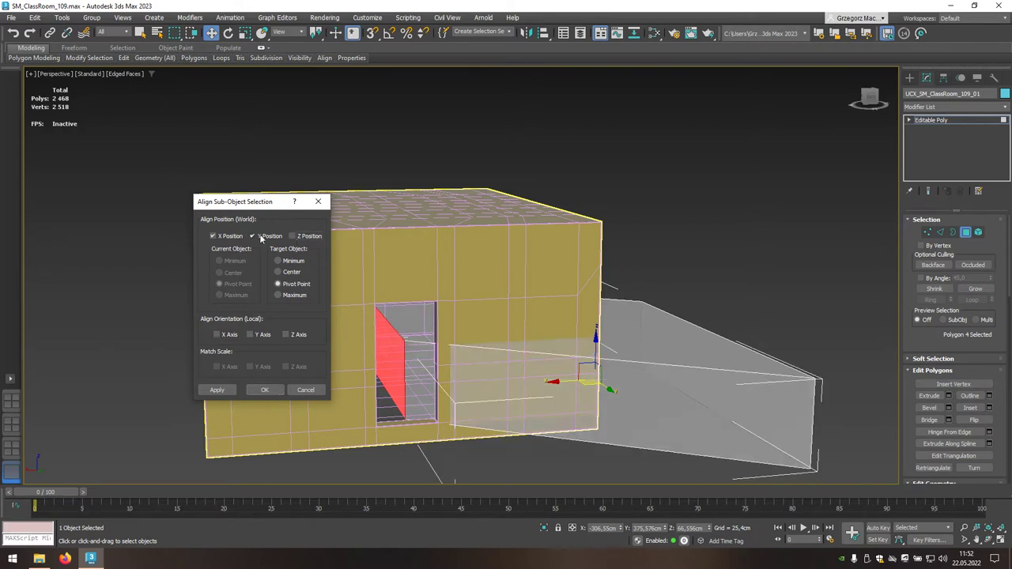
click(261, 237)
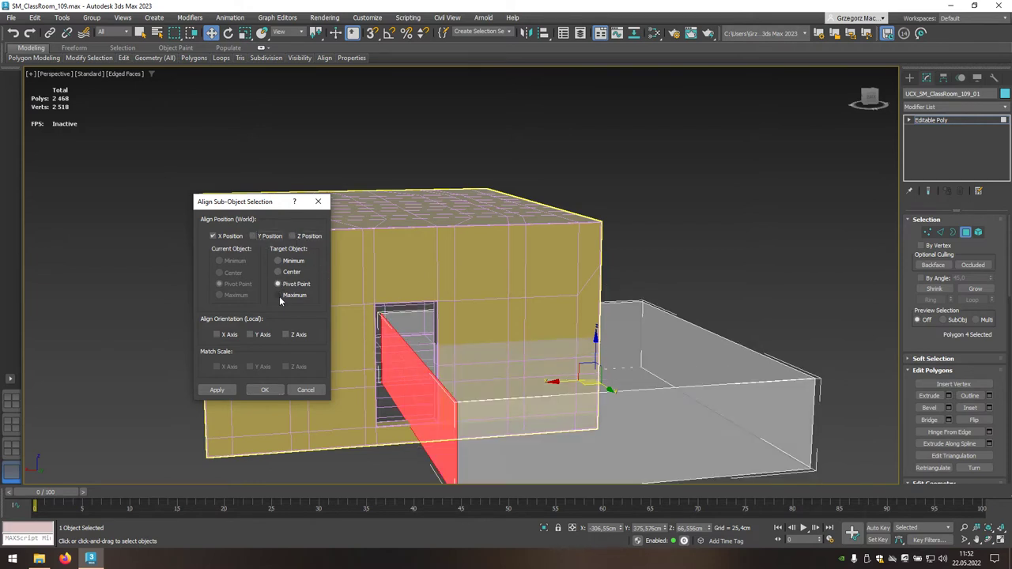
click(278, 295)
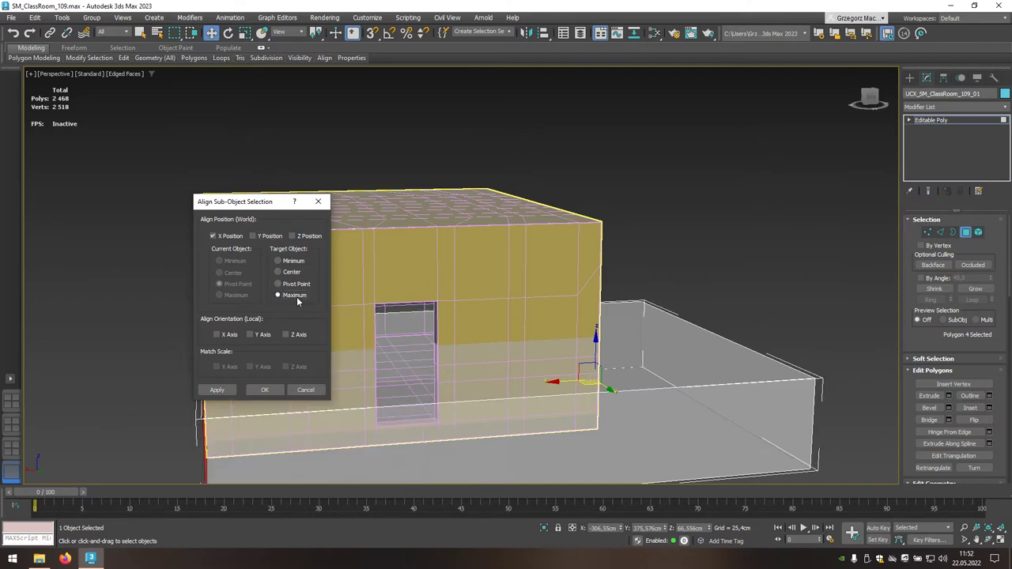
click(267, 389)
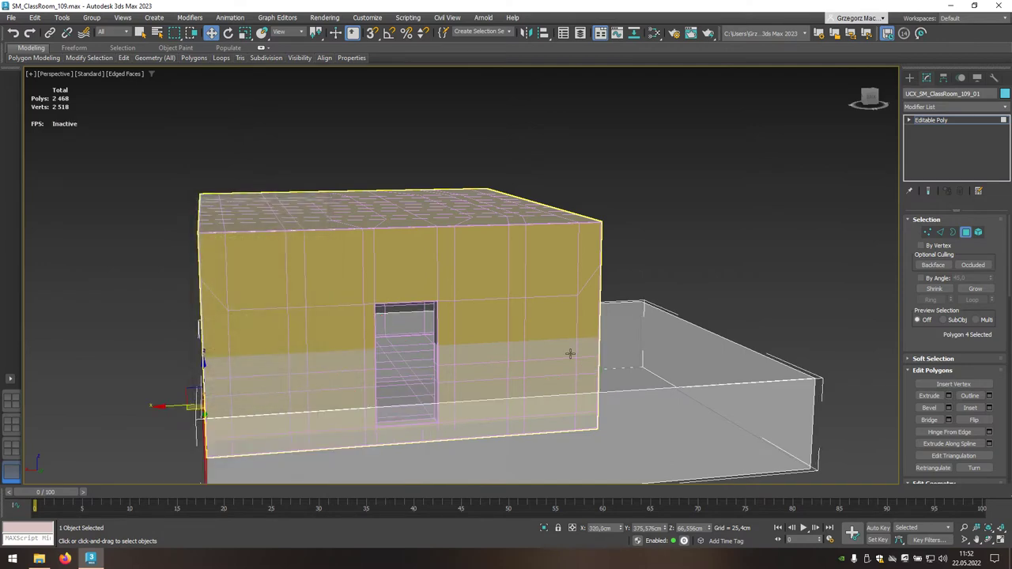
alt+middle_drag(618, 360, 485, 202)
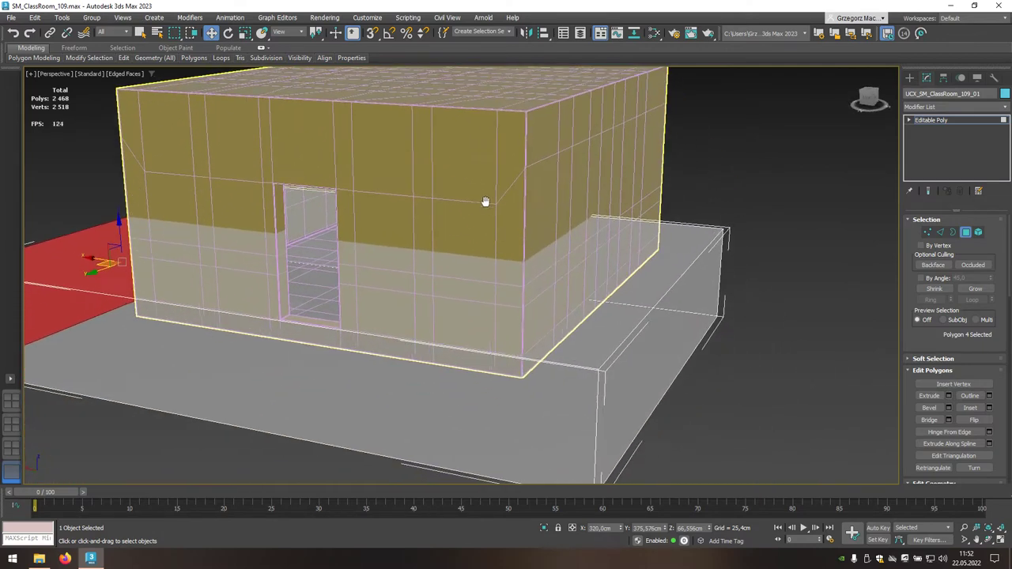
click(650, 348)
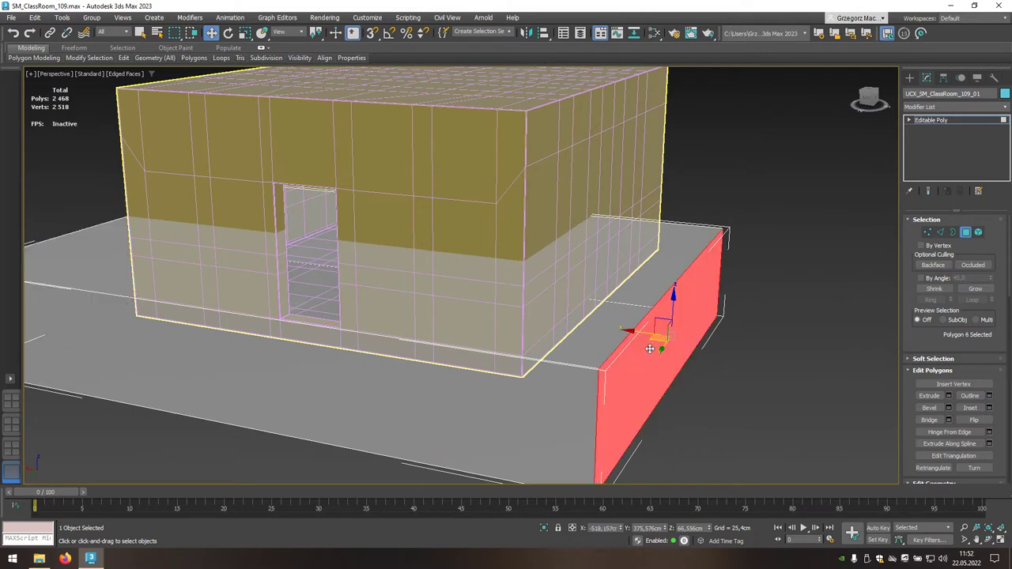
Align the opposite end face to the building's minimum X position.
click(544, 32)
click(547, 117)
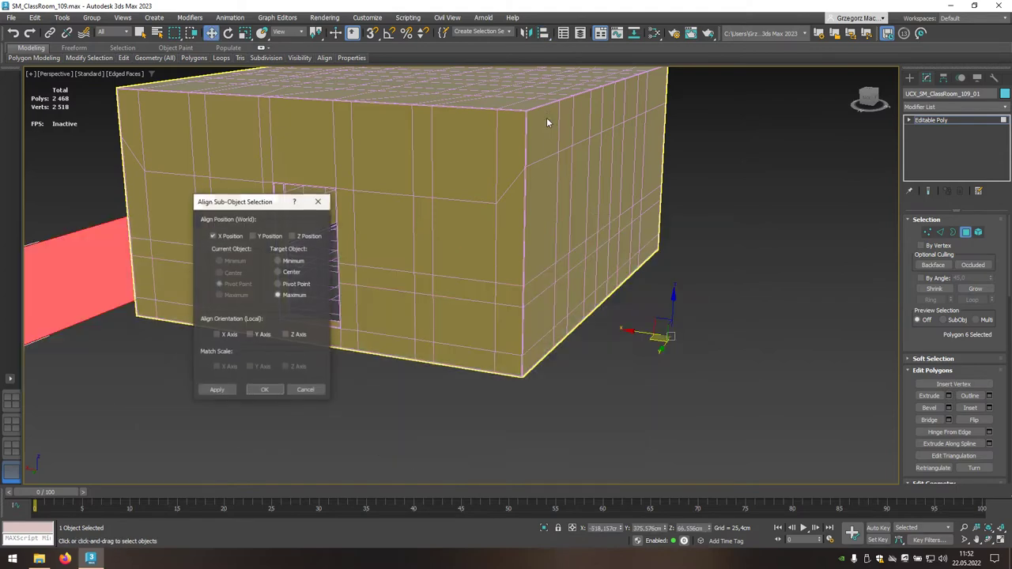
click(279, 261)
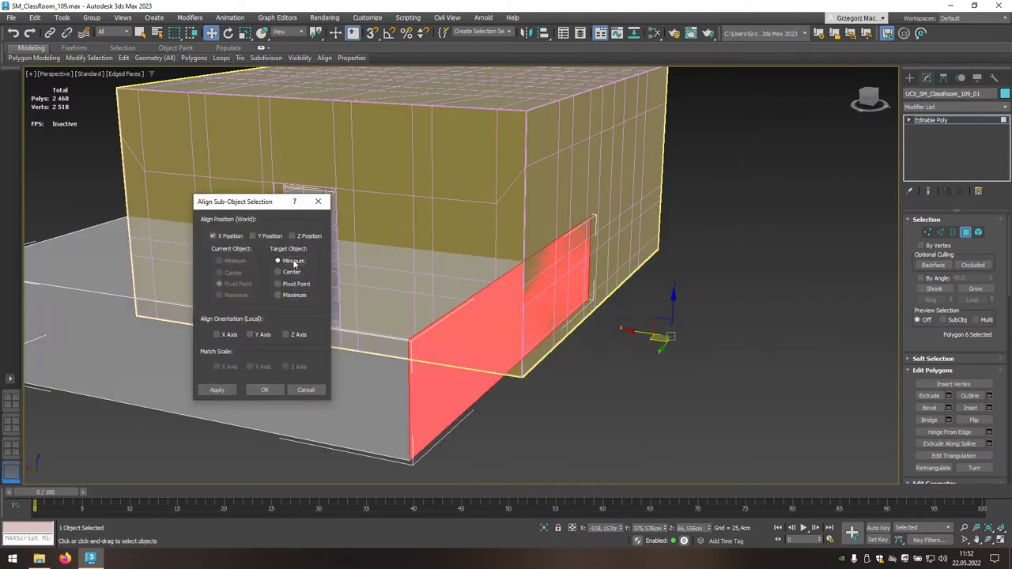
click(276, 391)
click(277, 392)
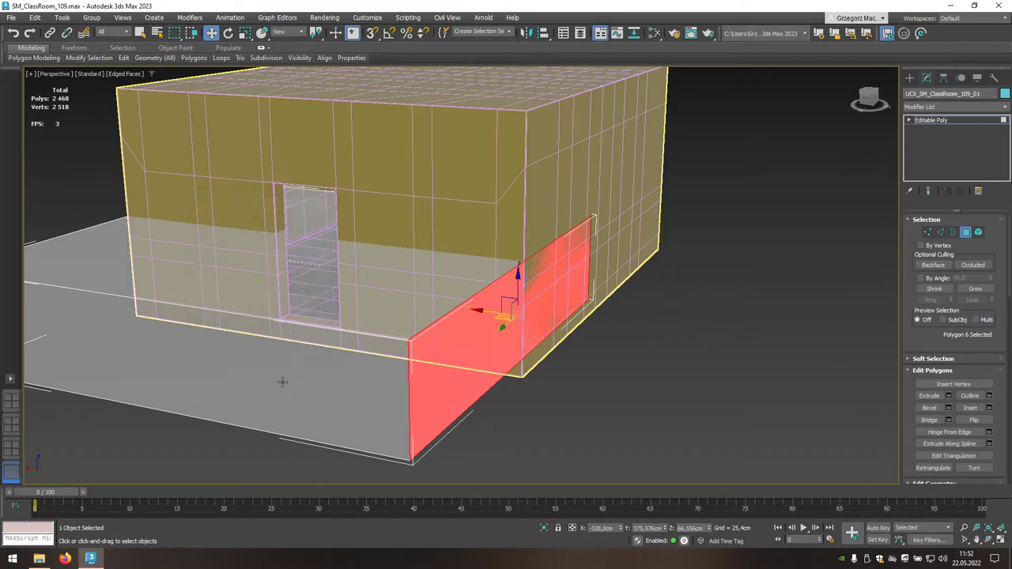
Align the box's front face to the building's maximum Y, then select another face.
click(359, 367)
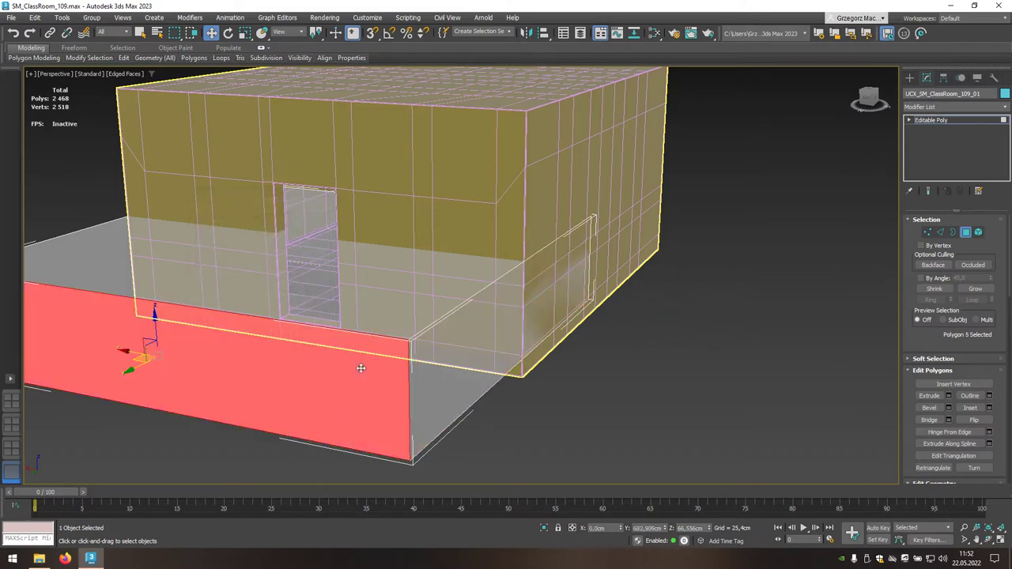
click(543, 34)
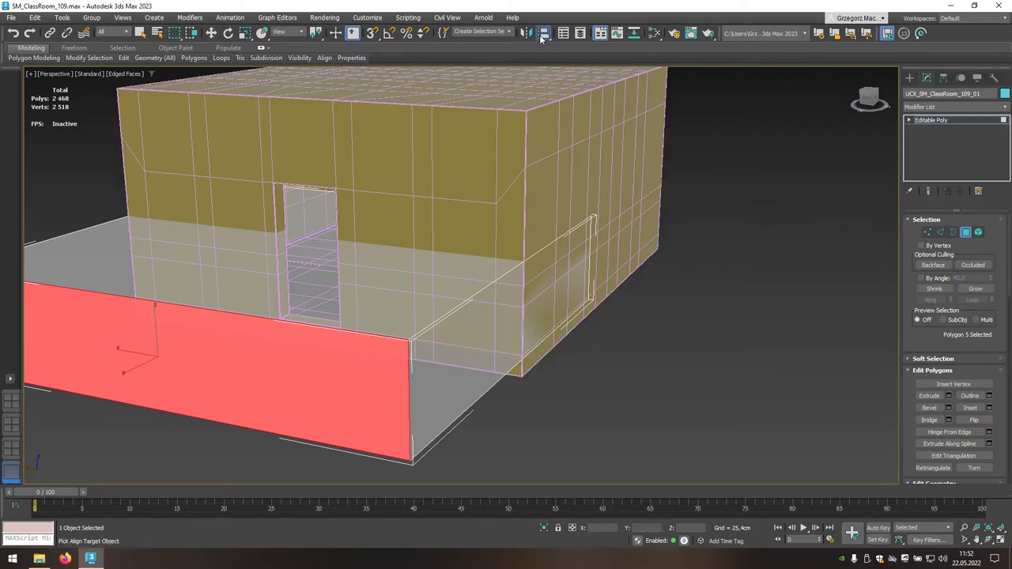
click(490, 169)
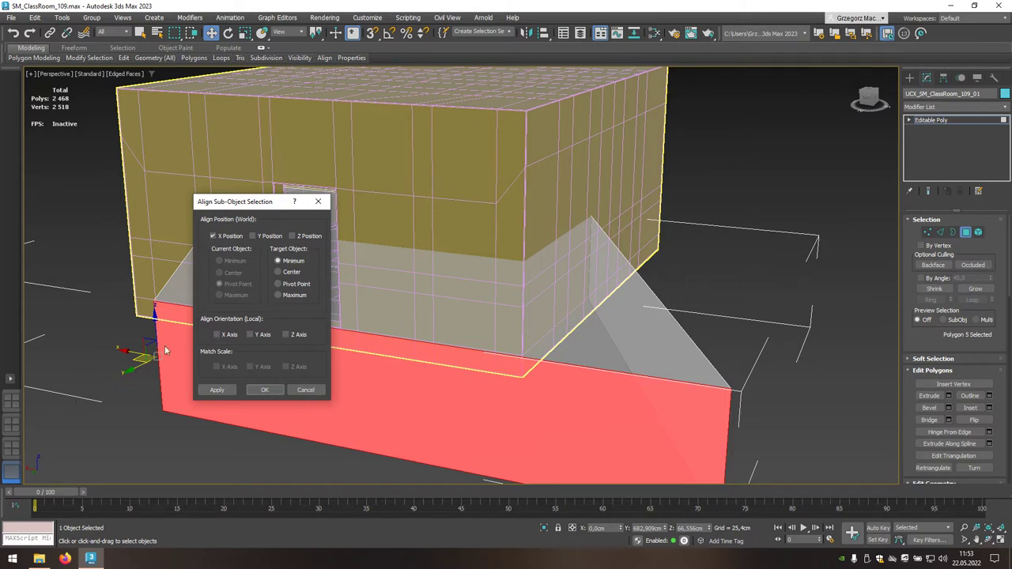
click(229, 236)
click(261, 238)
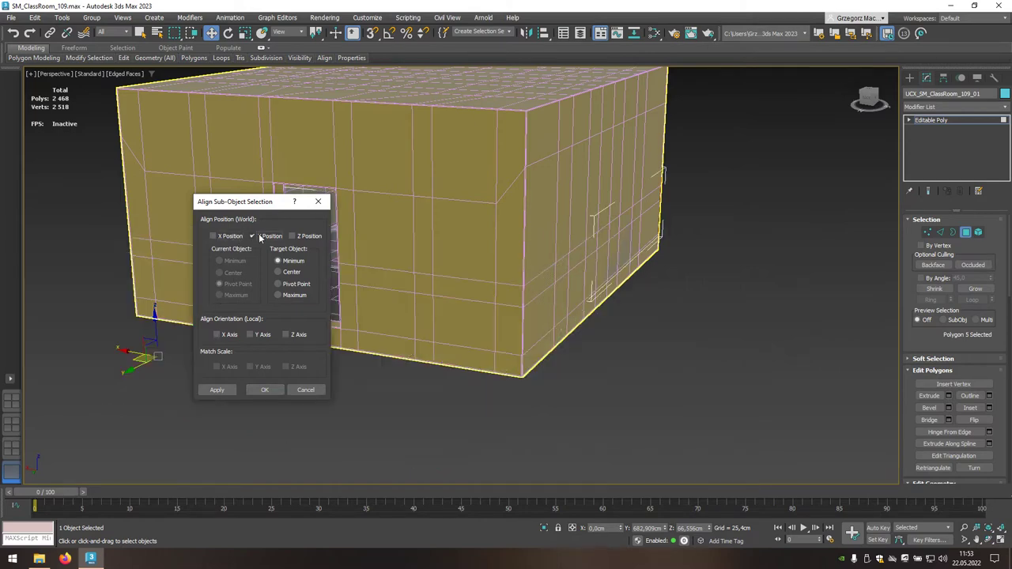
click(288, 297)
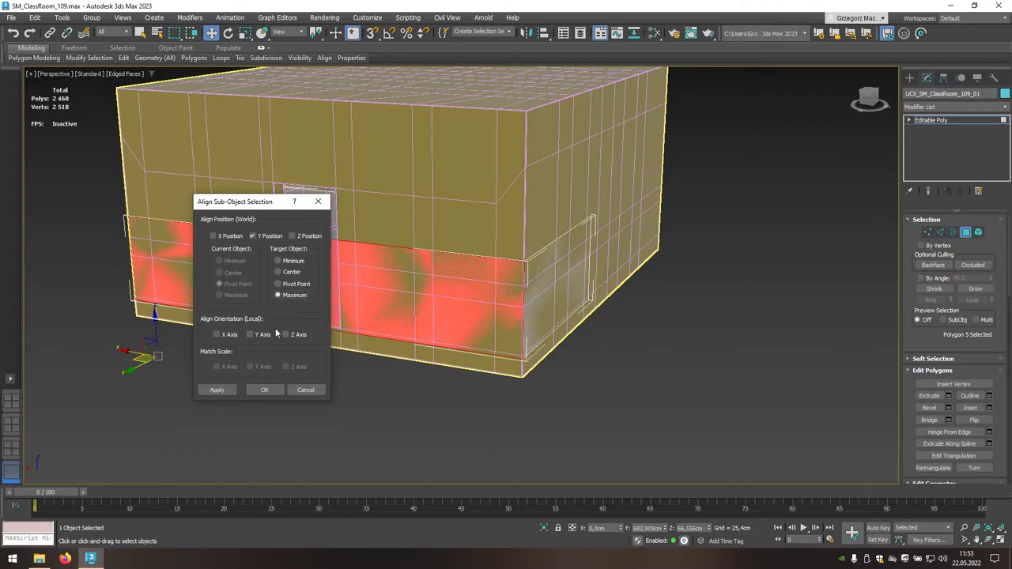
click(267, 390)
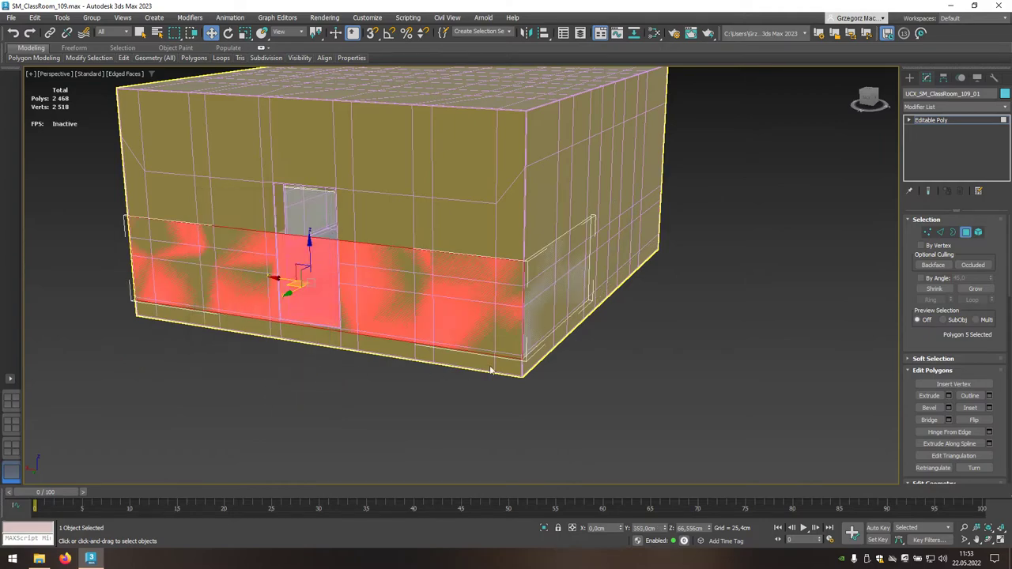
alt+middle_drag(549, 378, 455, 380)
scroll(443, 372, down, 3)
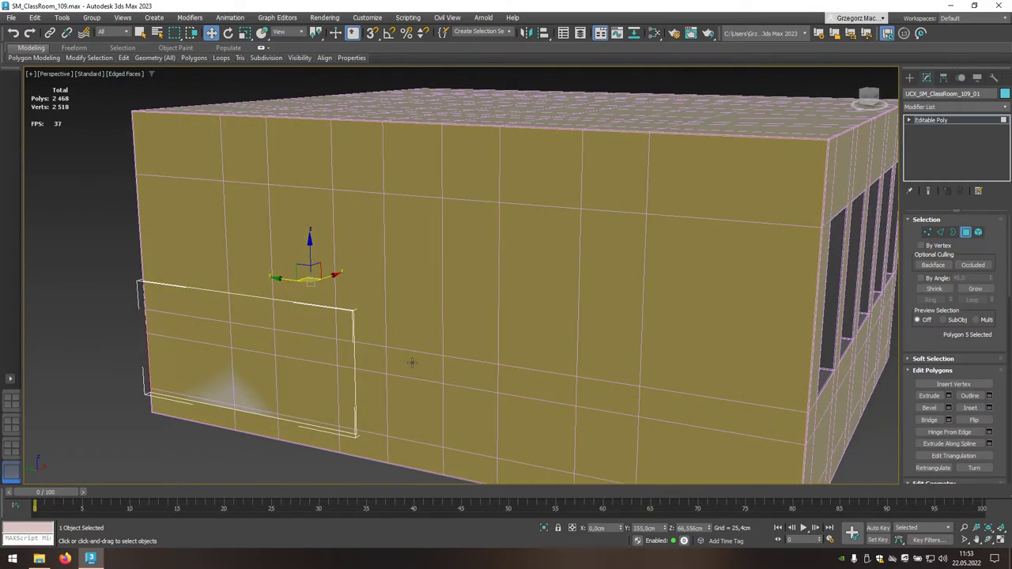
click(396, 352)
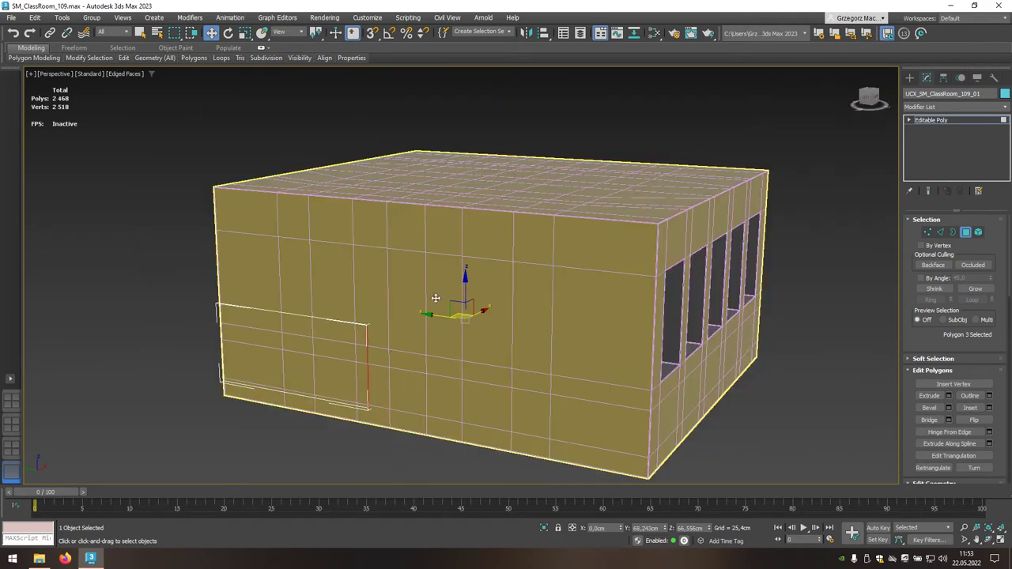
Undo a mistaken minimum alignment, then align the top face to the building's maximum Z.
click(544, 34)
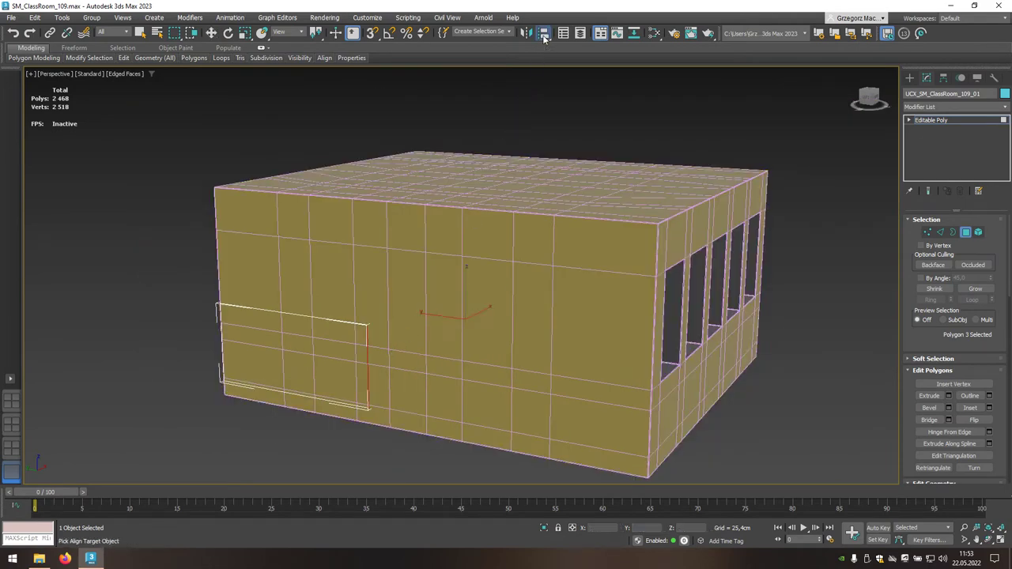
click(536, 252)
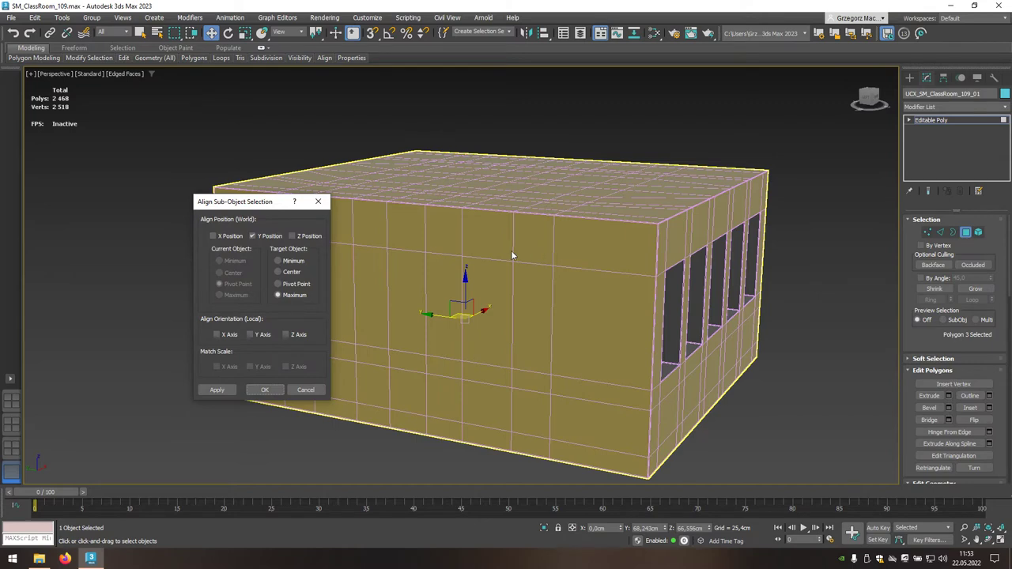
click(278, 261)
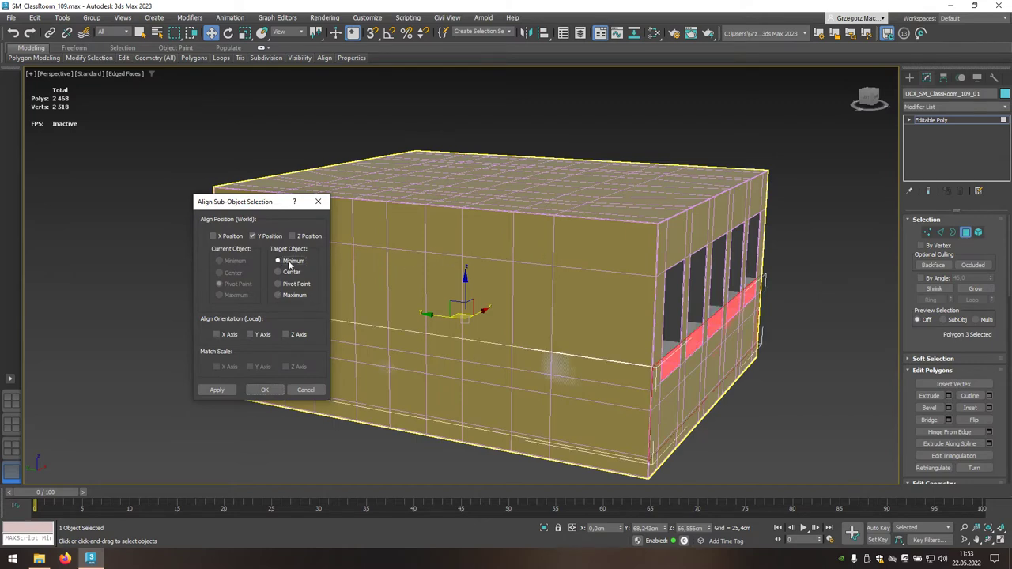
click(267, 391)
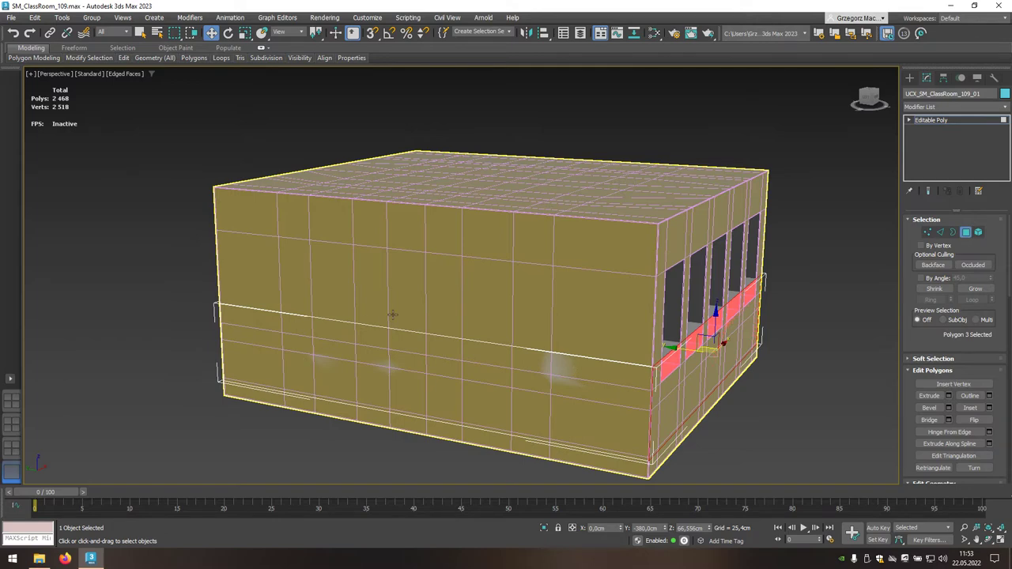
key(ctrl+z)
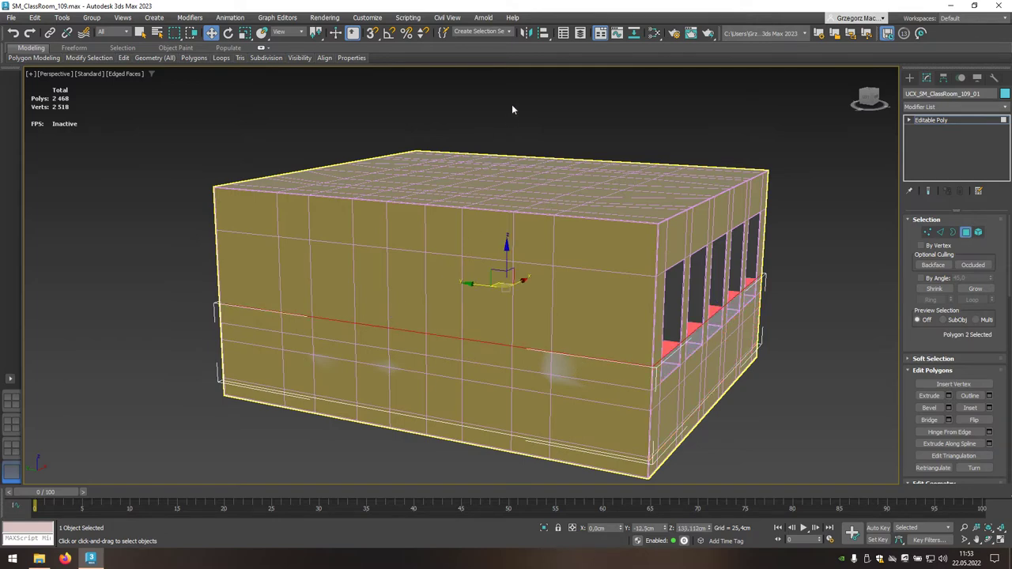
key(alt+a)
click(480, 232)
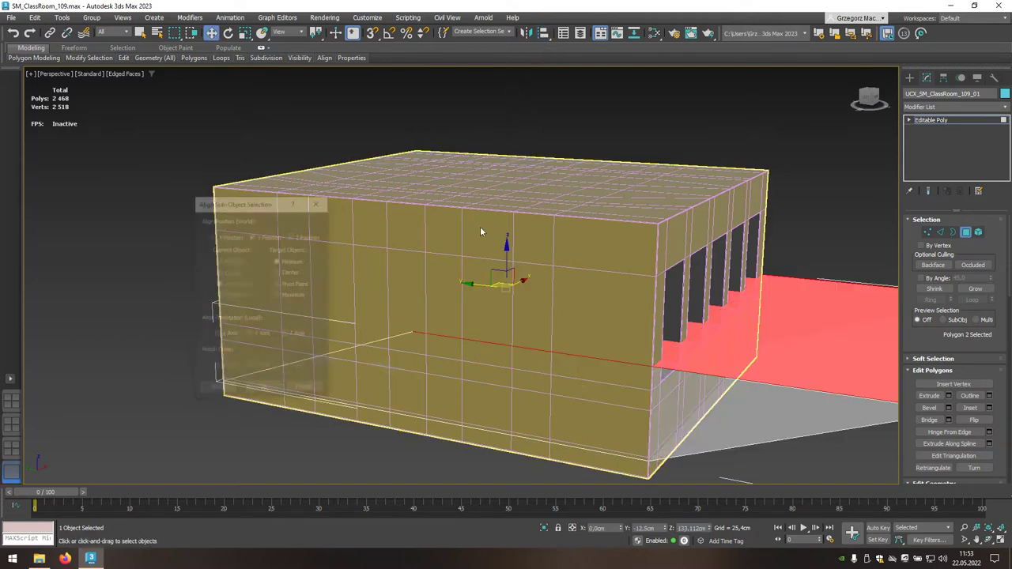
click(270, 236)
click(299, 237)
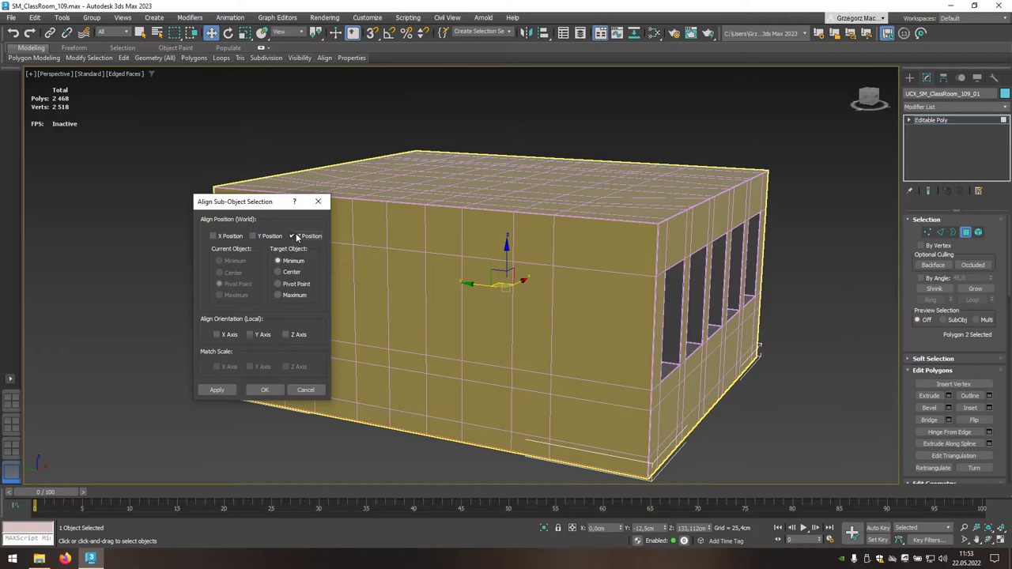
click(293, 295)
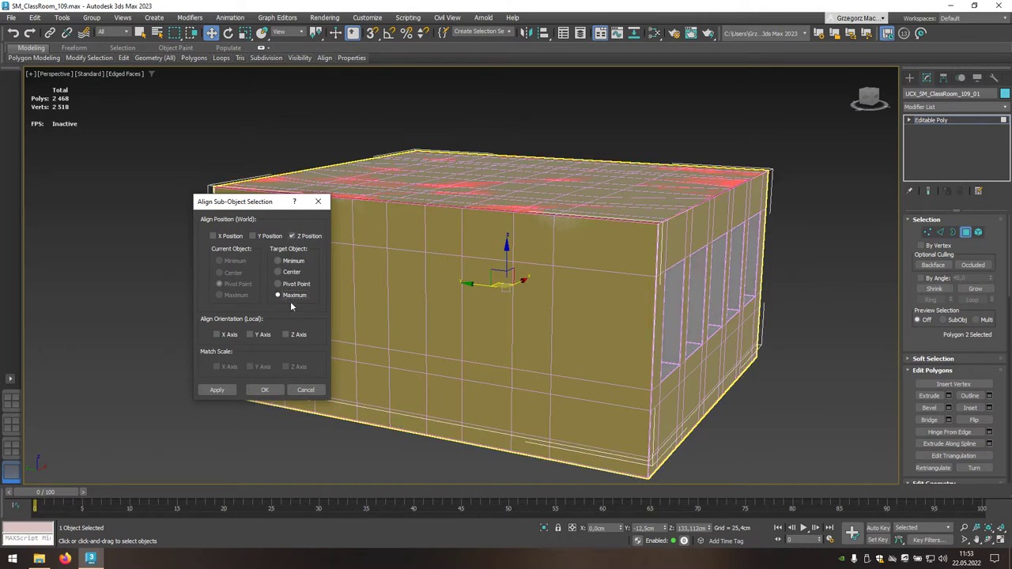
click(265, 390)
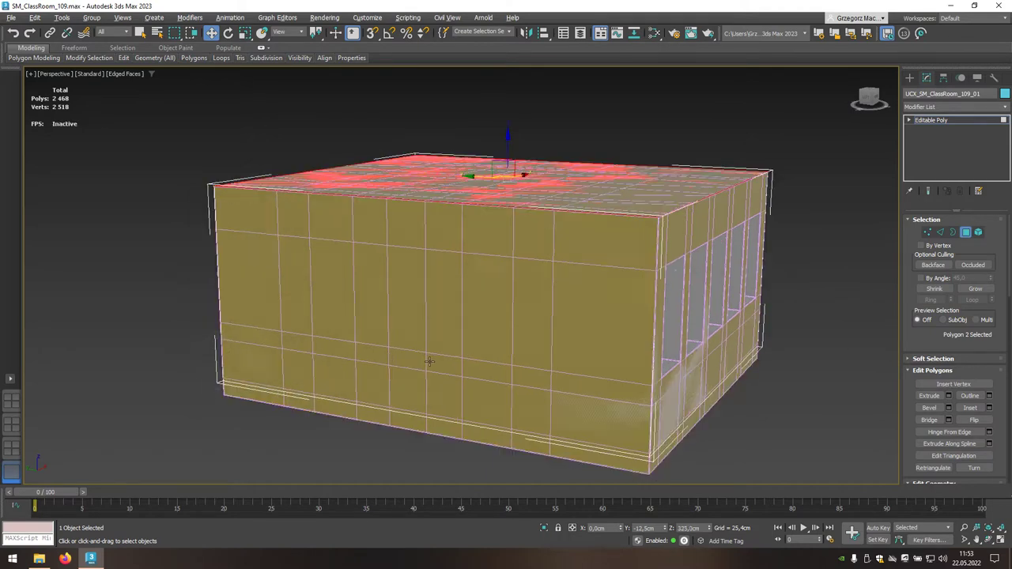
Align the box's bottom face to the building's minimum Z.
alt+middle_drag(429, 362, 467, 305)
click(470, 302)
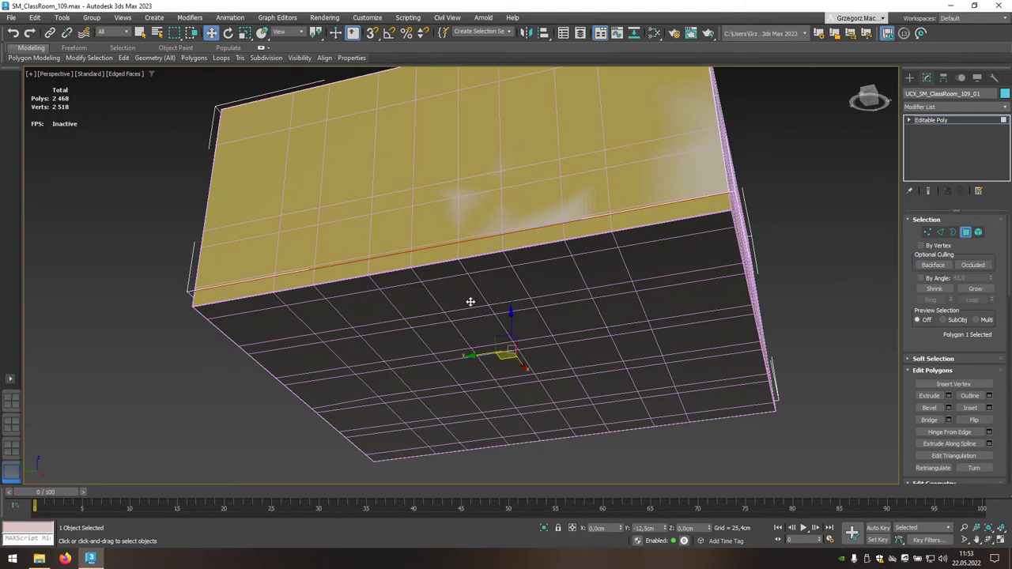
click(544, 35)
click(512, 261)
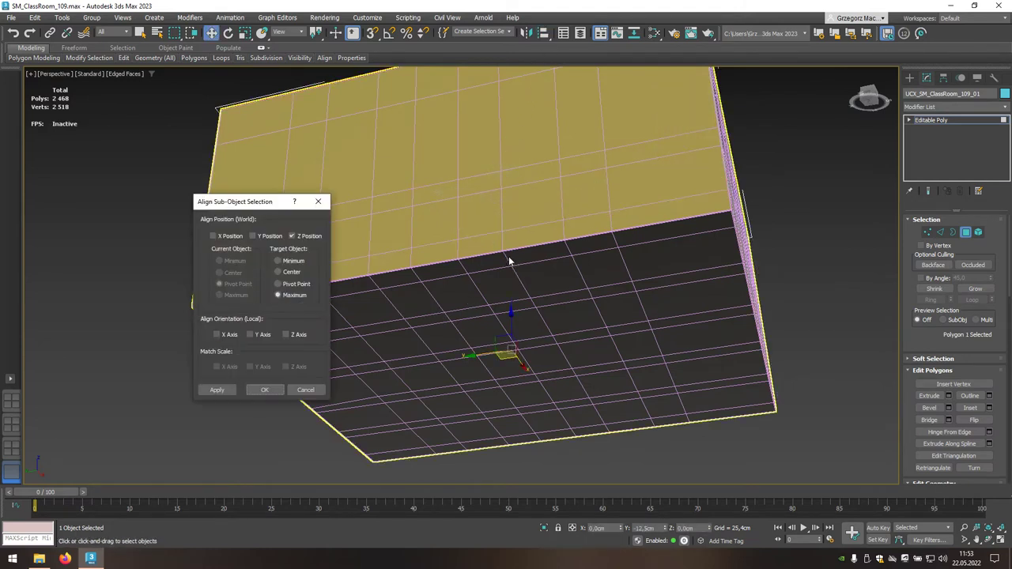
click(293, 262)
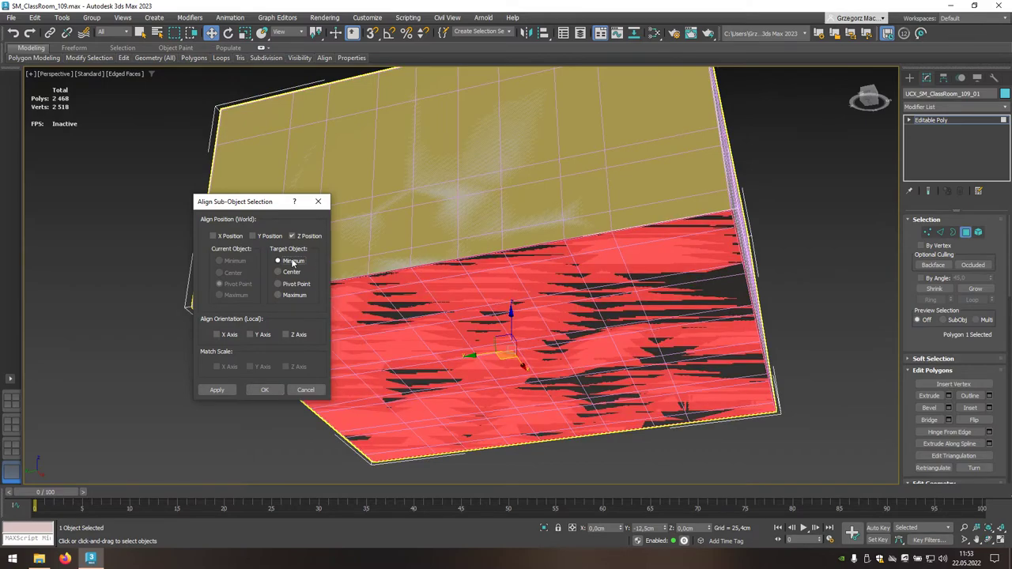
click(267, 390)
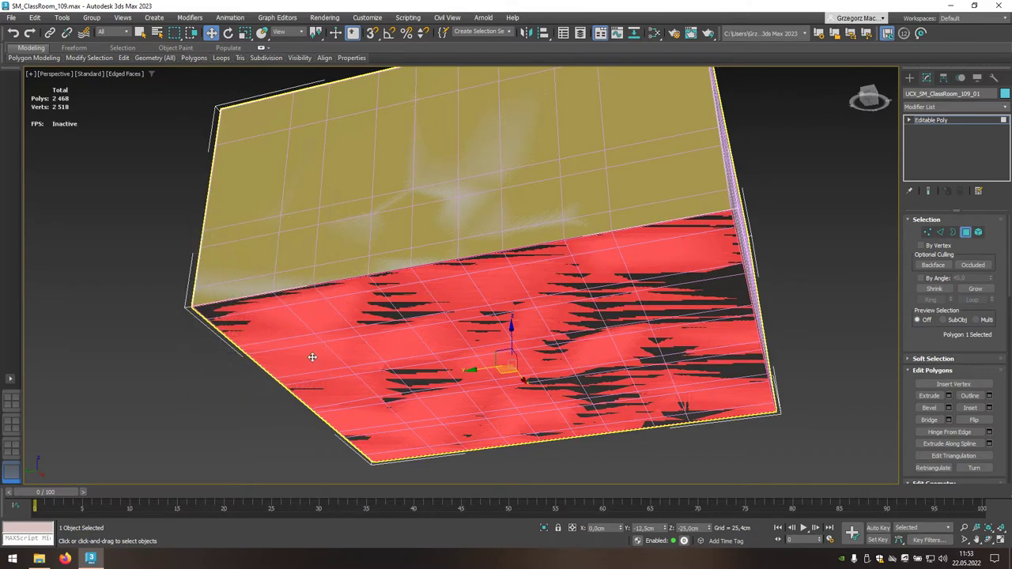
mouse_move(330, 345)
alt+middle_down()
mouse_move(463, 397)
mouse_move(409, 353)
mouse_move(324, 316)
alt+middle_up()
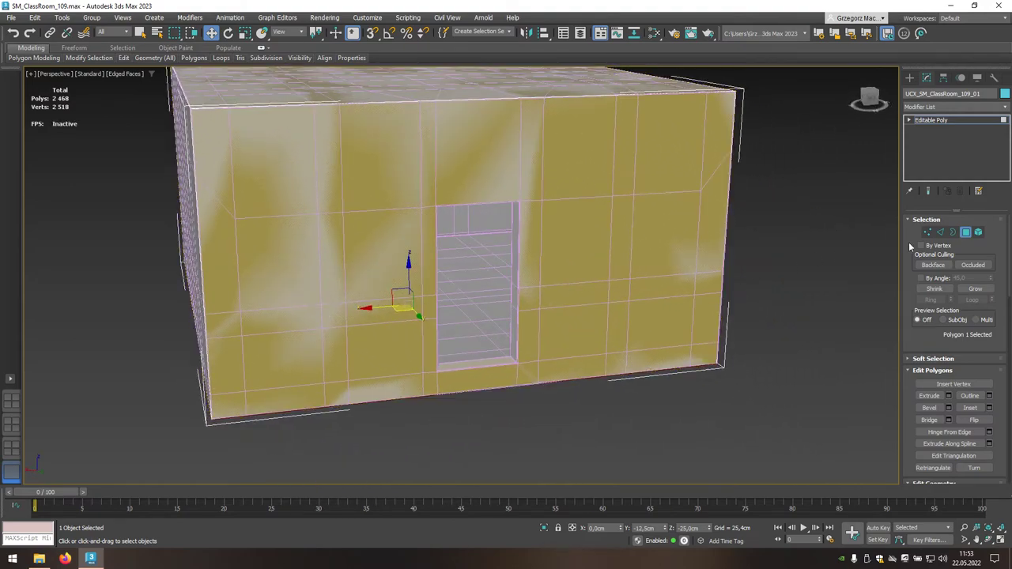
Set the collision box's pivot to X 0, Y 0, Z 0 using Affect Pivot Only.
click(967, 233)
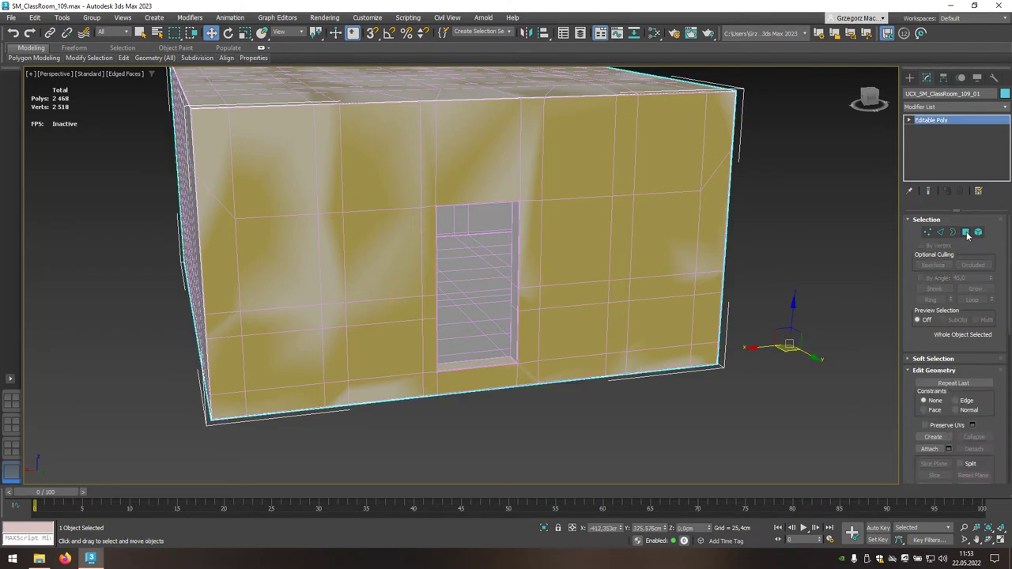
click(943, 80)
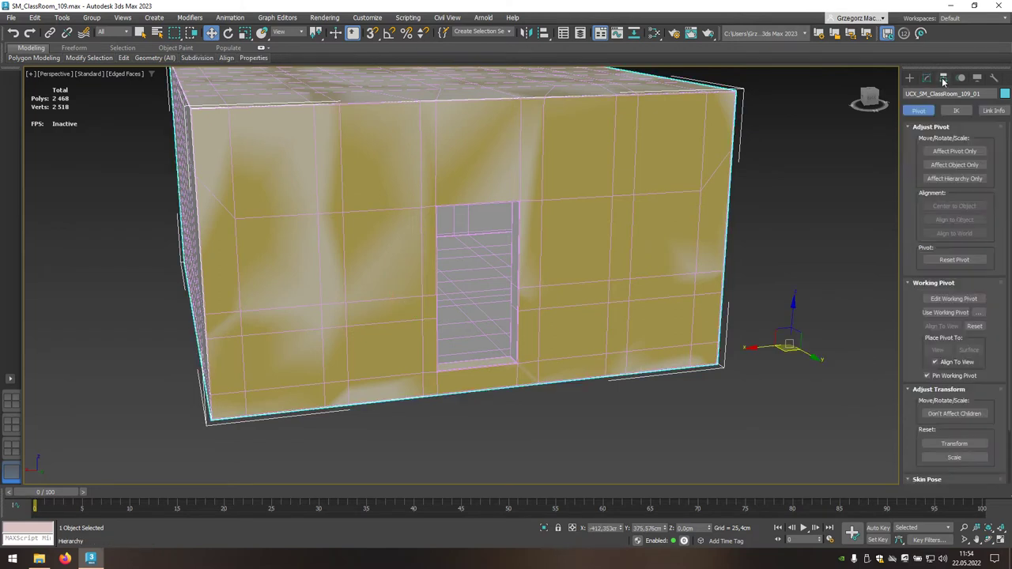
click(965, 154)
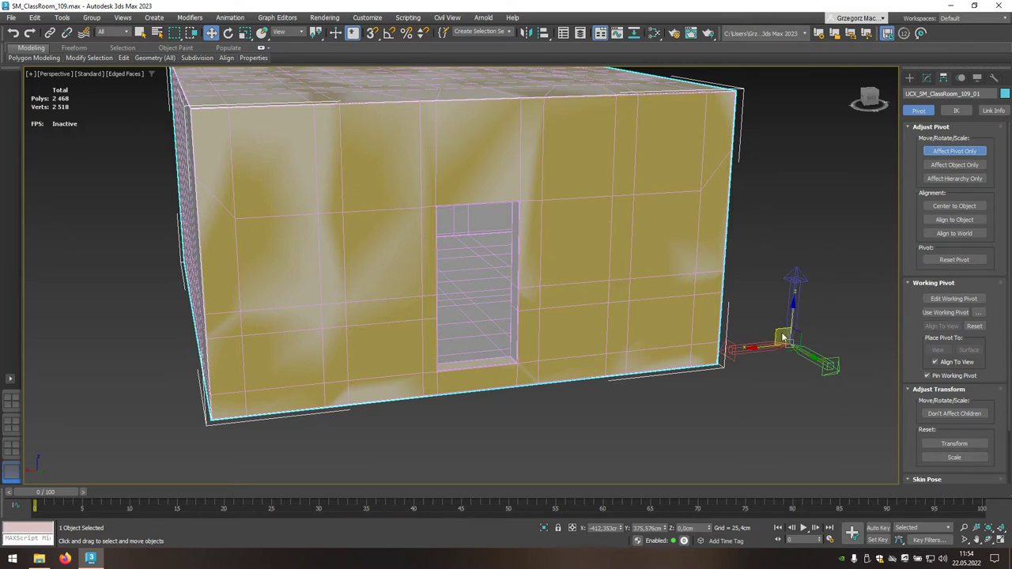
right_click(211, 34)
drag(488, 258, 444, 258)
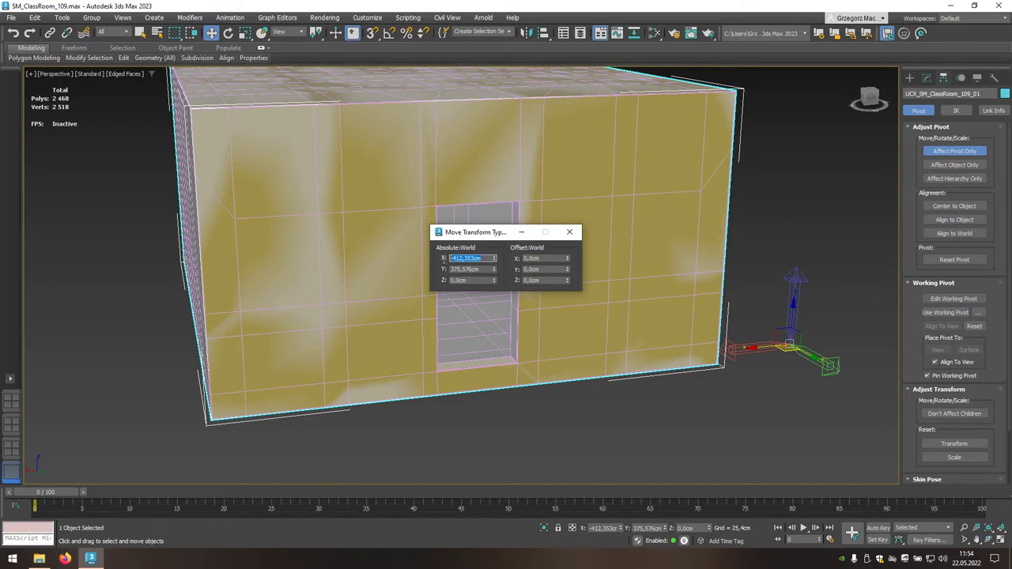
key(Tab)
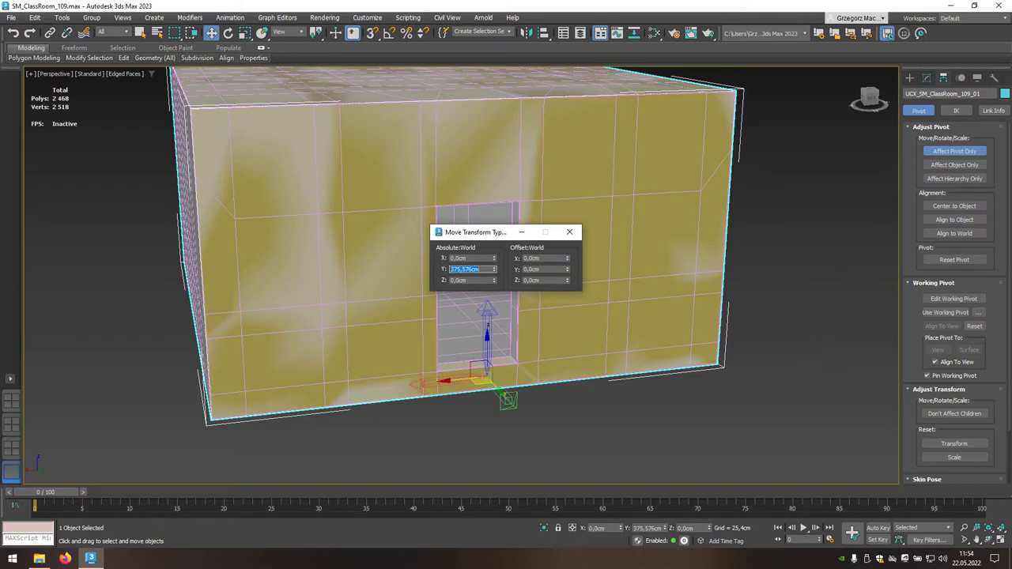
text(0)
key(Tab)
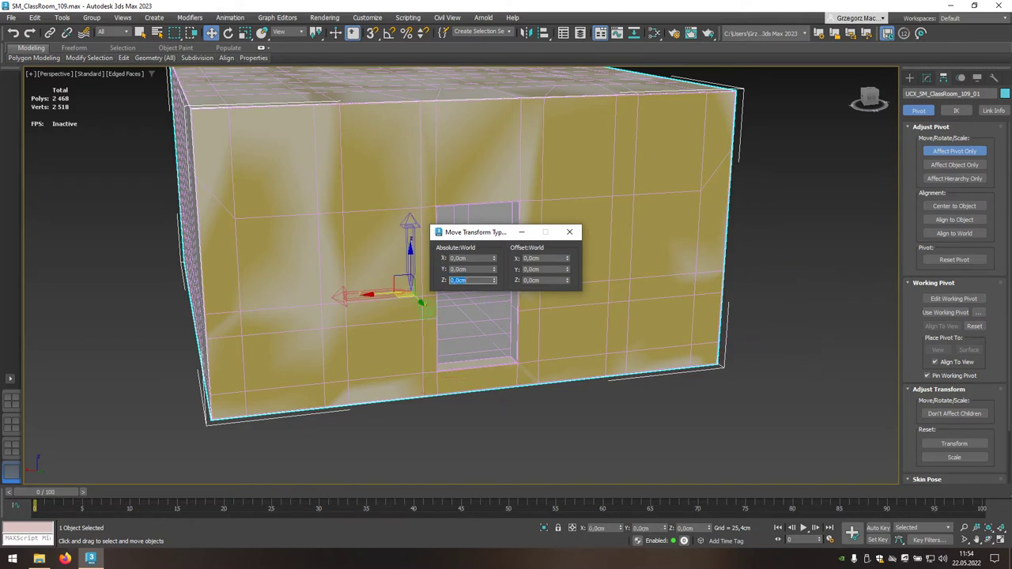
click(570, 231)
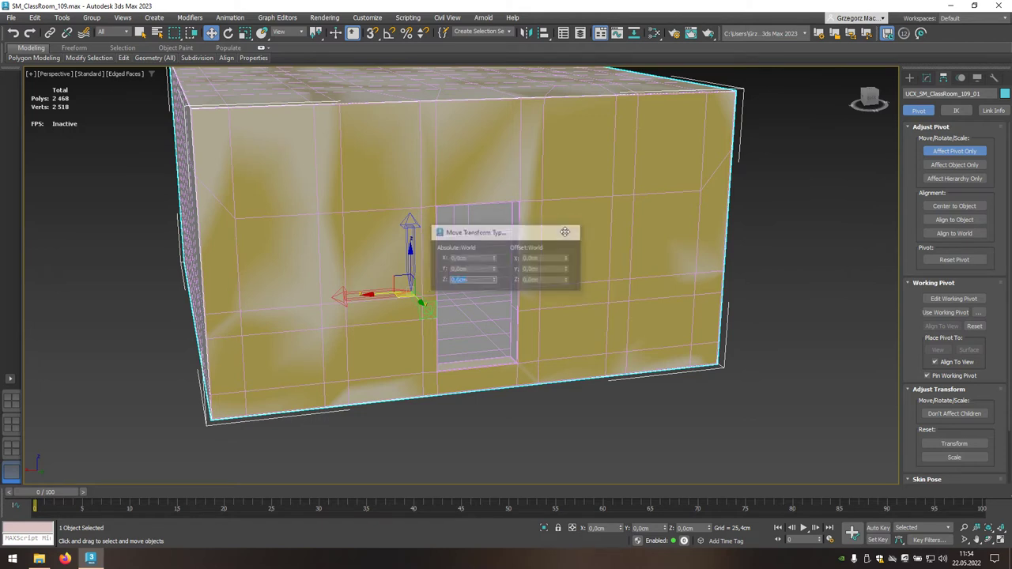
click(936, 152)
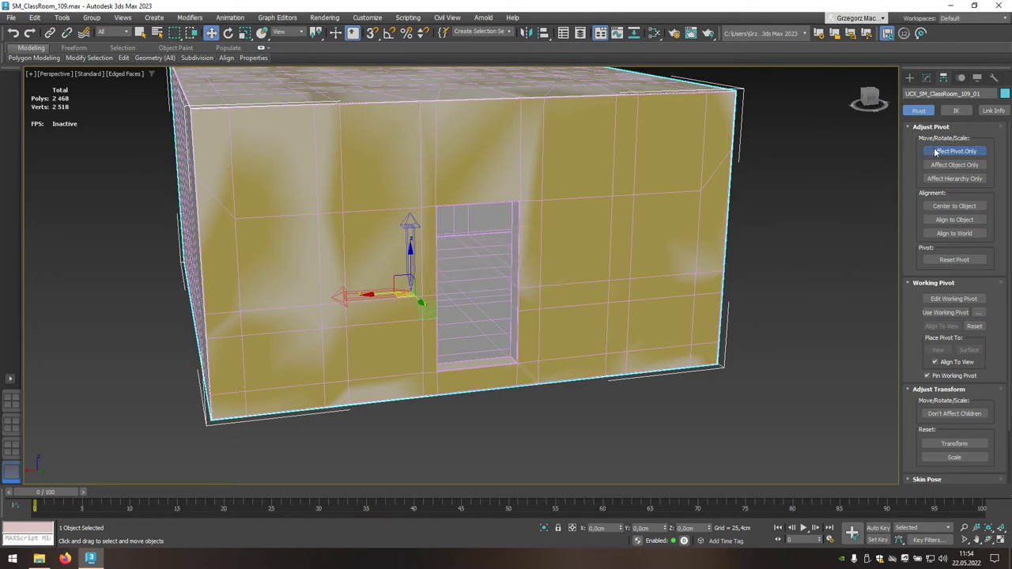
click(943, 153)
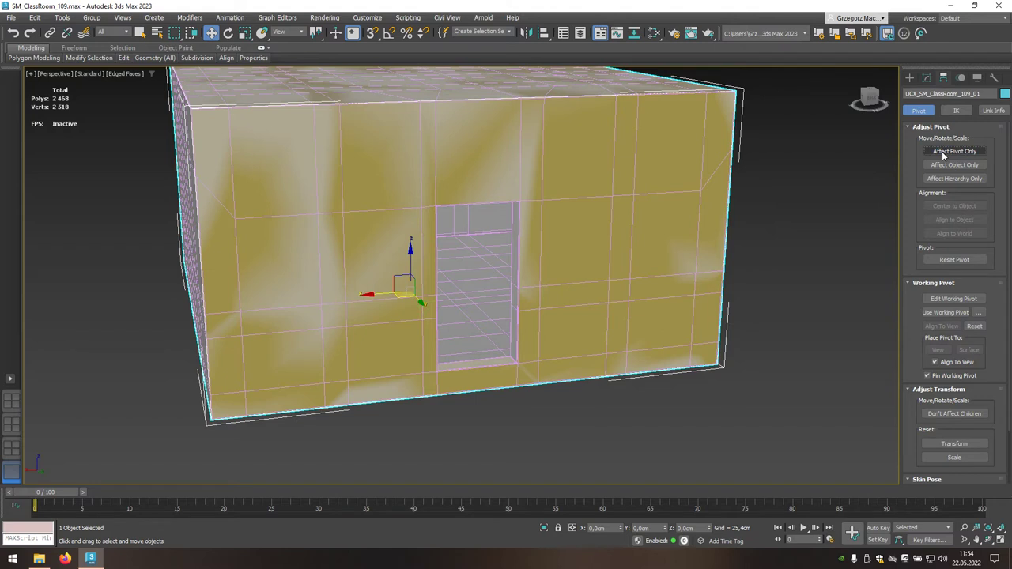
click(928, 77)
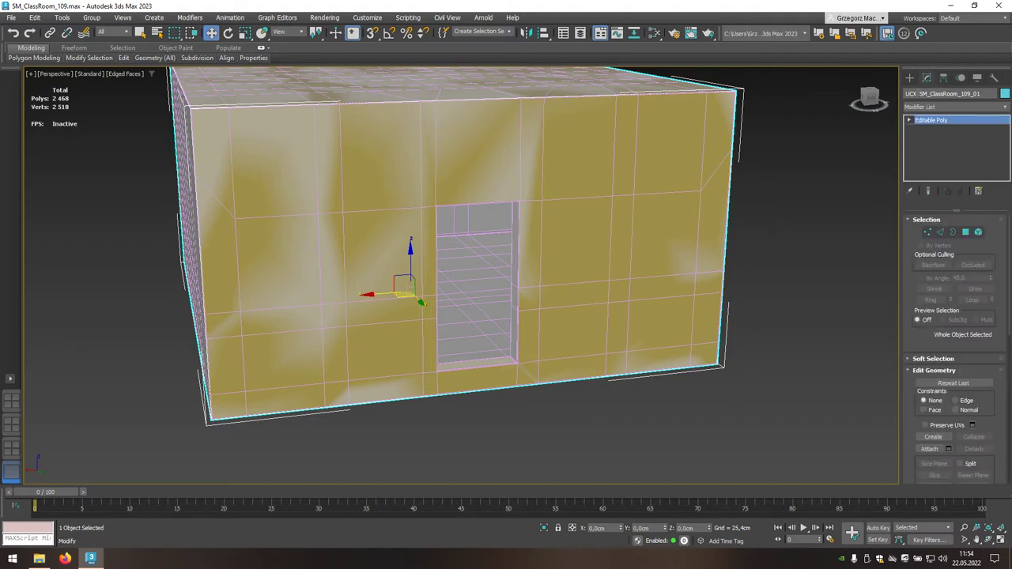
Clone the collision box as a Copy named UCX_SM_ClassRoom_109_02.
click(36, 17)
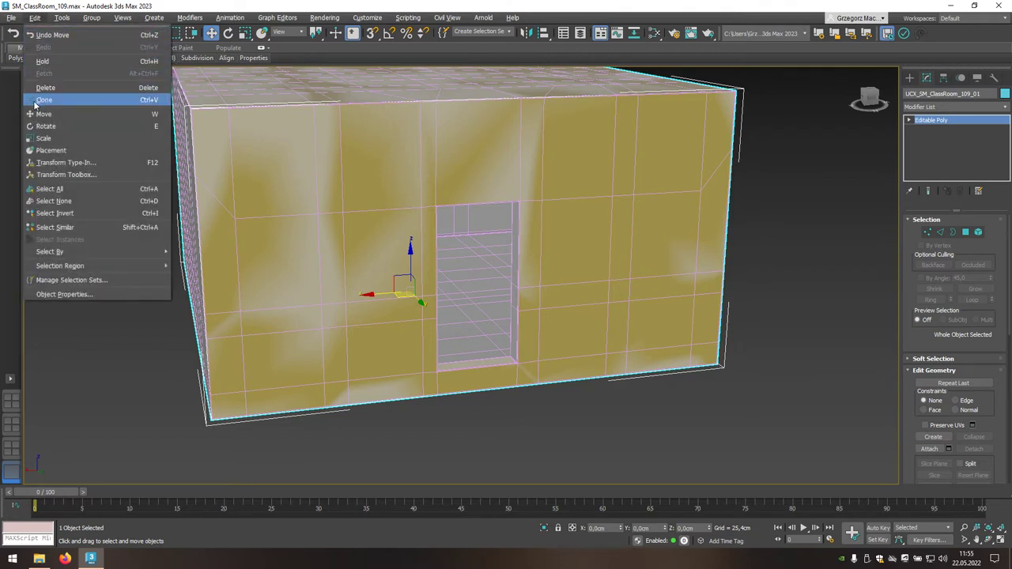
click(128, 101)
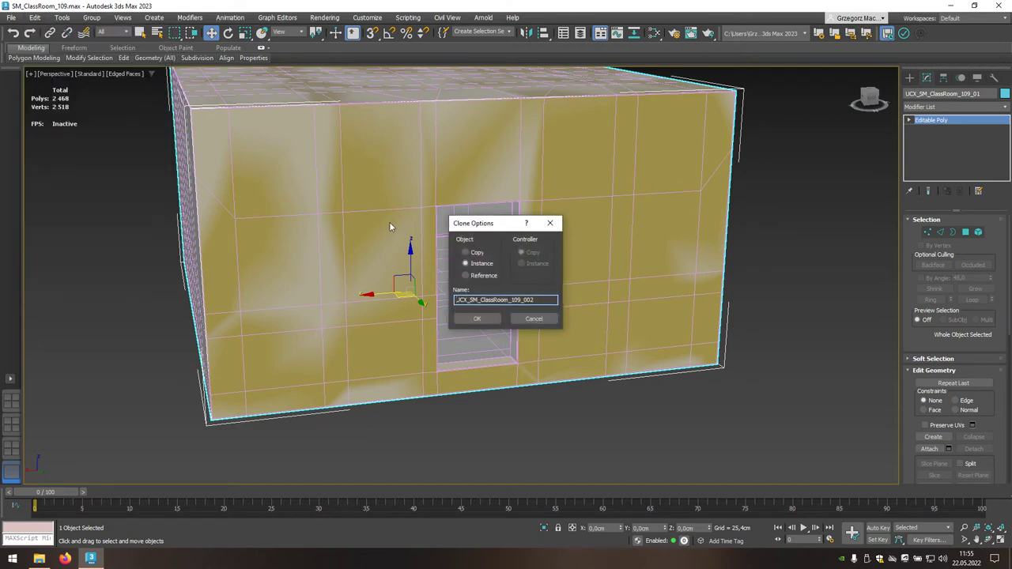
click(474, 254)
click(533, 300)
click(488, 322)
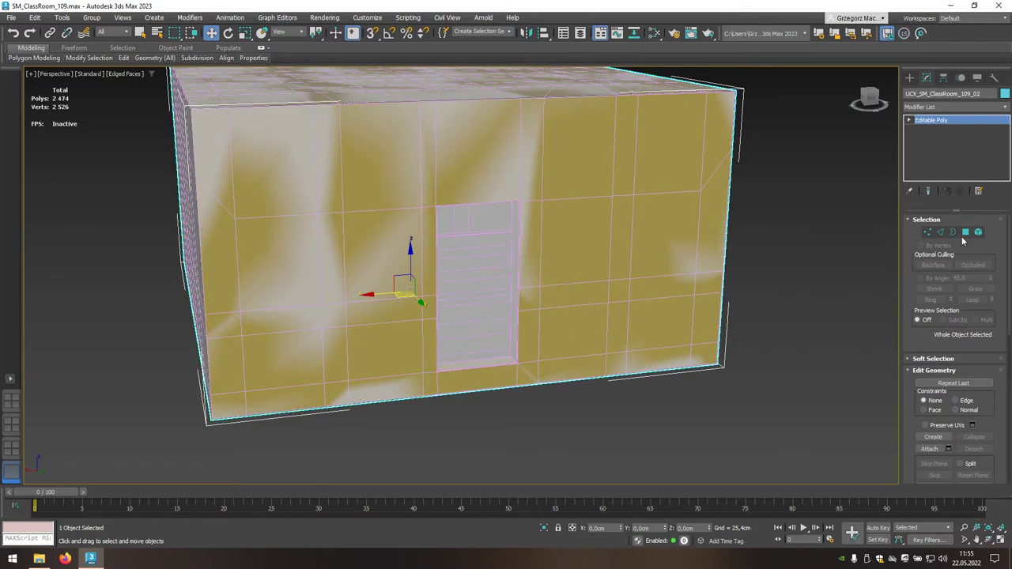
Move the copy's door polygon along Y to about -328.556 cm, then select UCX_SM_ClassRoom_109_01.
click(965, 233)
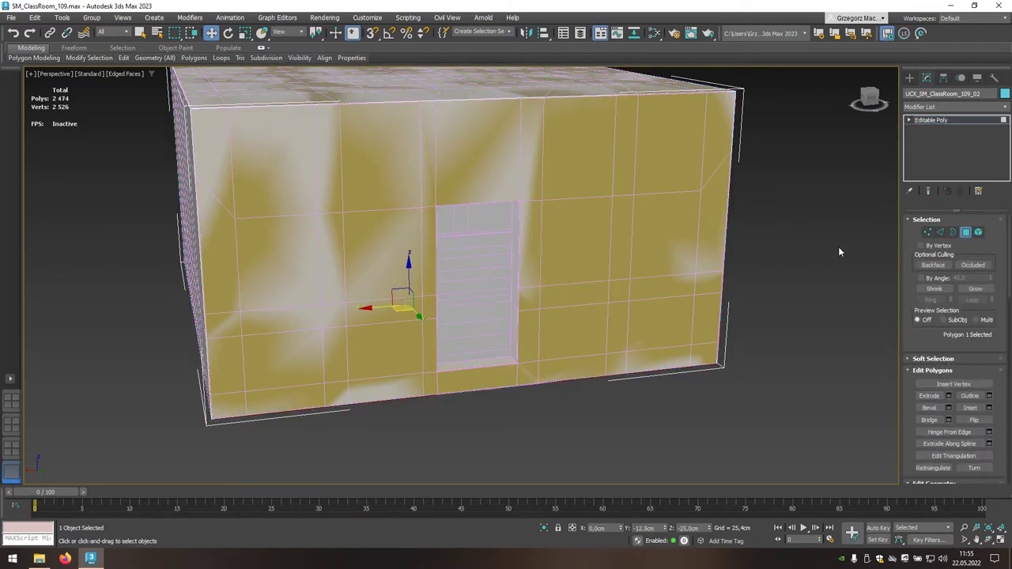
key(ctrl+a)
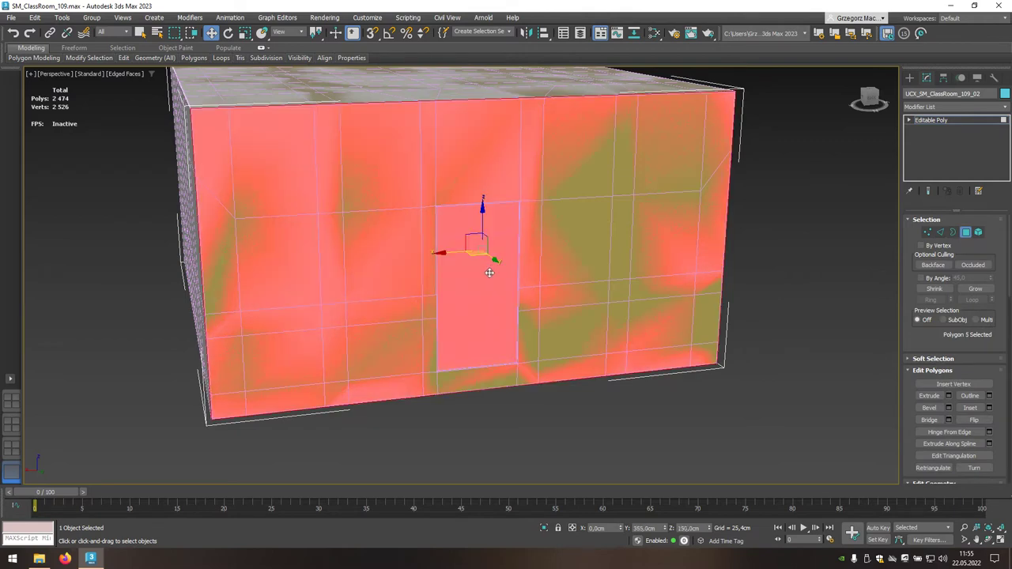
click(455, 230)
drag(455, 230, 482, 247)
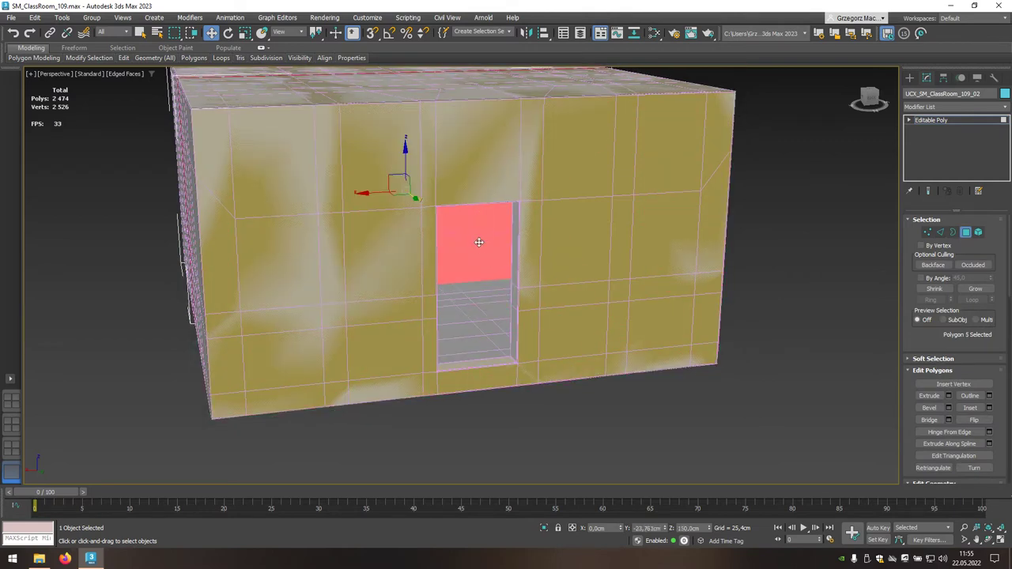
scroll(482, 247, up, 5)
scroll(482, 246, up, 5)
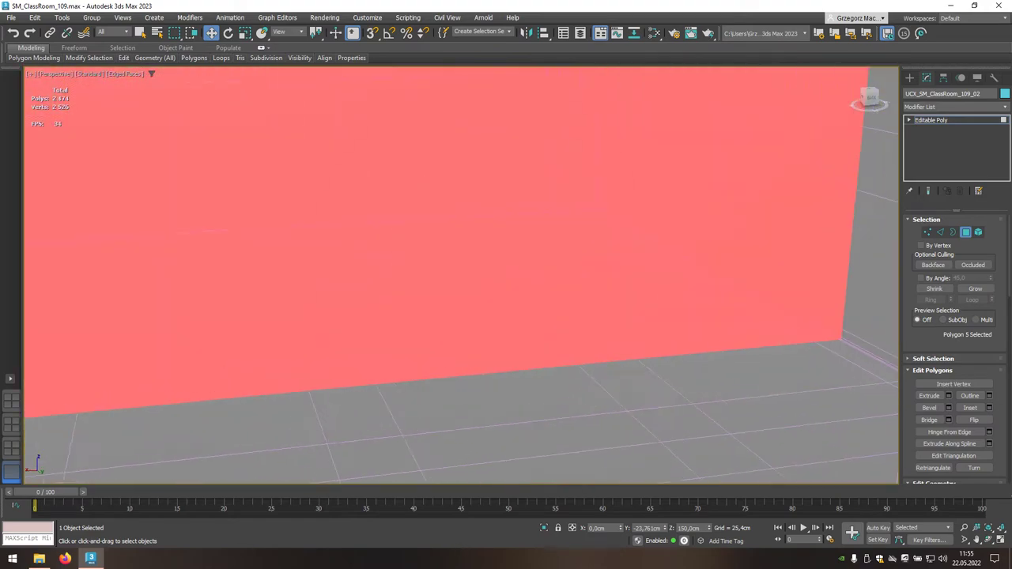
scroll(482, 247, up, 3)
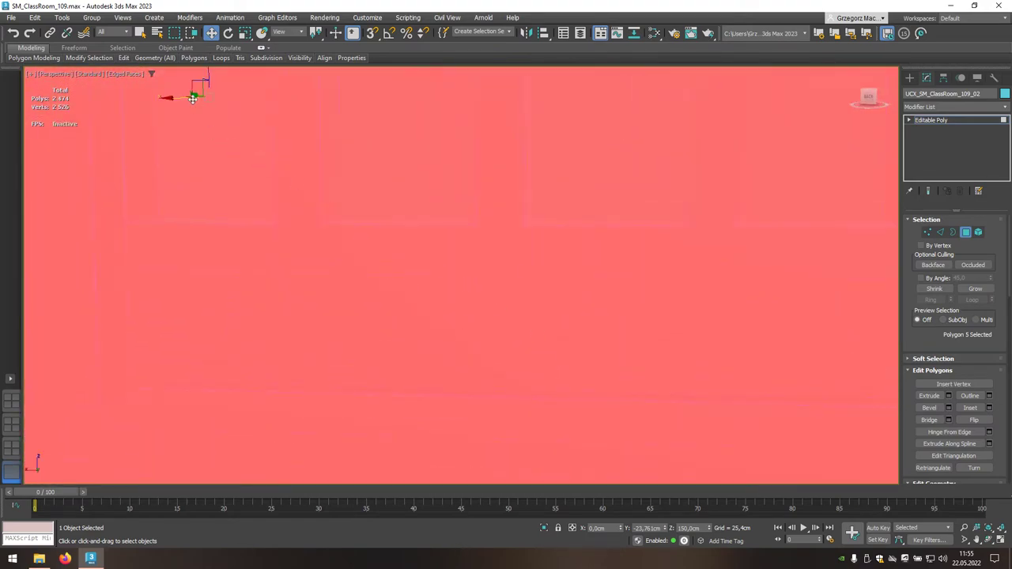
drag(202, 93, 390, 187)
scroll(389, 190, down, 5)
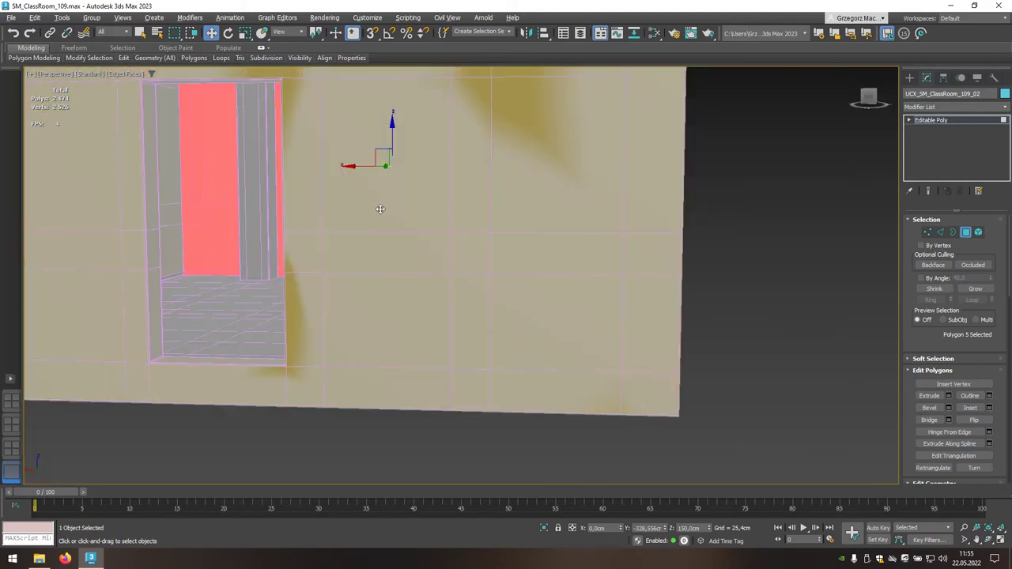
alt+middle_drag(380, 209, 399, 210)
click(967, 233)
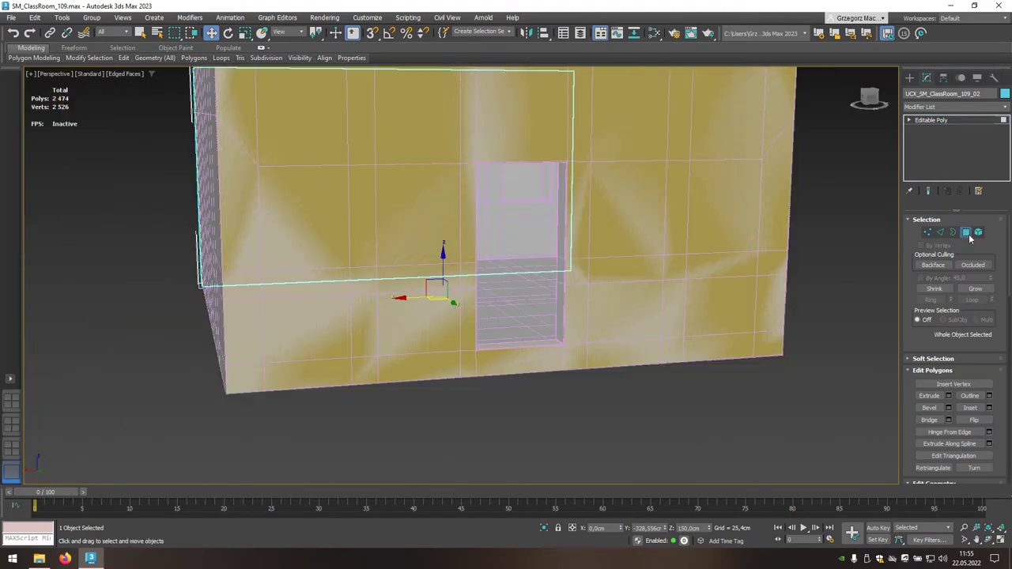
click(531, 308)
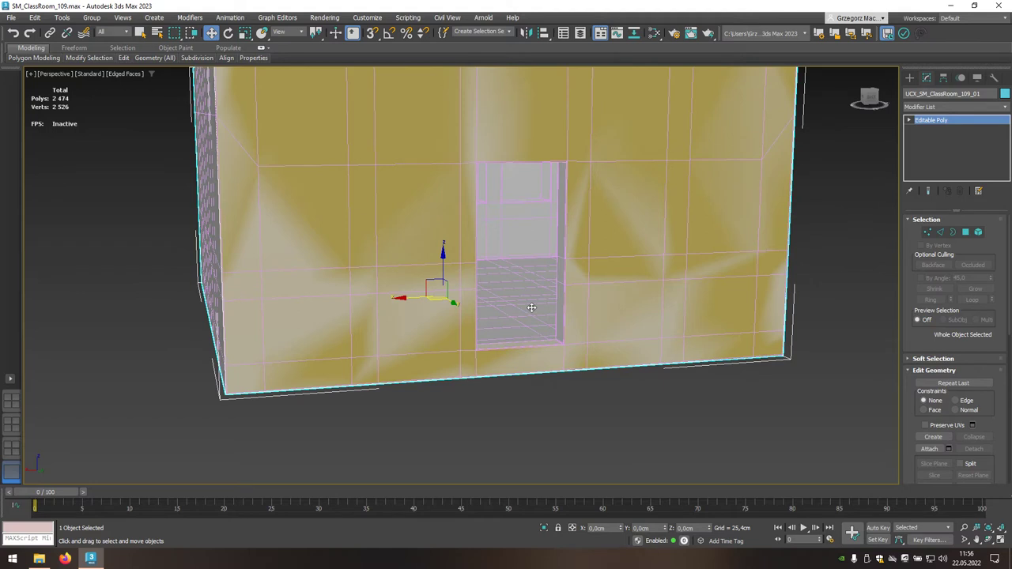
Copy collision box 109_01 as UCX_SM_ClassRoom_109_03 and pick its right side face in Polygon mode.
key(ctrl+v)
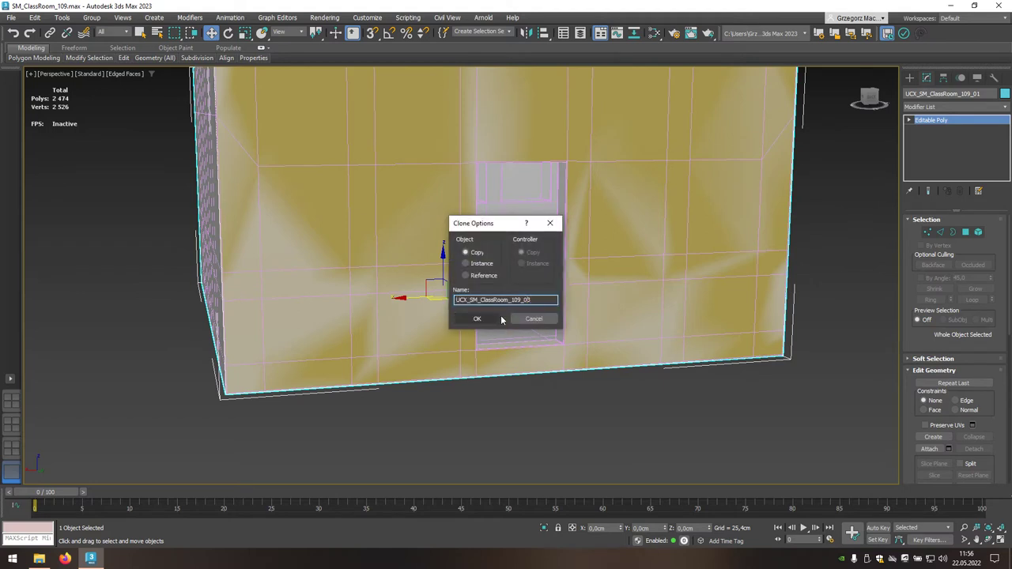
click(494, 319)
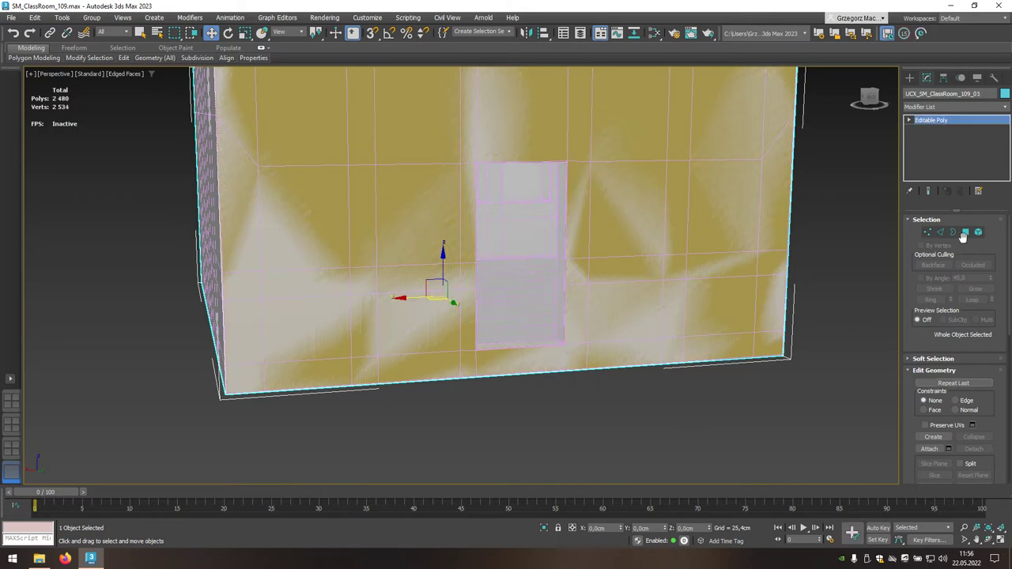
click(966, 232)
alt+middle_drag(506, 237, 657, 245)
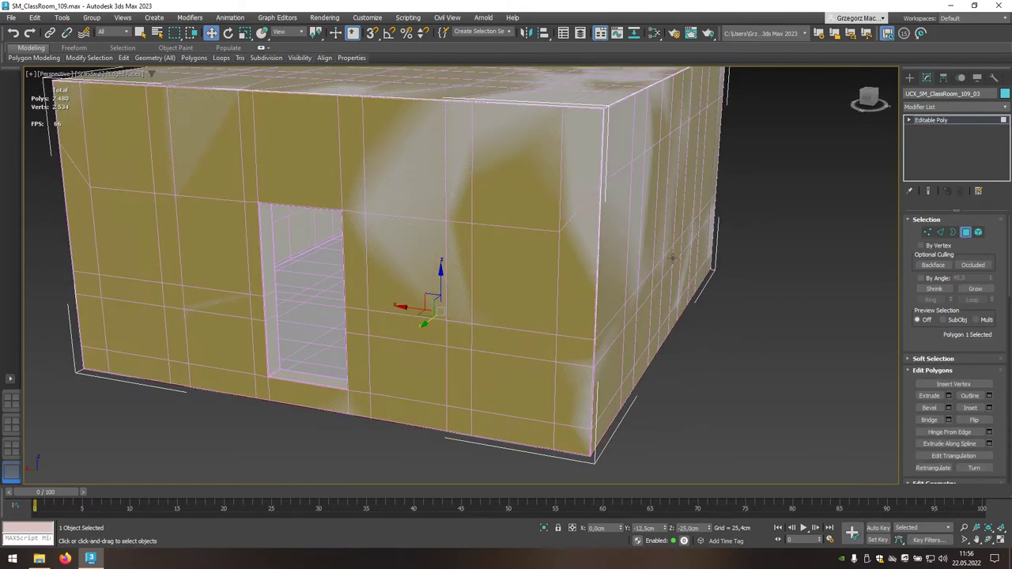
click(662, 243)
Select the faces inside the door recess, then reselect box 109_01 for another copy.
click(308, 253)
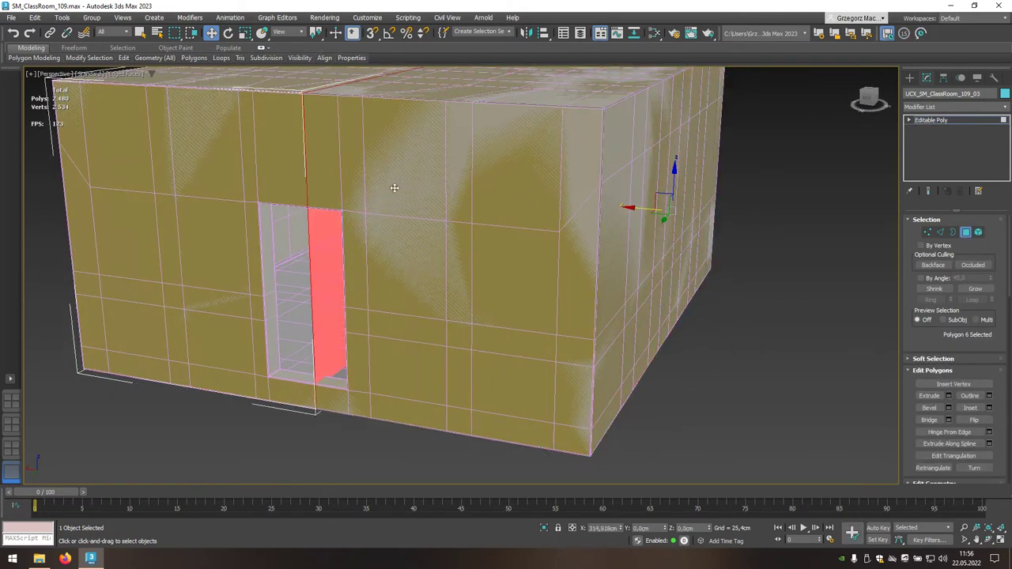
alt+middle_drag(324, 185, 250, 175)
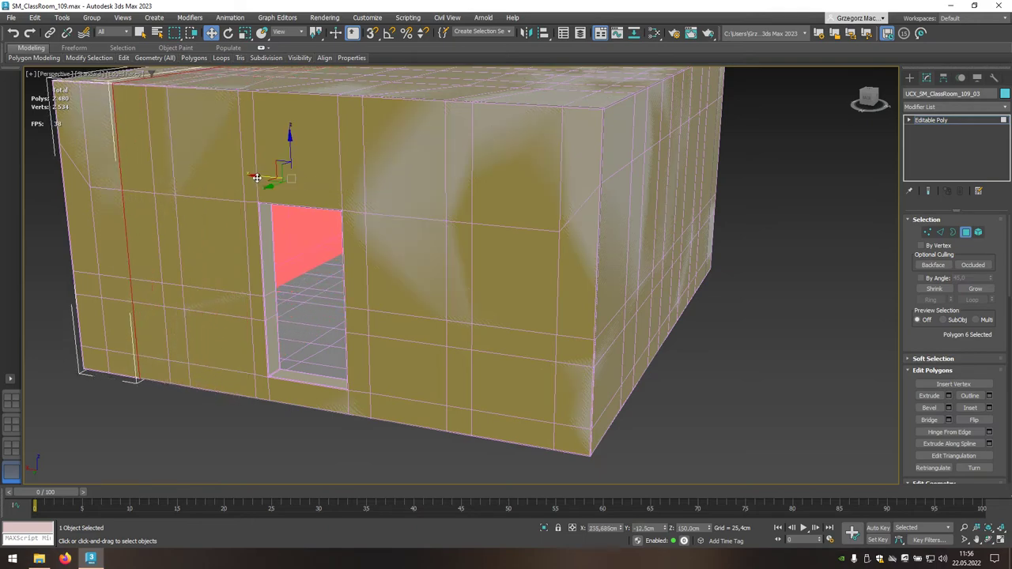
scroll(249, 176, up, 3)
scroll(266, 177, up, 2)
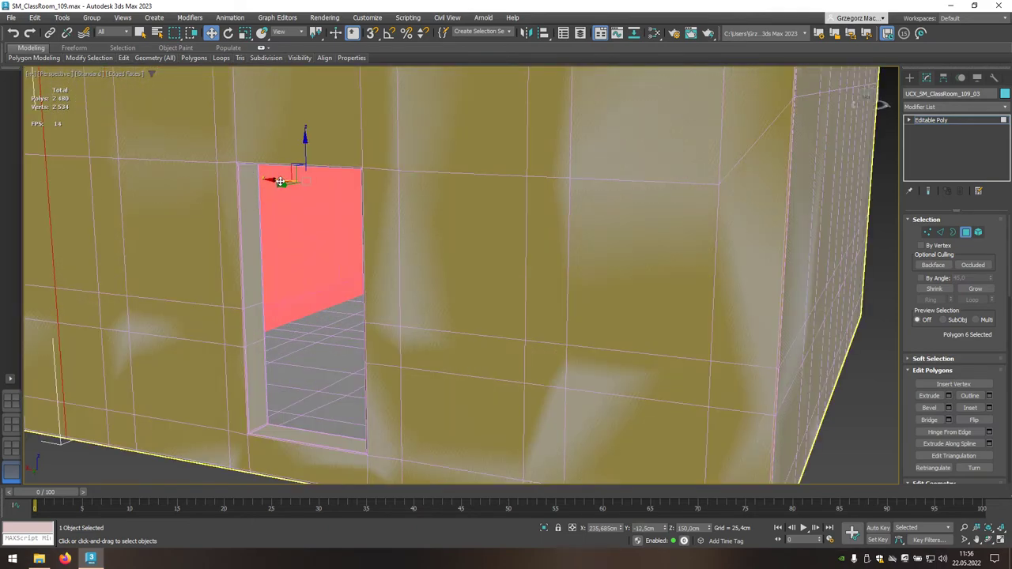
click(269, 186)
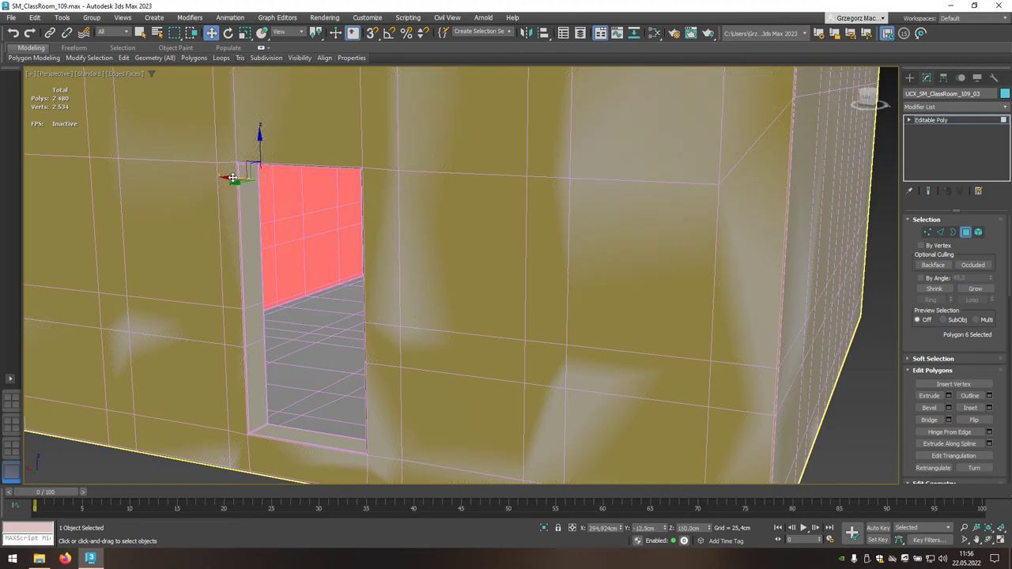
scroll(316, 248, down, 5)
scroll(350, 251, down, 4)
click(412, 246)
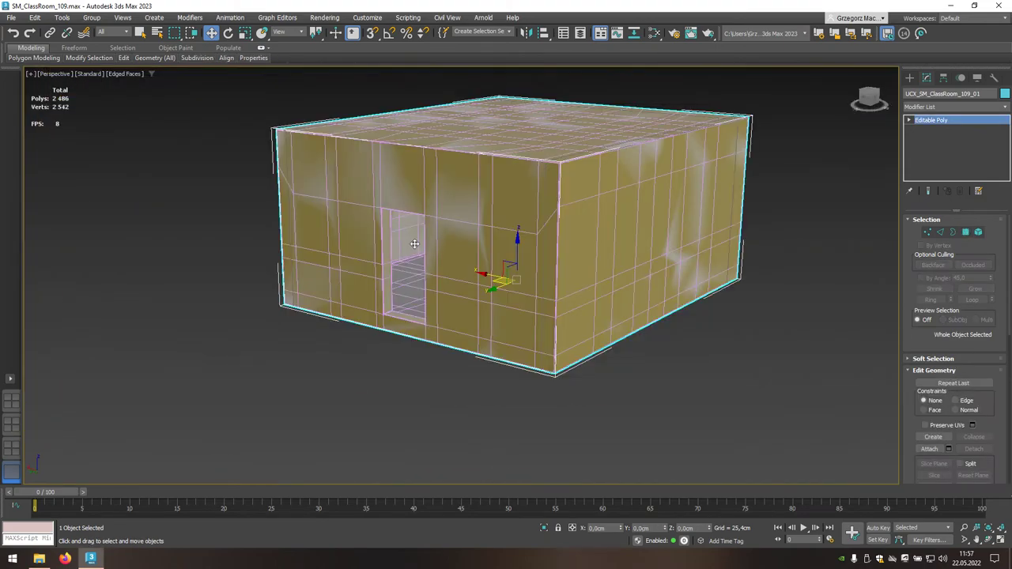
key(ctrl+v)
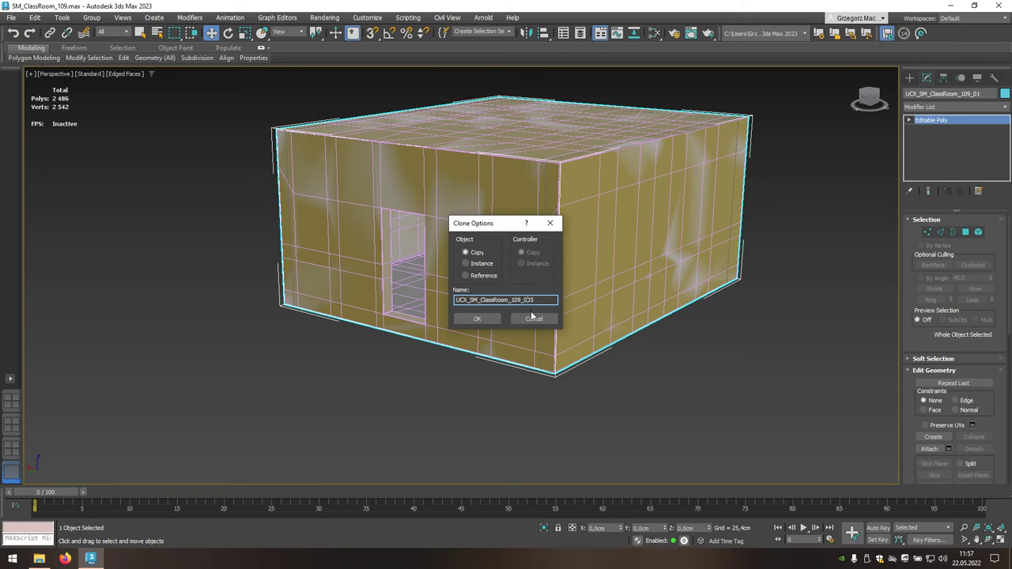
Create the copy UCX_SM_ClassRoom_109_05 and select its right side face in Polygon mode.
click(493, 317)
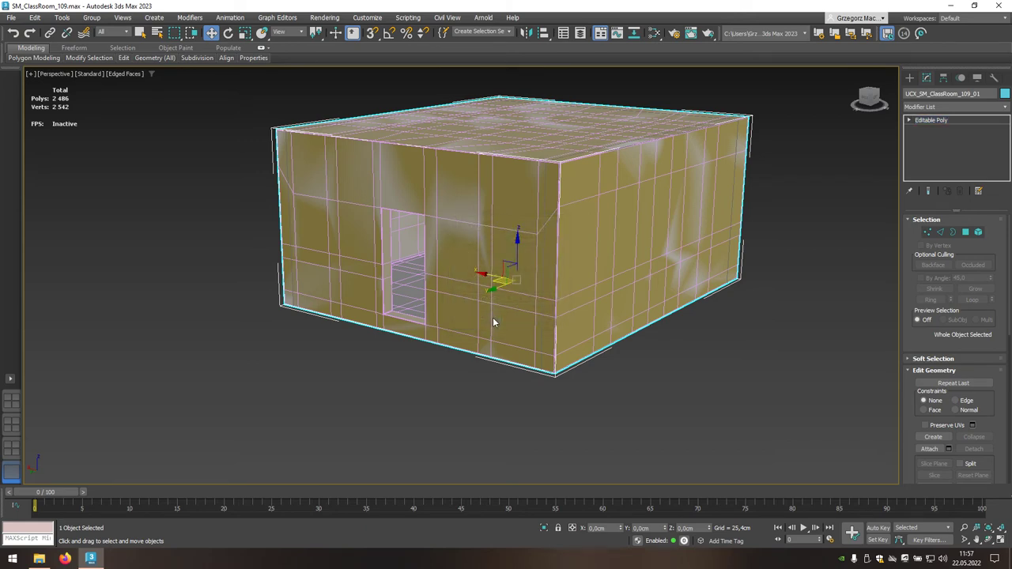
alt+middle_drag(595, 308, 506, 307)
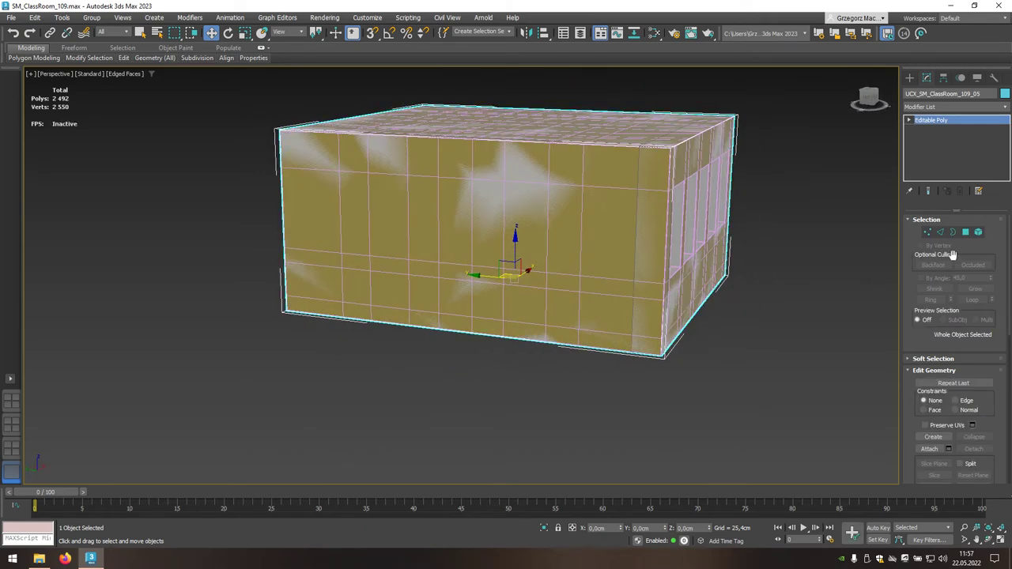
click(966, 232)
click(698, 200)
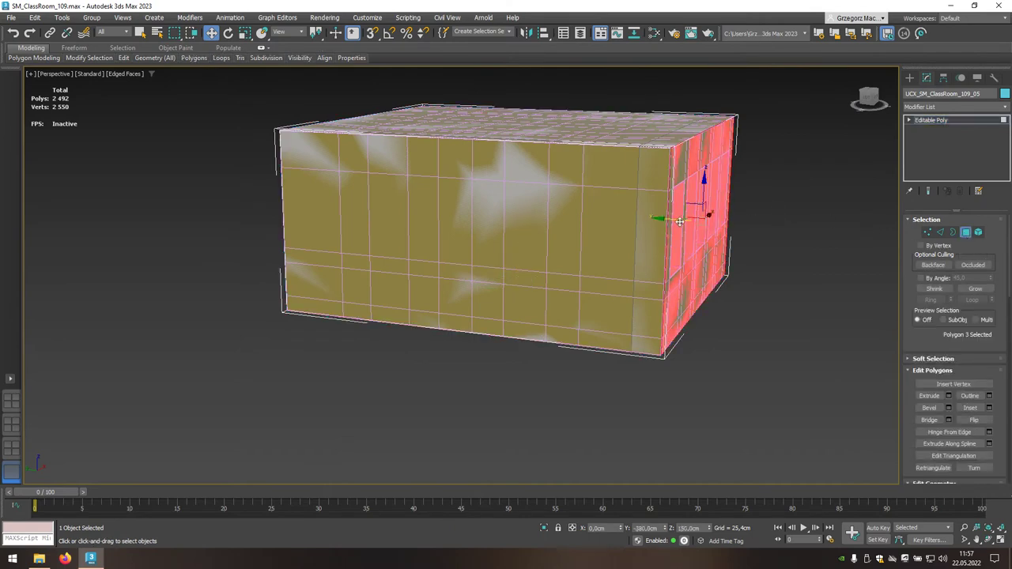
Move the side face along Y to the door opening, about 329.713 cm, and leave Polygon mode.
mouse_move(404, 180)
alt+middle_down()
mouse_move(597, 257)
mouse_move(532, 259)
mouse_move(473, 224)
mouse_move(706, 287)
alt+middle_up()
click(597, 258)
scroll(473, 225, up, 3)
scroll(473, 224, up, 4)
scroll(706, 288, down, 1)
mouse_move(461, 262)
alt+middle_down()
mouse_move(474, 261)
mouse_move(454, 248)
alt+middle_up()
mouse_move(292, 208)
alt+middle_down()
mouse_move(264, 206)
mouse_move(211, 174)
alt+middle_up()
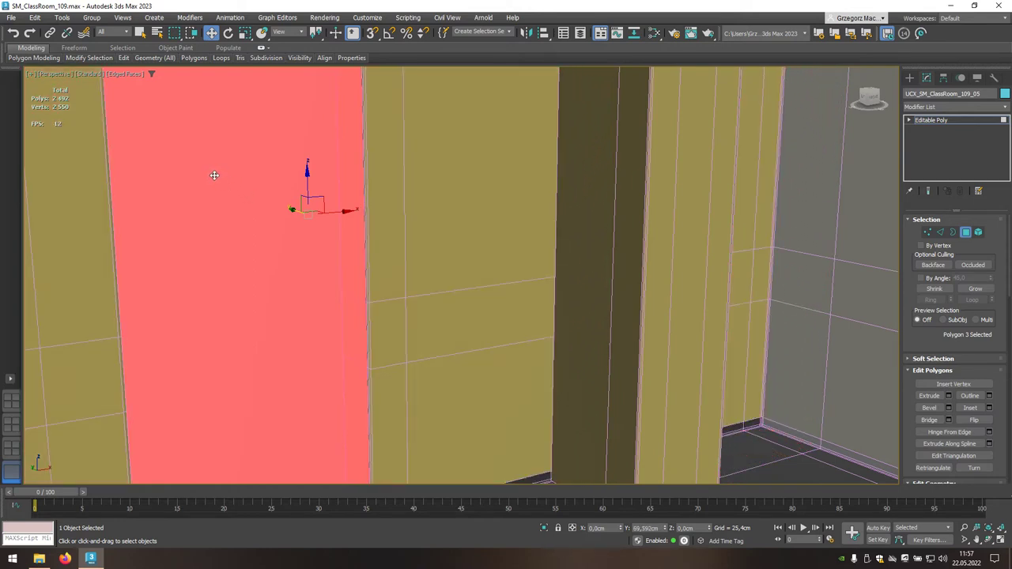
mouse_move(216, 177)
alt+middle_down()
mouse_move(308, 201)
mouse_move(348, 237)
mouse_move(498, 248)
alt+middle_up()
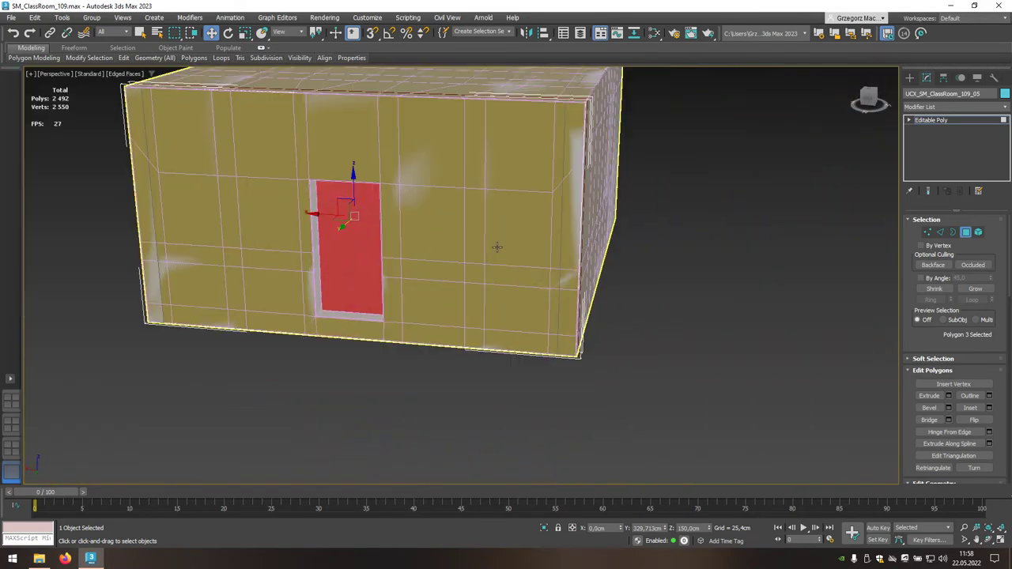
click(966, 233)
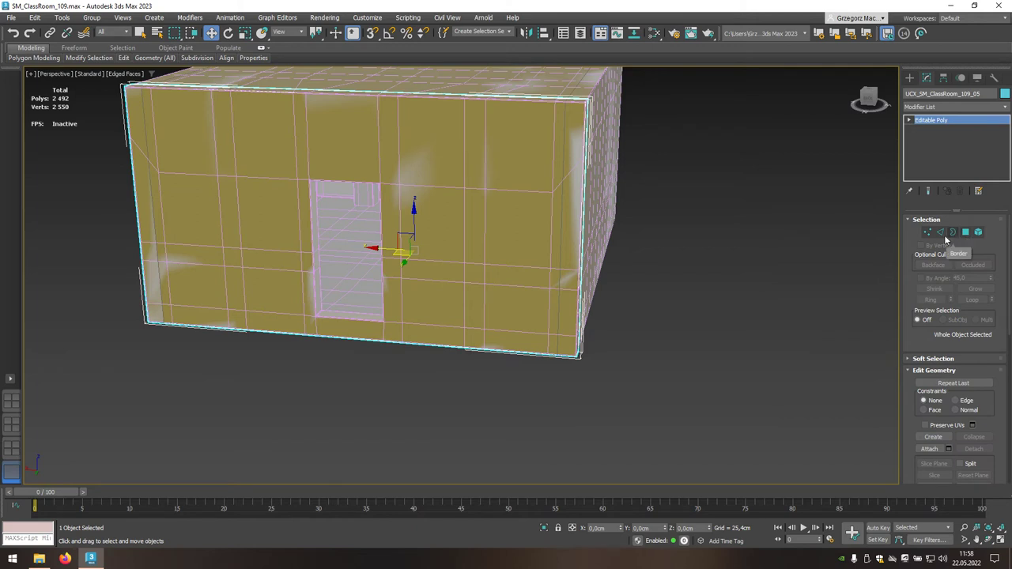
Select UCX_SM_ClassRoom_109_05 through the Select From Scene list.
key(h)
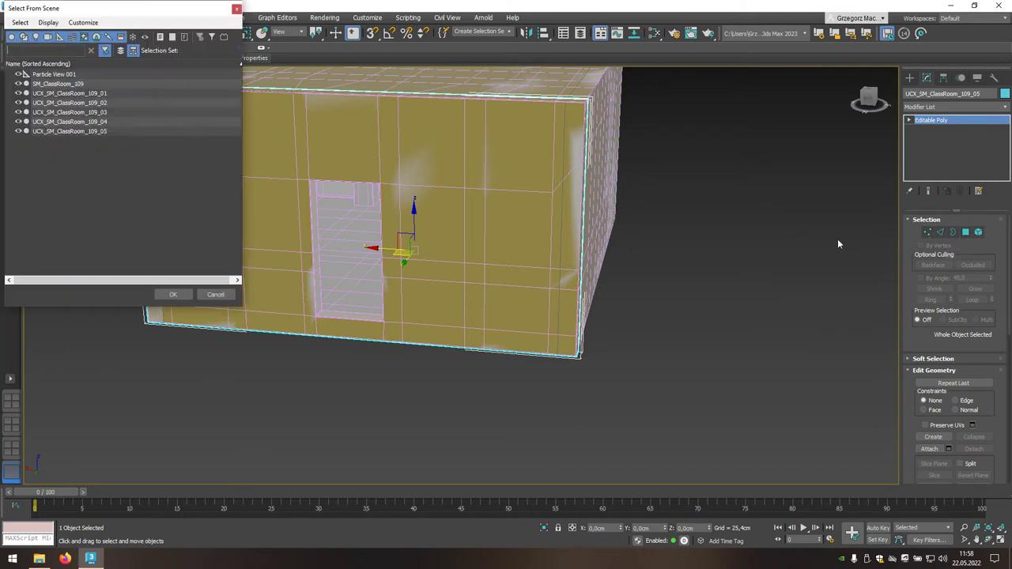
drag(192, 13, 669, 124)
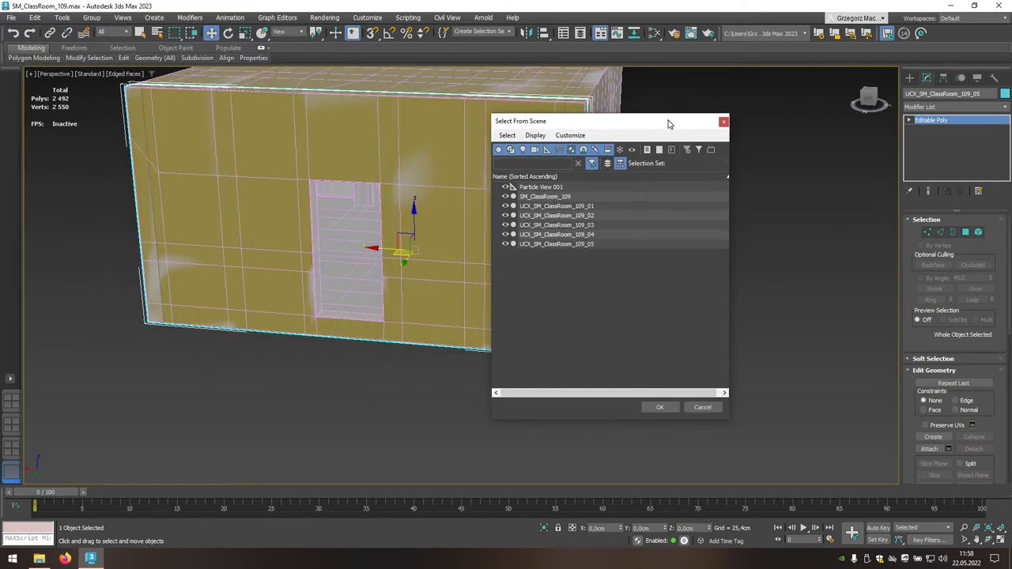
click(580, 244)
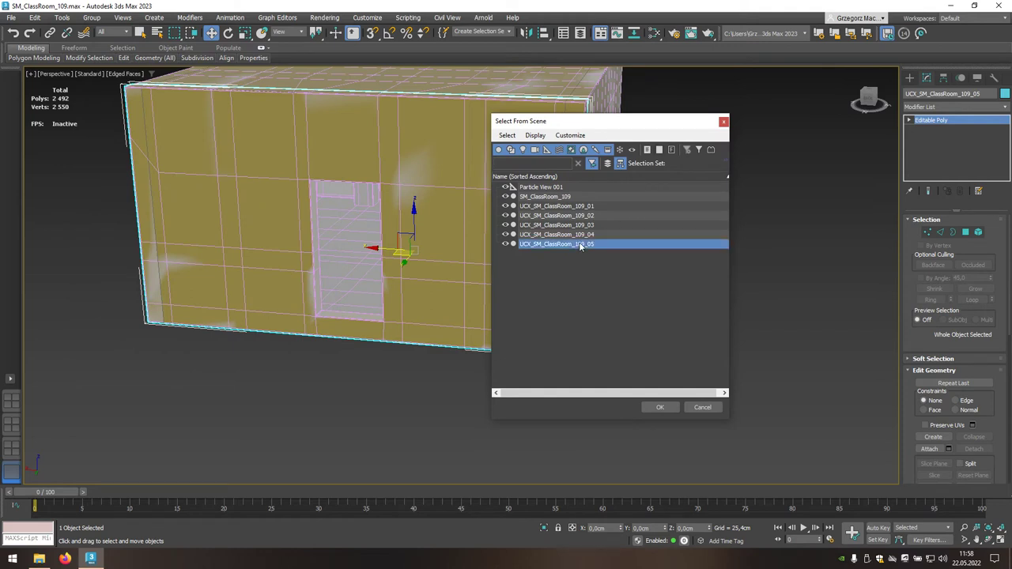
click(656, 407)
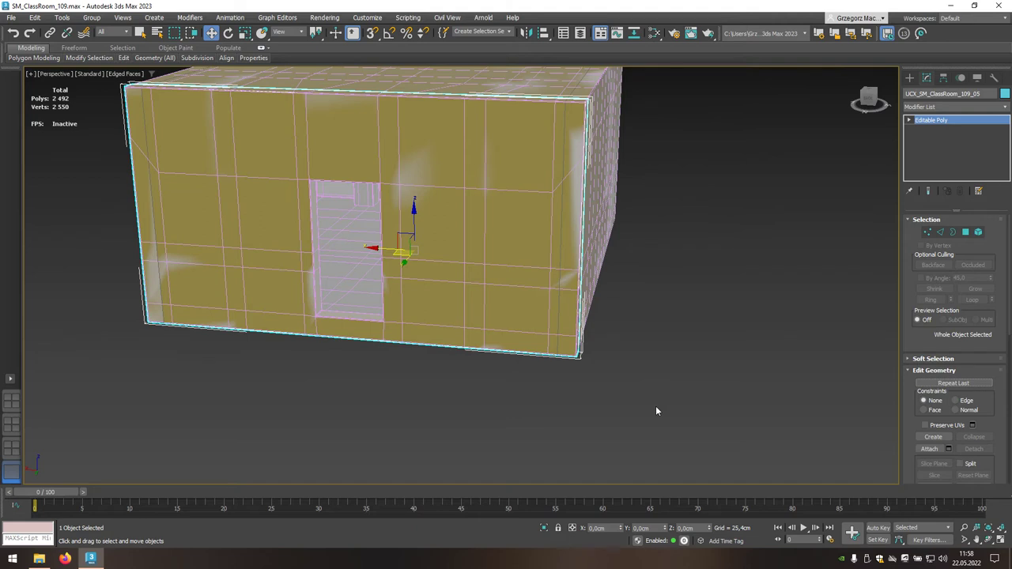
Clone it as a copy named UCX_SM_ClassRoom_109_06.
key(ctrl+v)
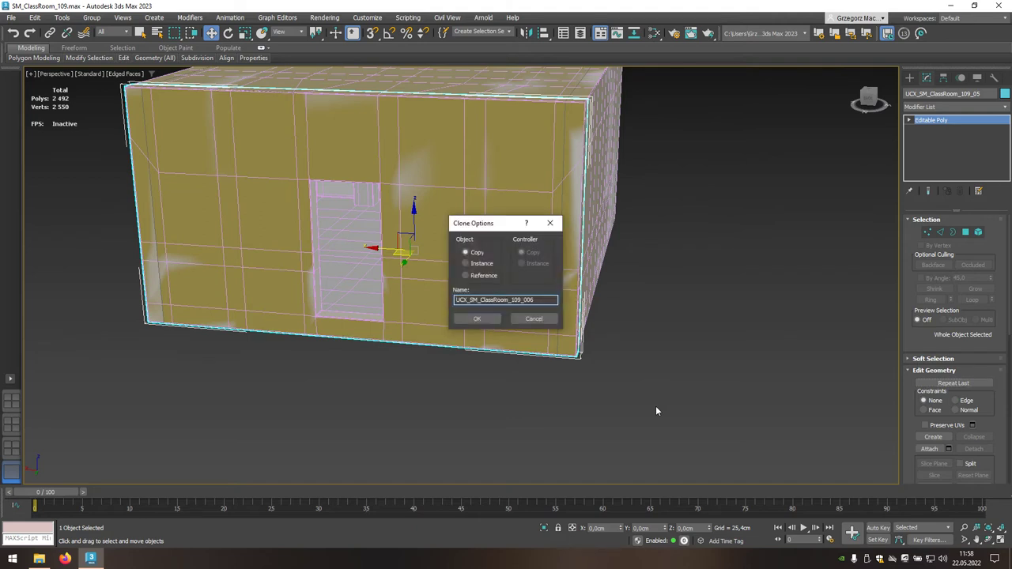
key(BackSpace)
text(5)
key(BackSpace)
text(6)
click(480, 318)
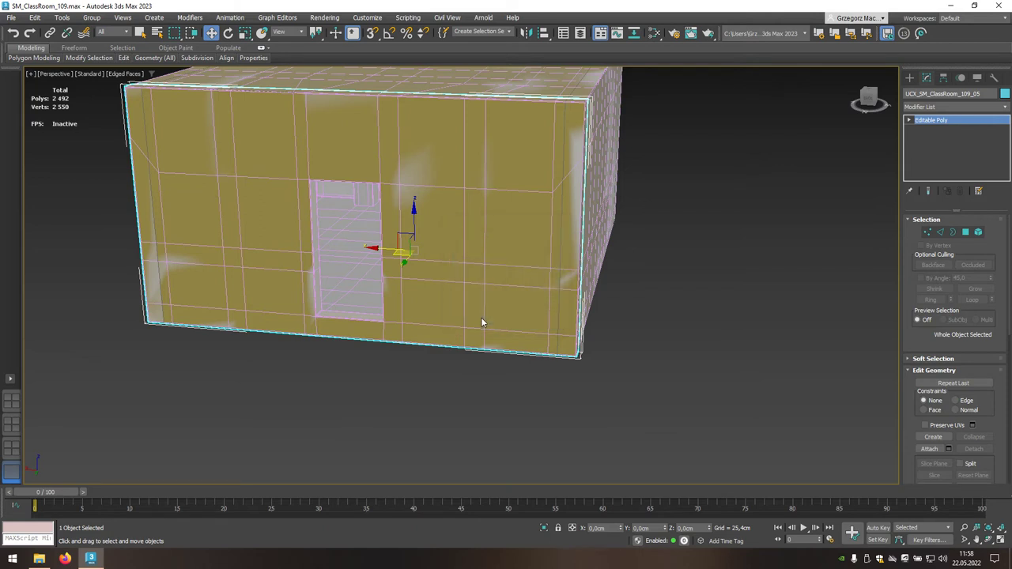
Slide the new box's thin side face left along X to the door's edge.
click(965, 233)
alt+middle_drag(772, 267, 601, 255)
click(568, 249)
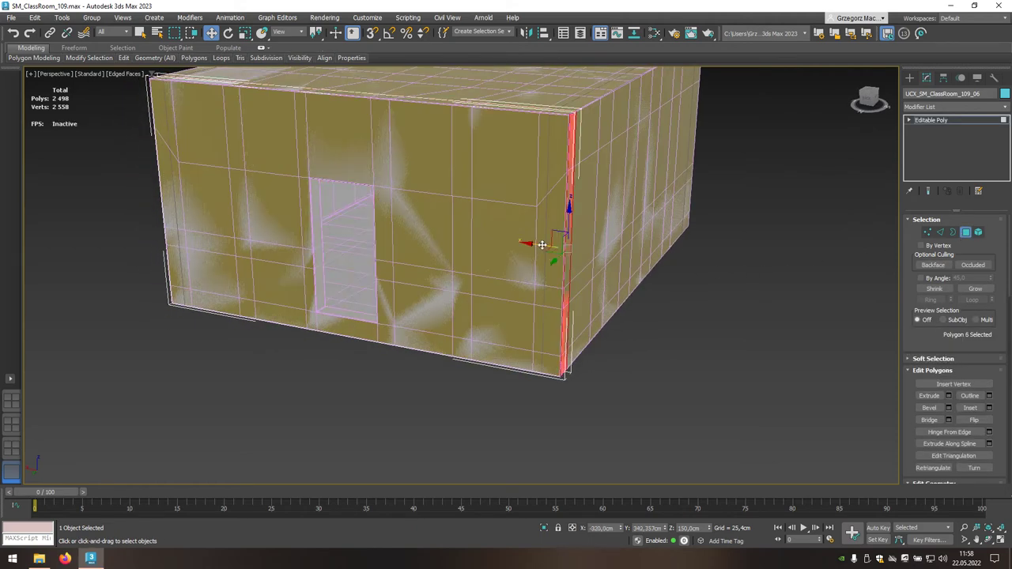
mouse_move(540, 244)
mouse_down()
mouse_move(285, 219)
mouse_move(319, 205)
mouse_up()
scroll(291, 218, up, 3)
scroll(291, 217, up, 2)
scroll(313, 207, down, 5)
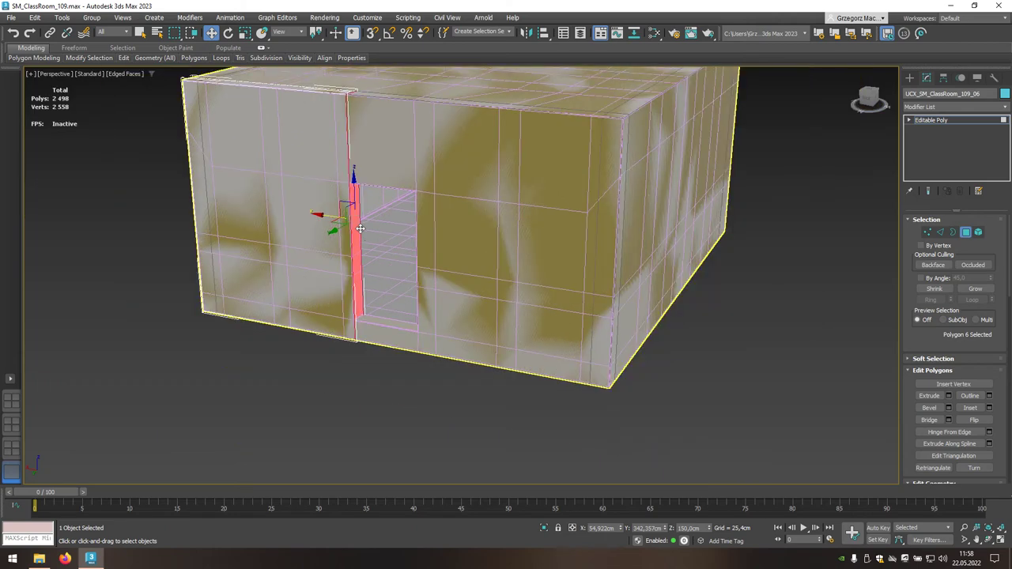
Select box UCX_SM_ClassRoom_109_05 and copy it as UCX_SM_ClassRoom_109_07.
click(968, 232)
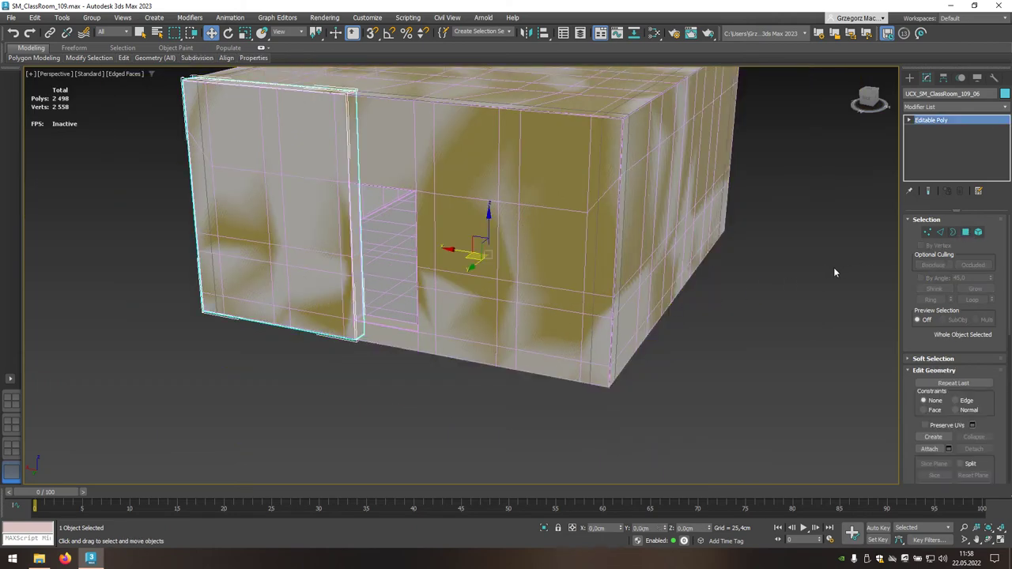
key(h)
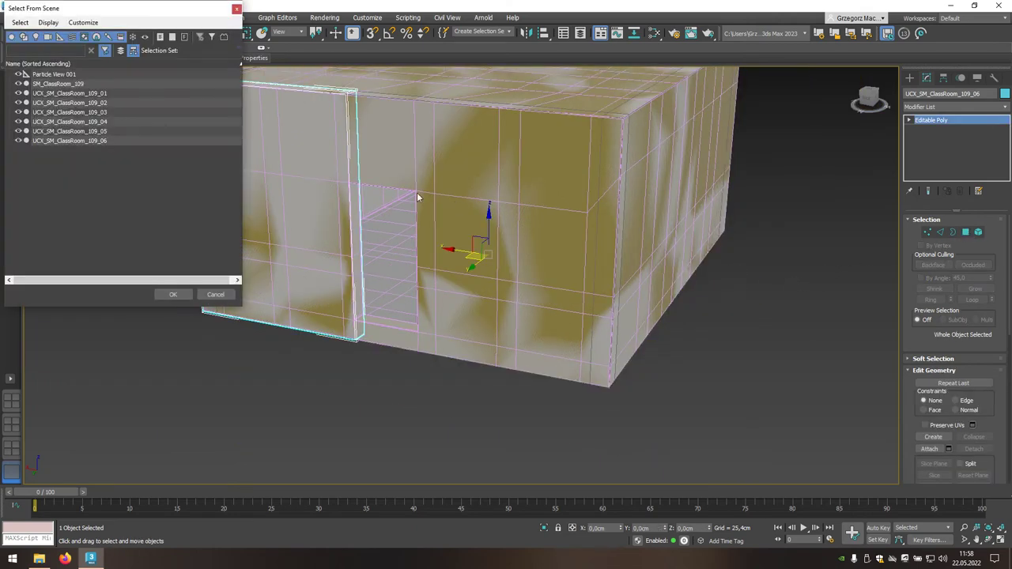
click(99, 133)
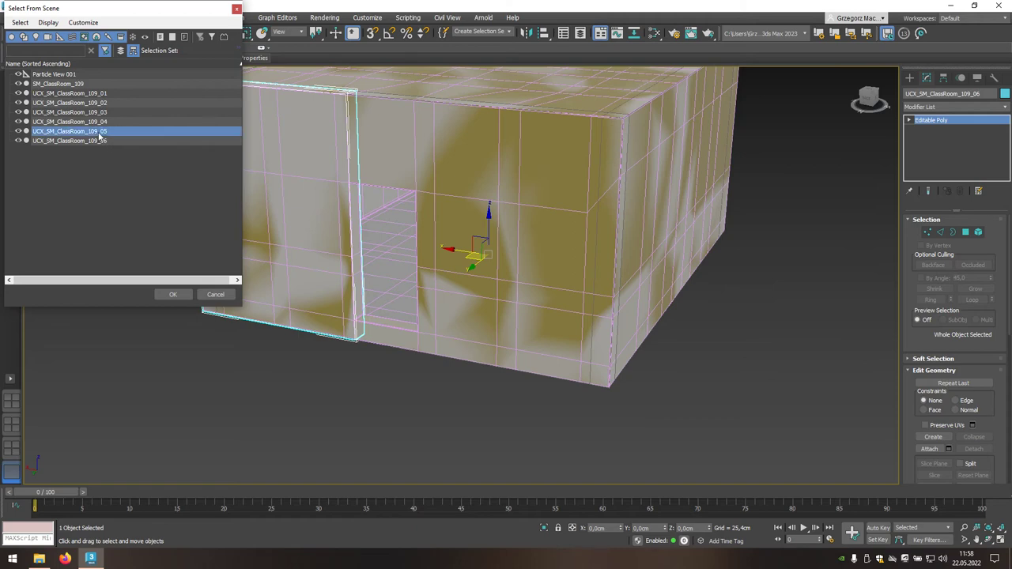
click(172, 295)
alt+middle_drag(326, 374, 401, 368)
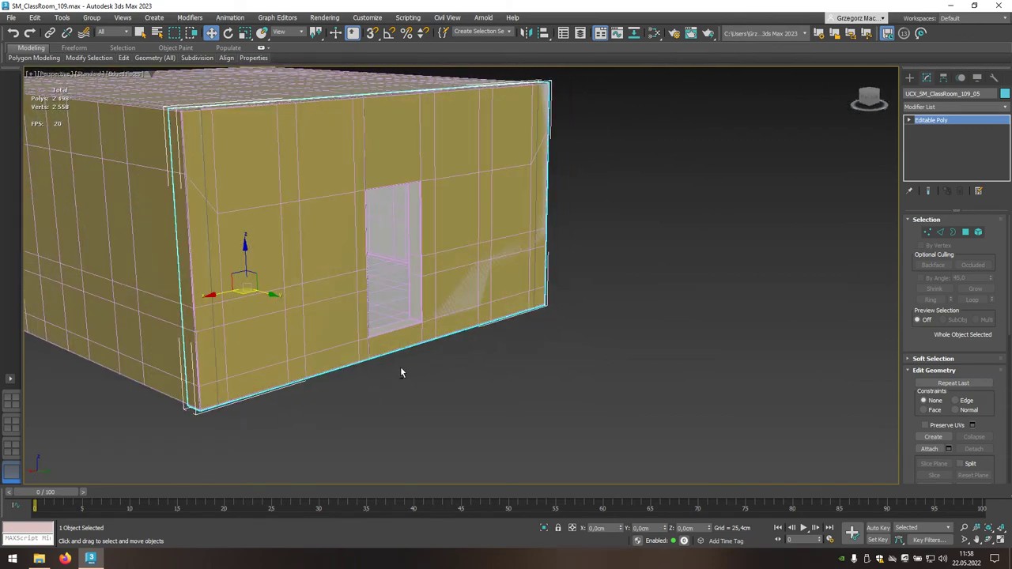
key(ctrl+v)
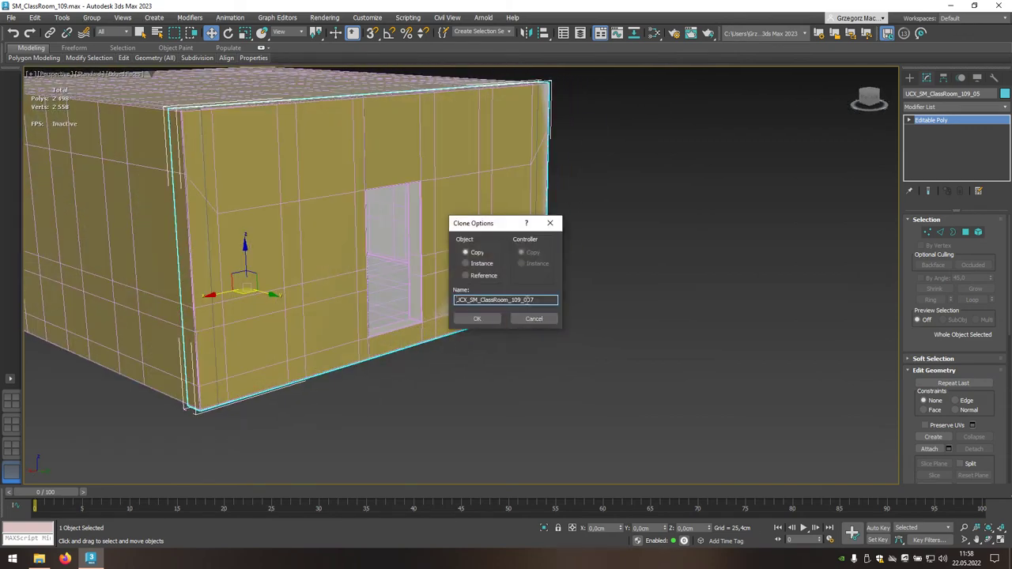
click(478, 319)
Pull the copy's left end face along X to the right edge of the door.
key(4)
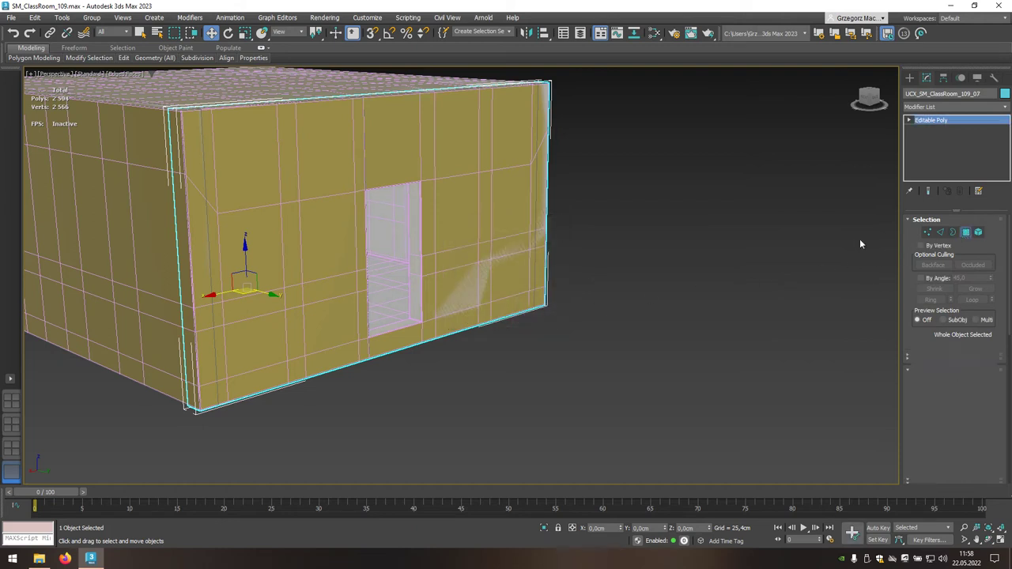
click(371, 264)
click(185, 255)
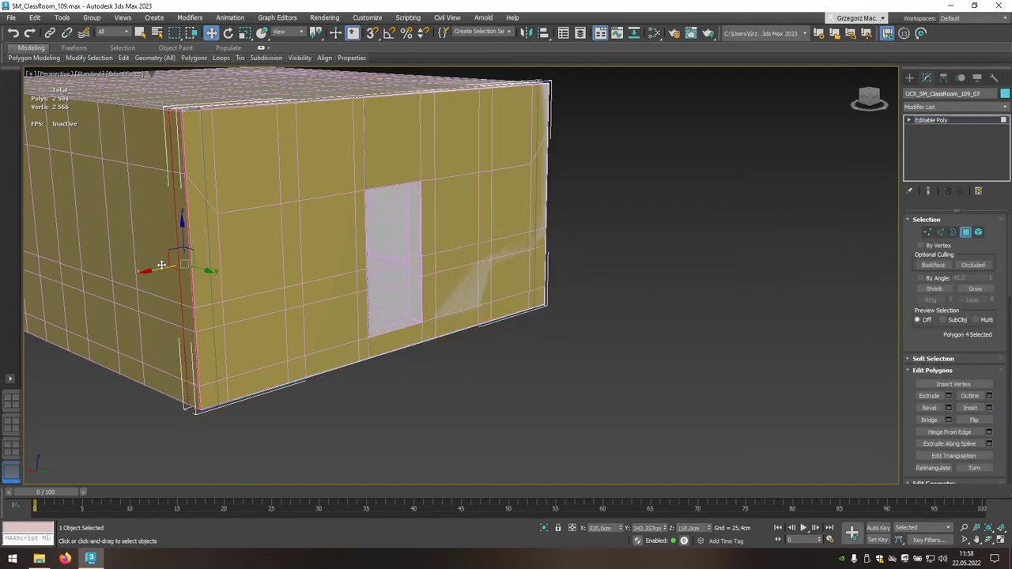
drag(254, 260, 385, 234)
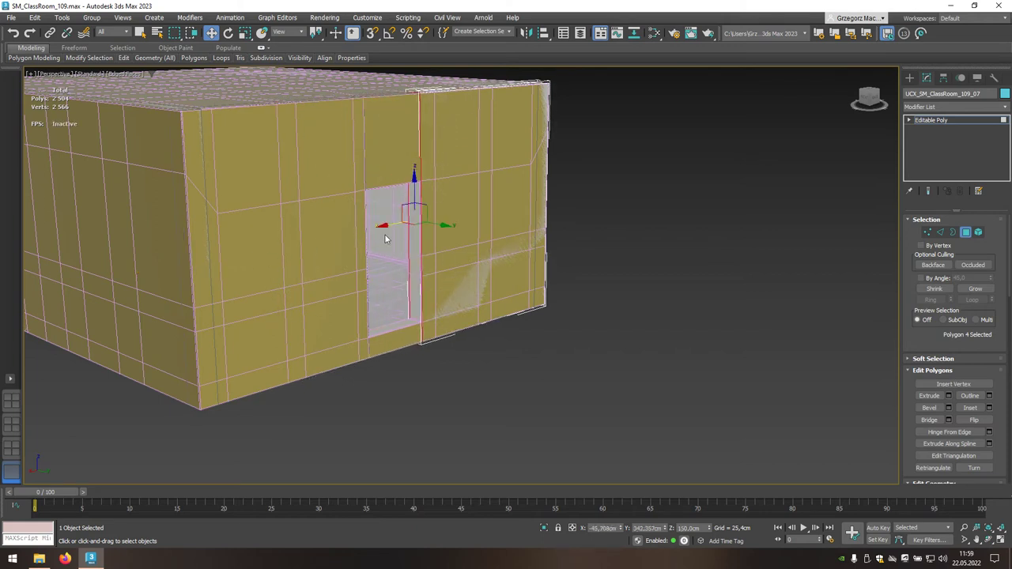
click(965, 232)
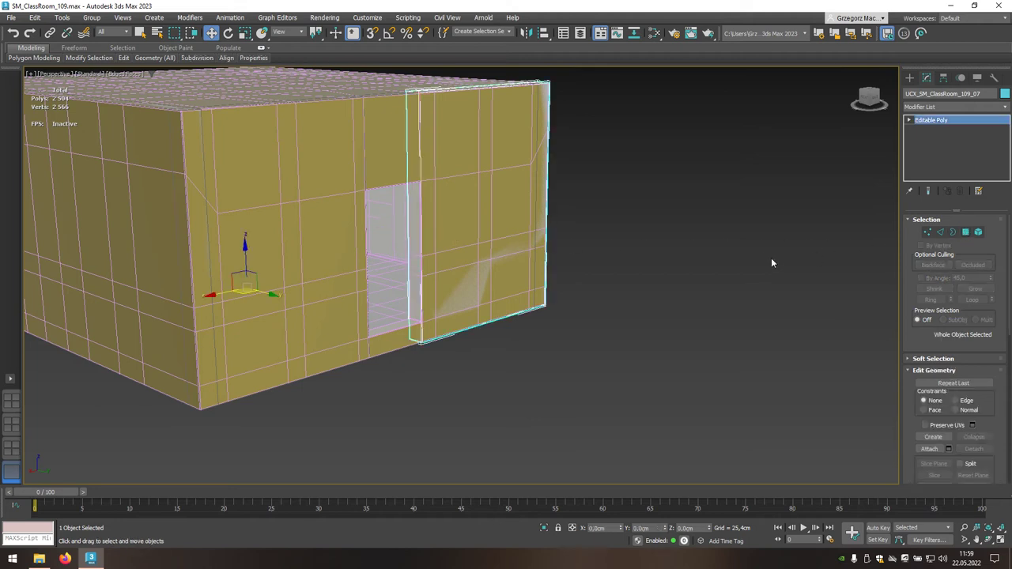
Select UCX_SM_ClassRoom_109_05 from the scene object list.
key(h)
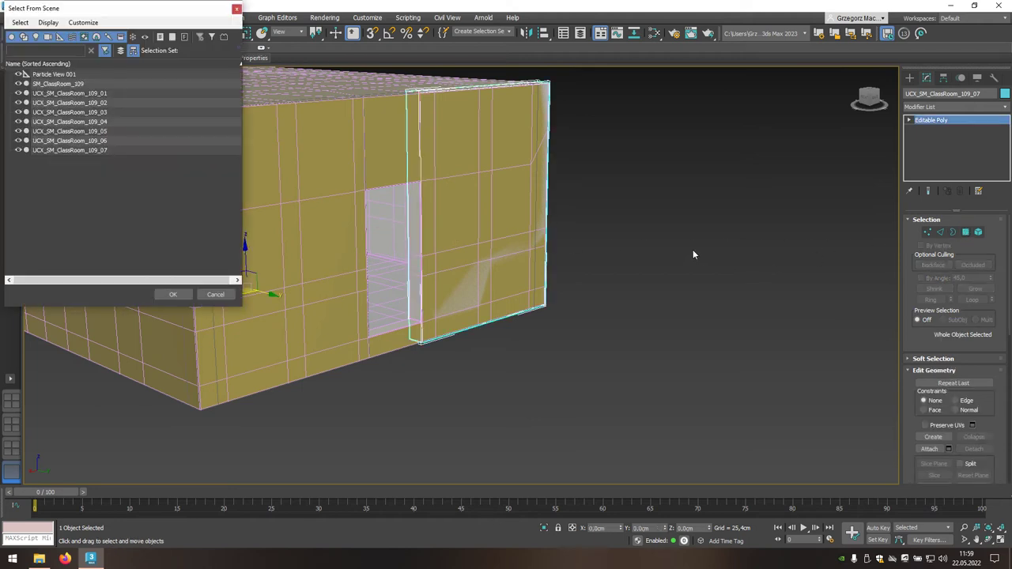
click(111, 131)
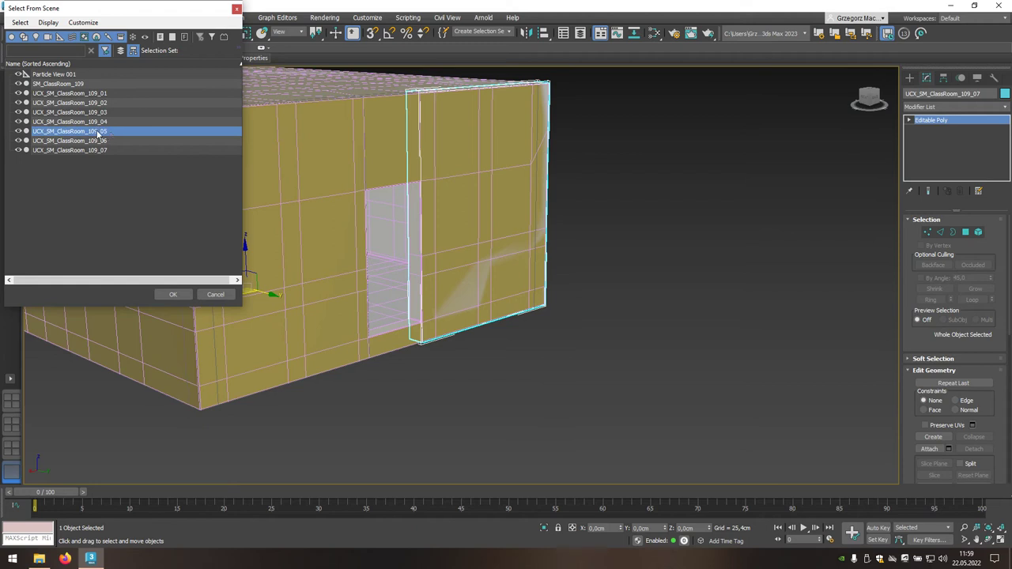
click(174, 295)
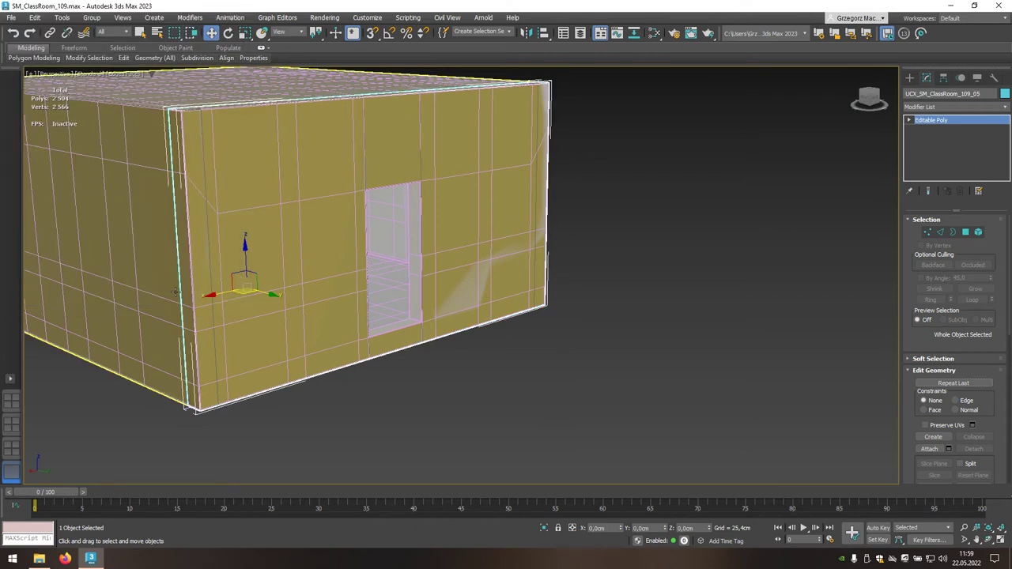
Raise the box's bottom face to the door top, about 204.104 cm.
click(966, 232)
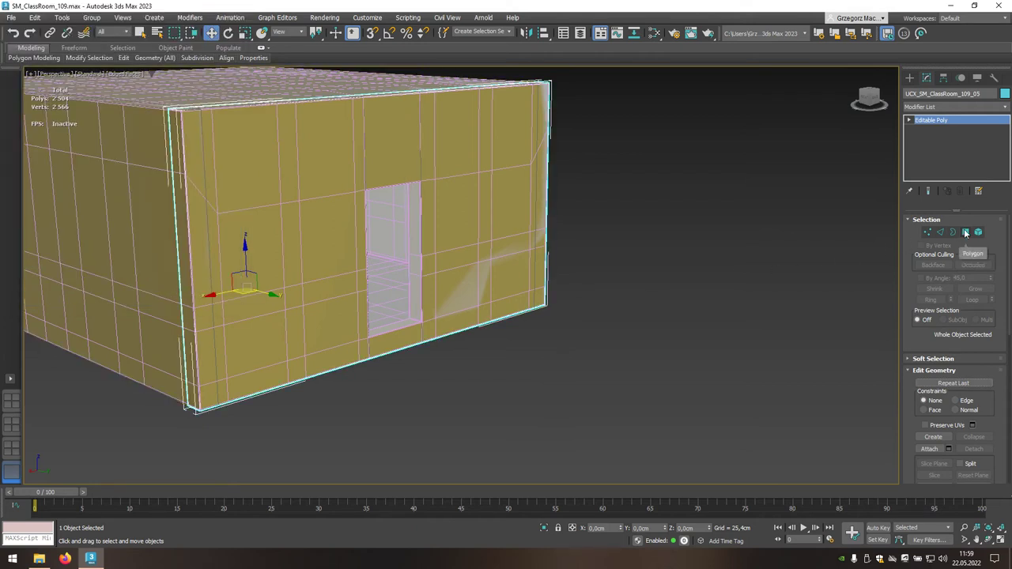
alt+middle_drag(529, 329, 535, 290)
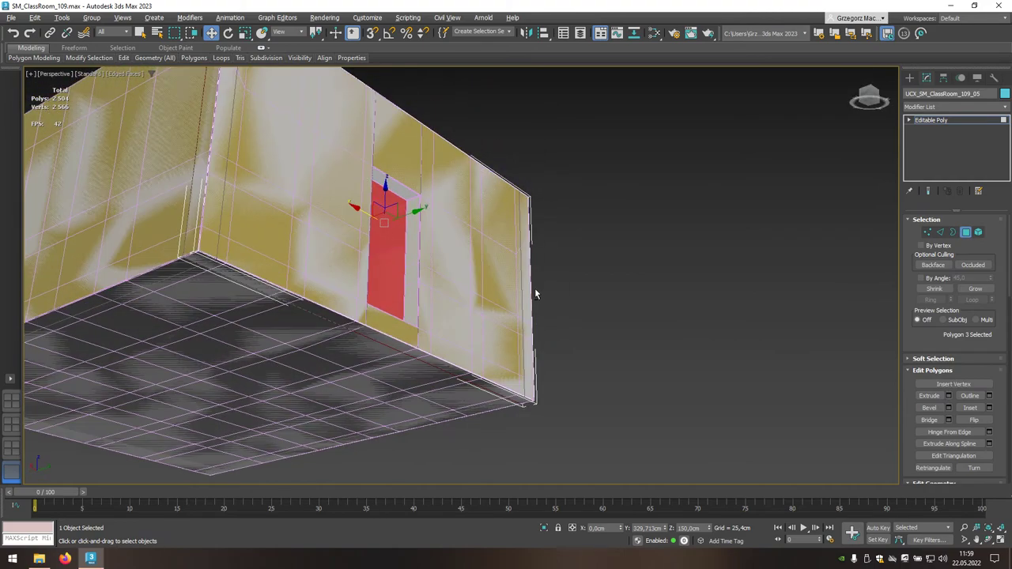
click(384, 333)
alt+middle_drag(389, 312, 391, 301)
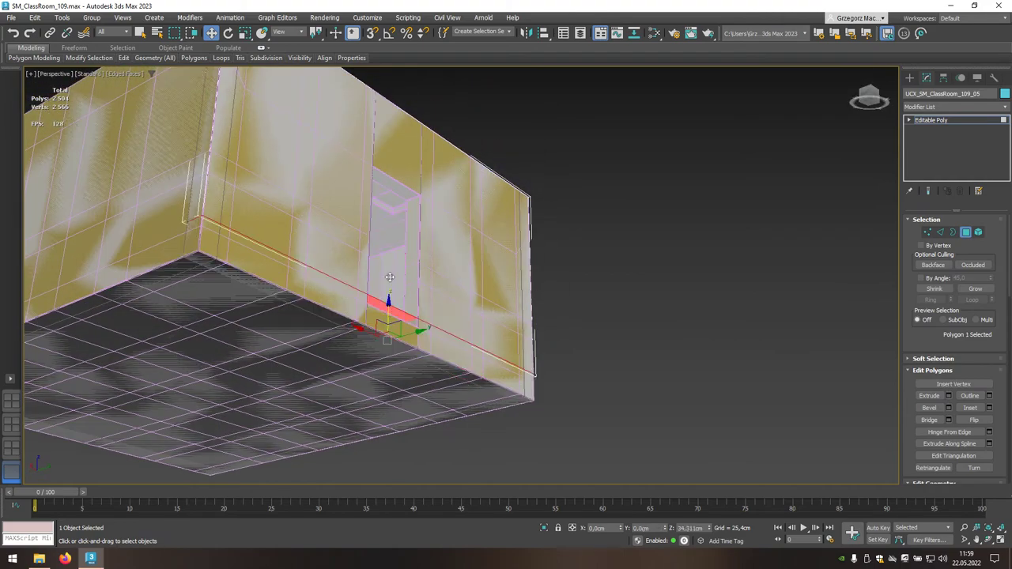
click(393, 189)
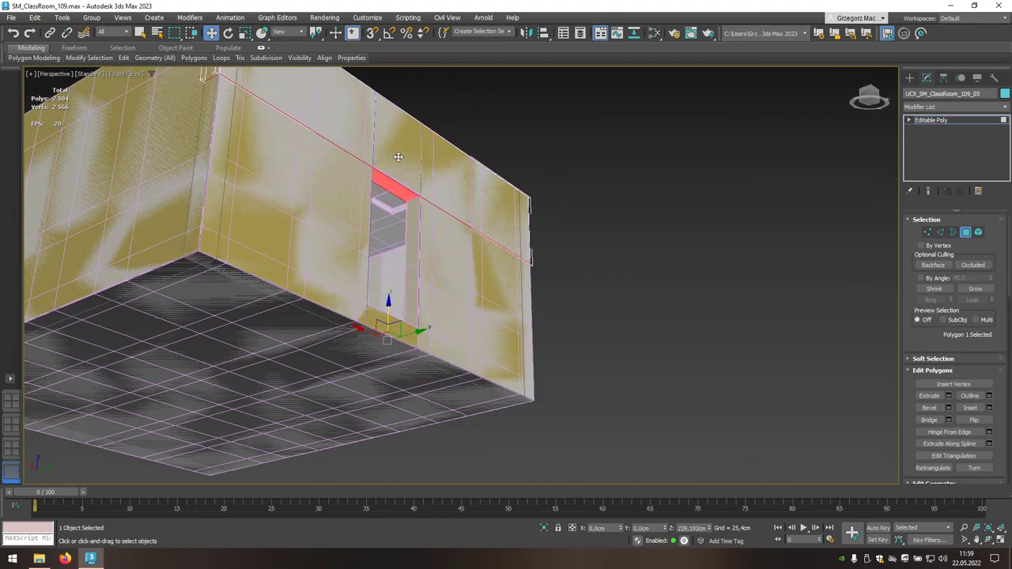
key(F2)
click(399, 155)
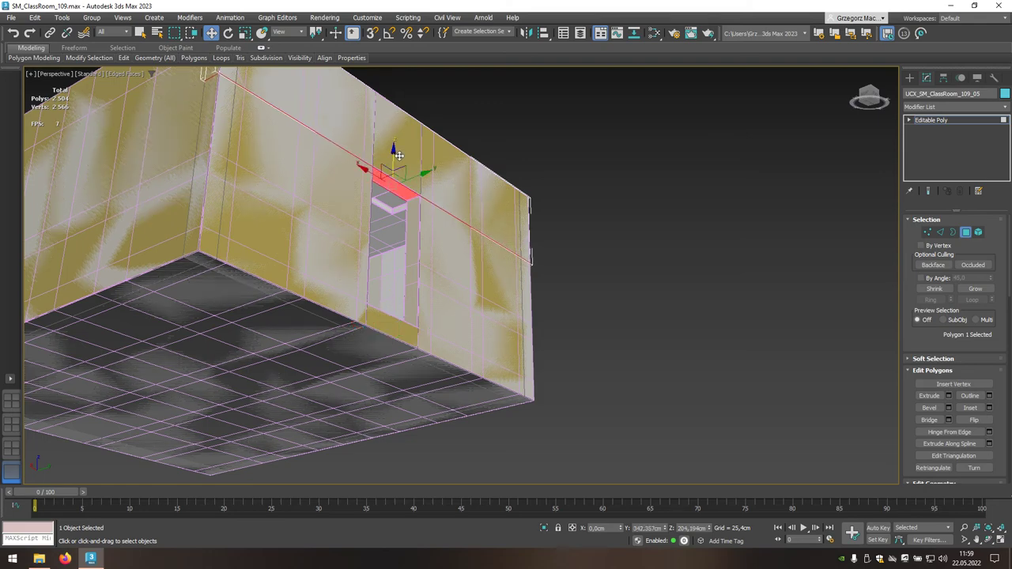
alt+middle_drag(481, 257, 468, 307)
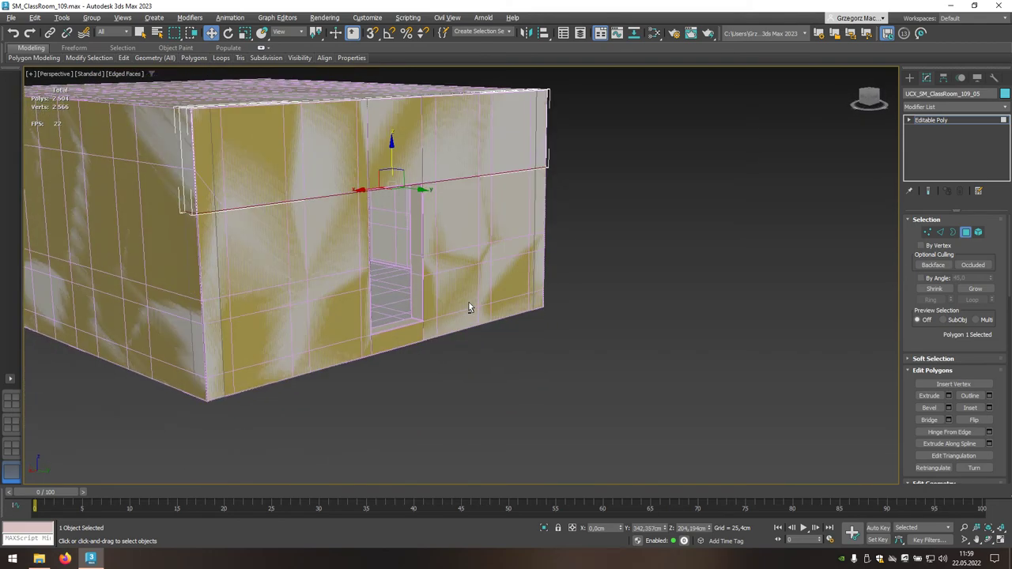
click(965, 232)
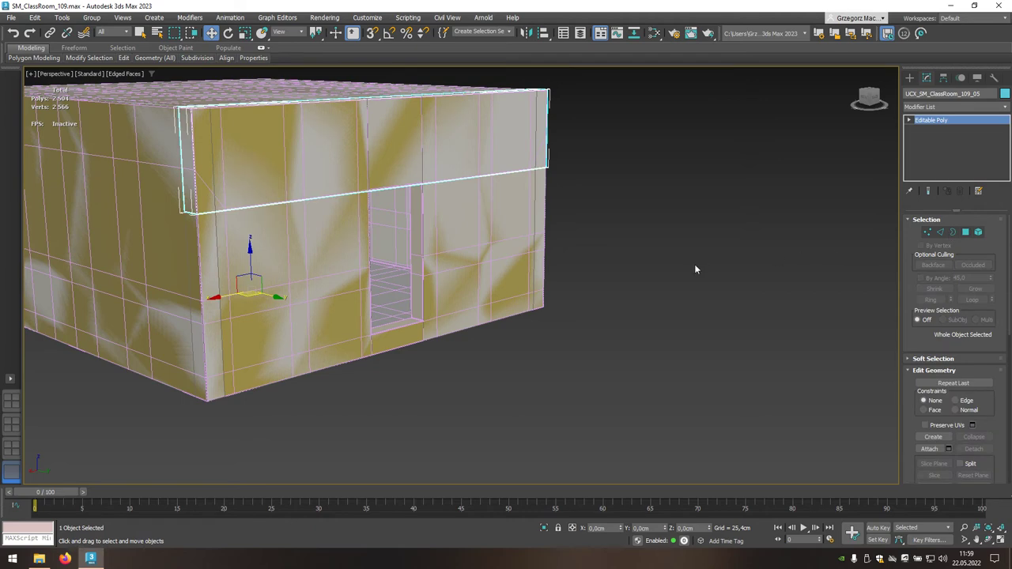
Select collision boxes 109_02 through 109_07 and isolate them.
key(h)
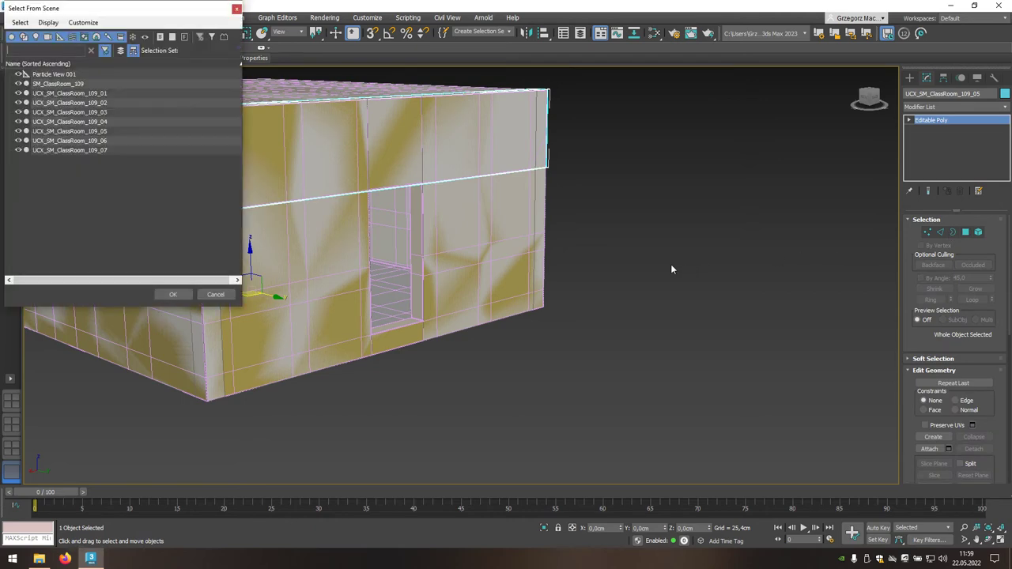
click(111, 103)
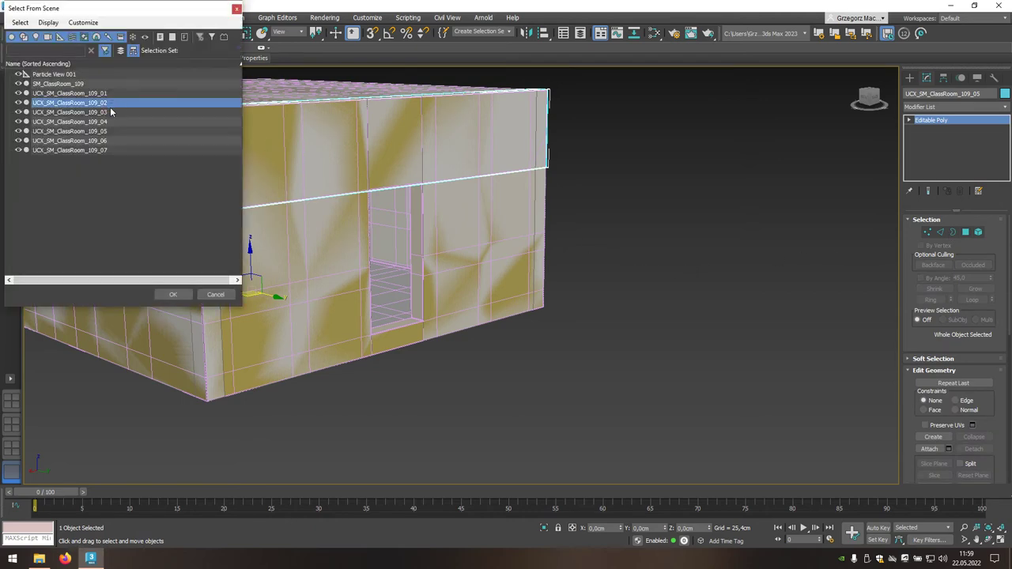
shift+click(105, 150)
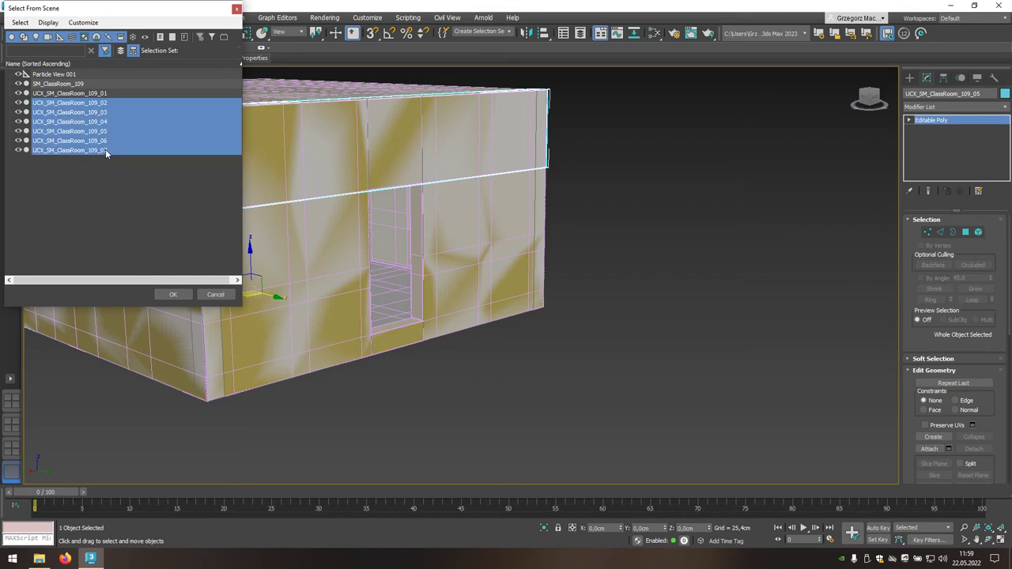
click(173, 295)
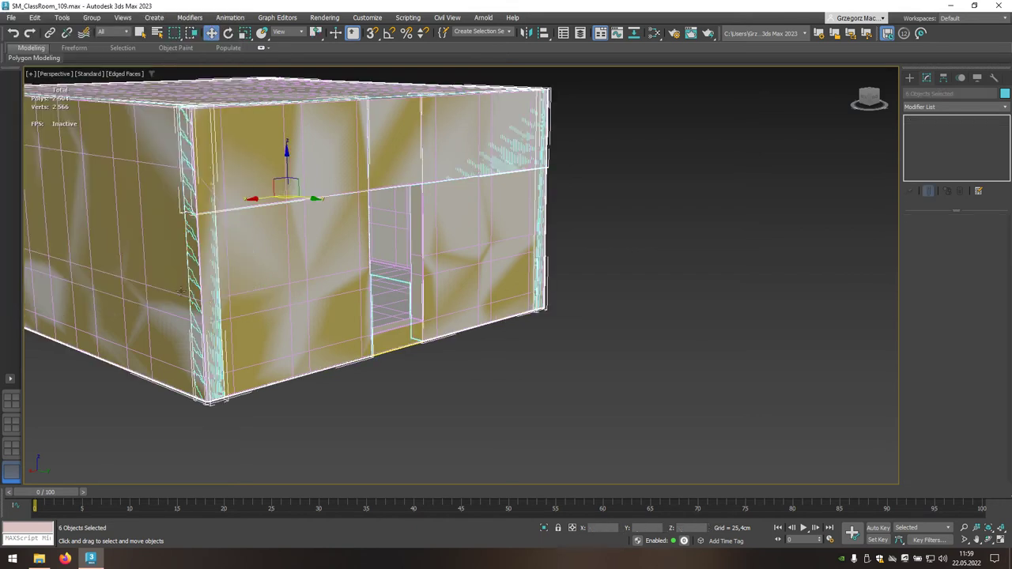
click(545, 528)
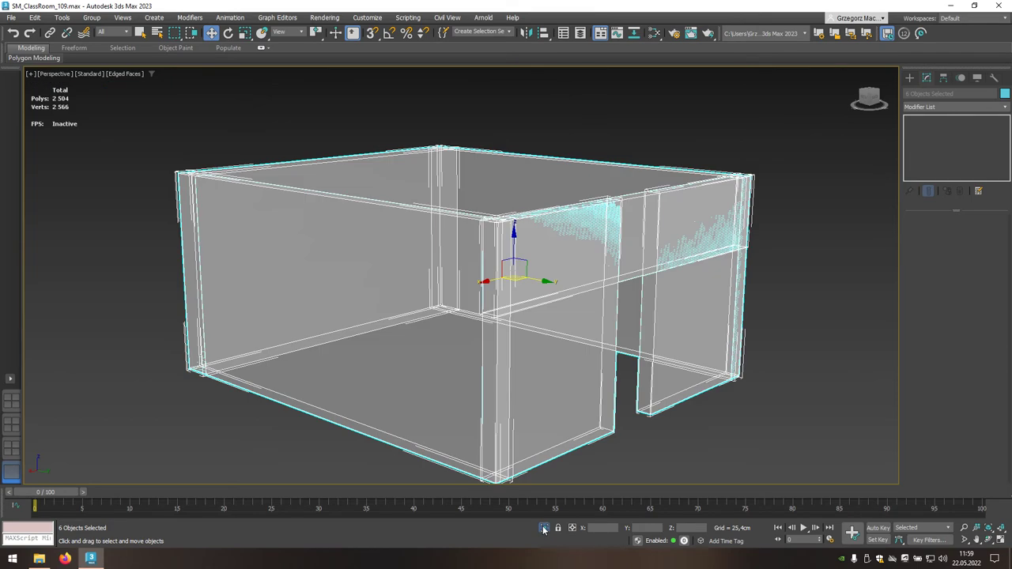
Select the box above the door and its left end face in Polygon mode.
click(645, 253)
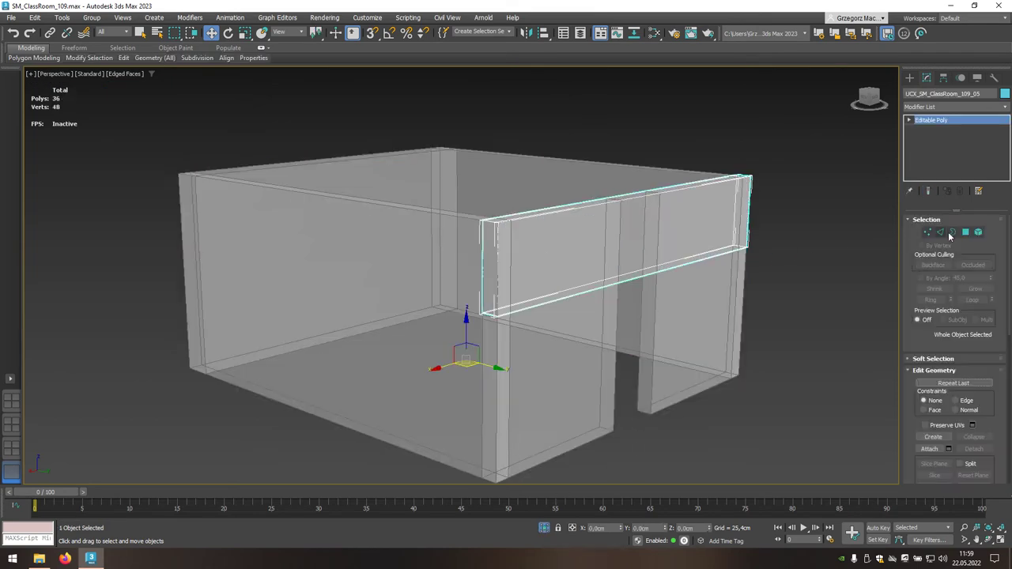
click(966, 232)
click(712, 247)
click(491, 254)
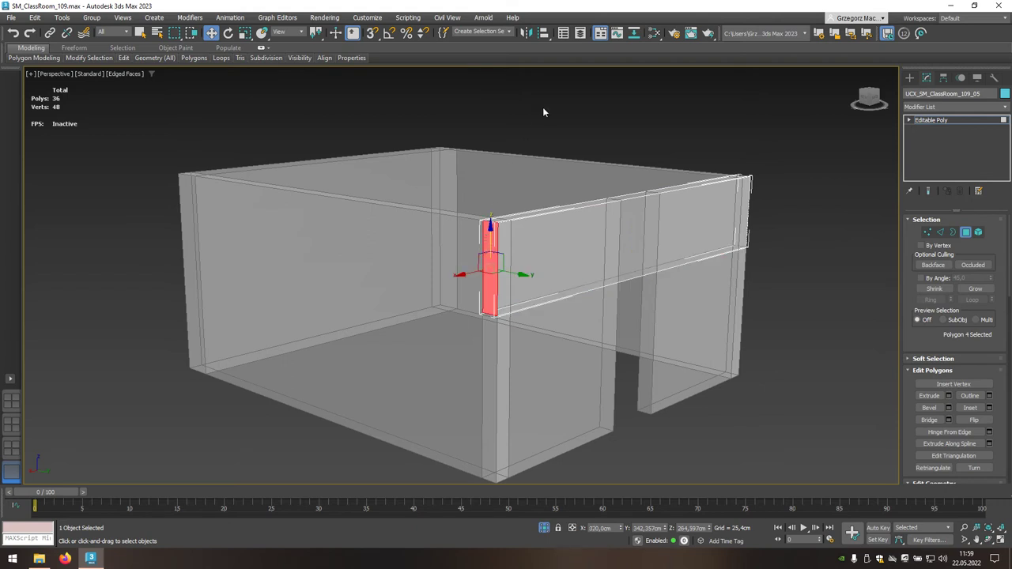
Align the left end face to the neighbouring wall box on X position only.
click(543, 33)
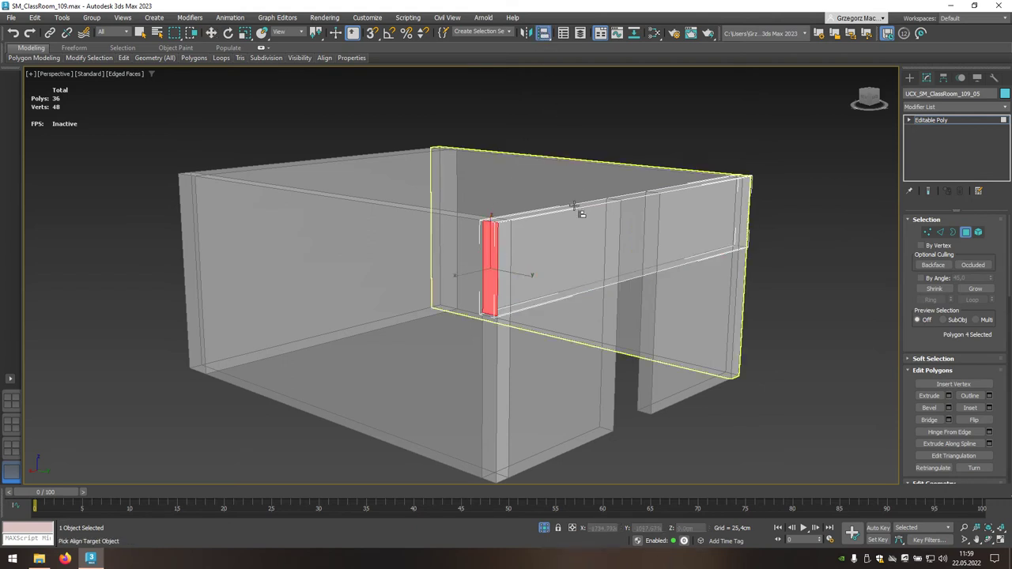
click(561, 334)
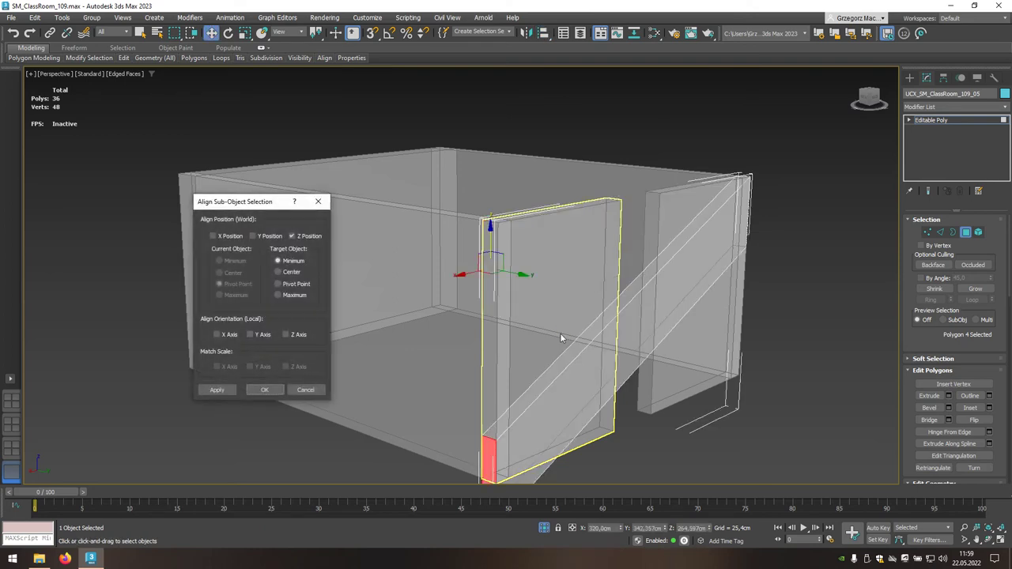
click(304, 238)
click(230, 238)
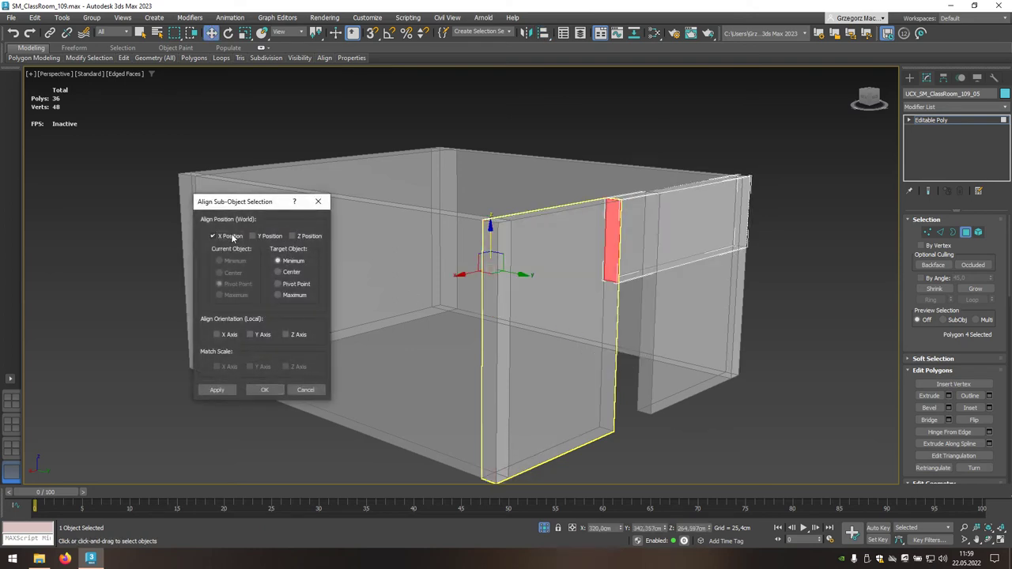
click(277, 391)
Align the right end face to the other wall box's maximum X.
alt+middle_drag(652, 370, 513, 365)
scroll(564, 373, up, 3)
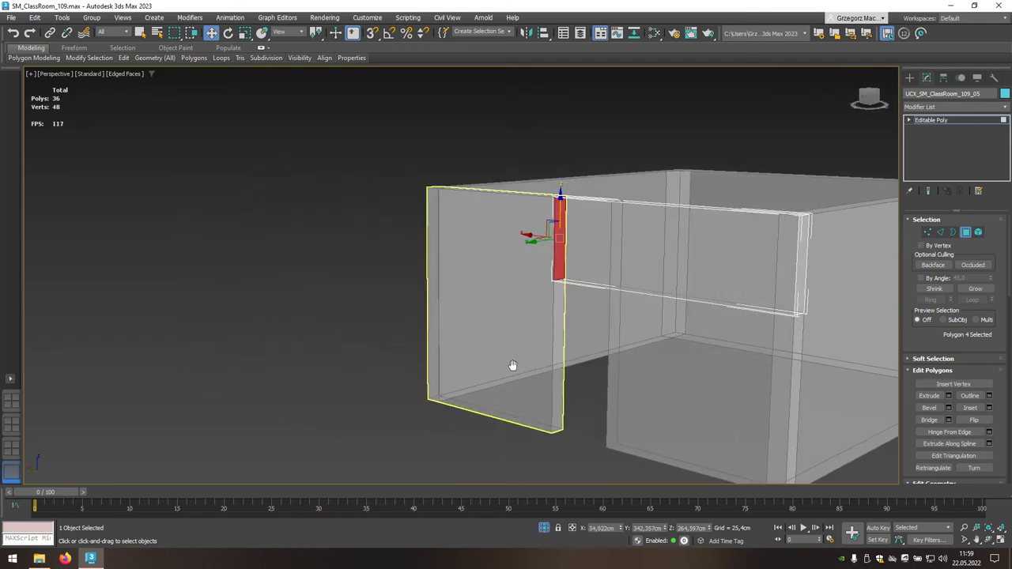
click(803, 275)
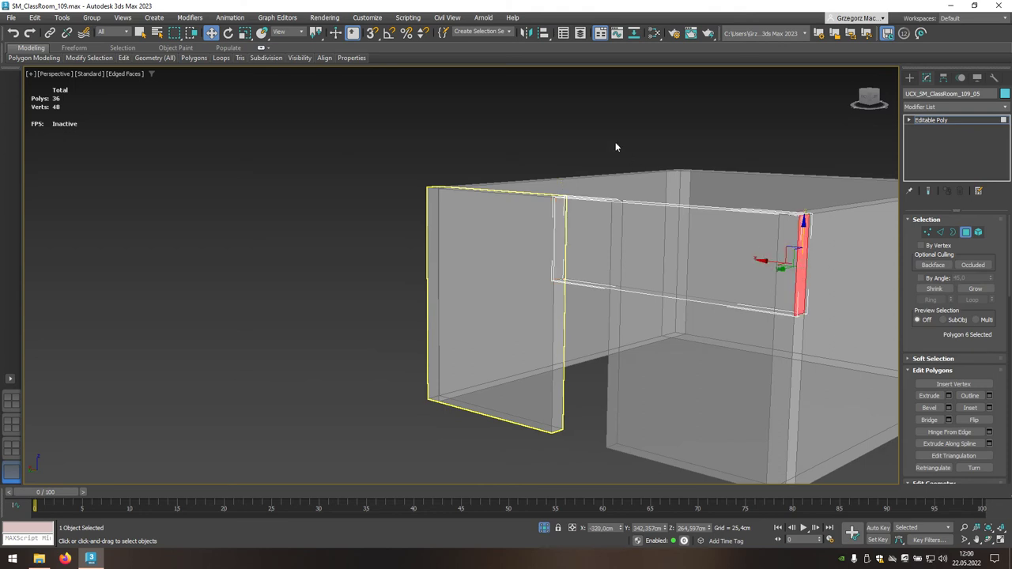
click(543, 33)
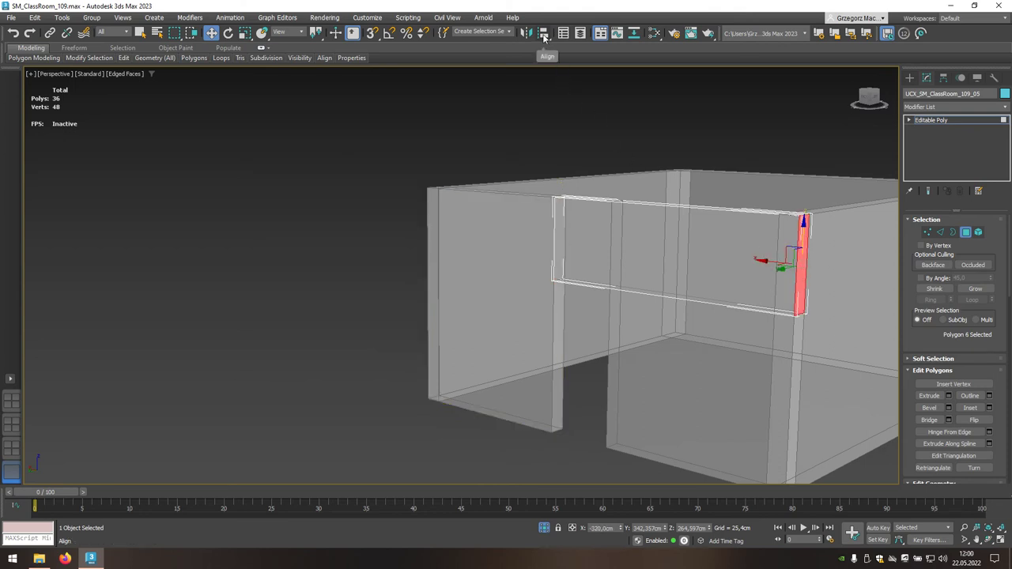
click(669, 363)
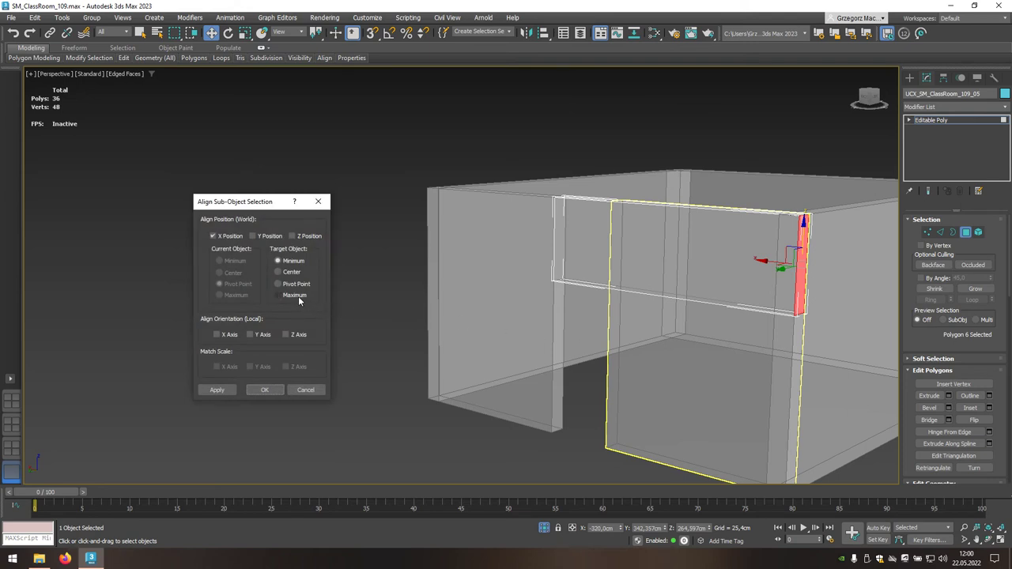
click(296, 297)
click(265, 390)
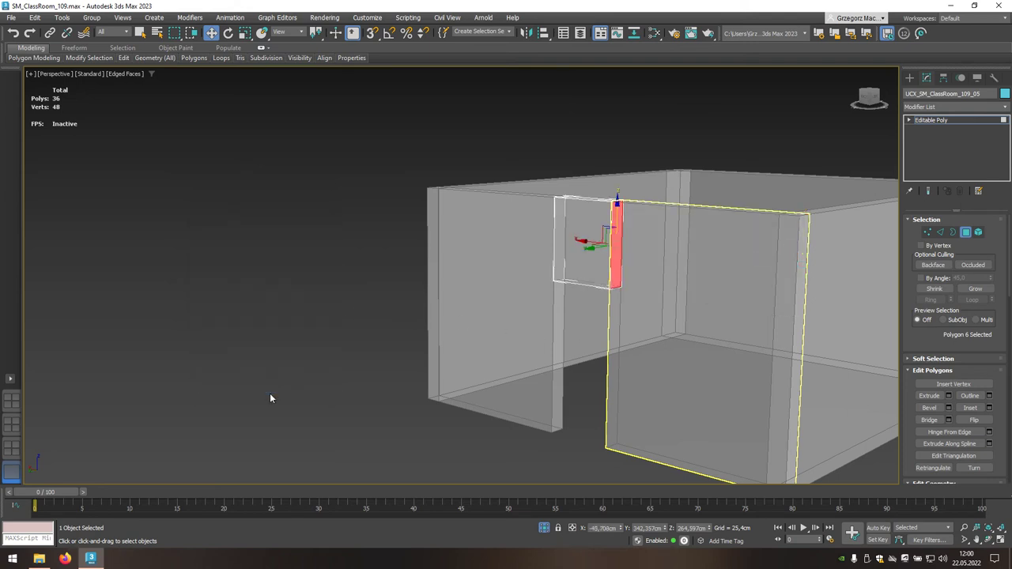
mouse_move(654, 391)
alt+middle_down()
mouse_move(592, 356)
mouse_move(768, 318)
alt+middle_up()
Align the right-wall box's end face flush with the larger wall box's edge.
click(966, 232)
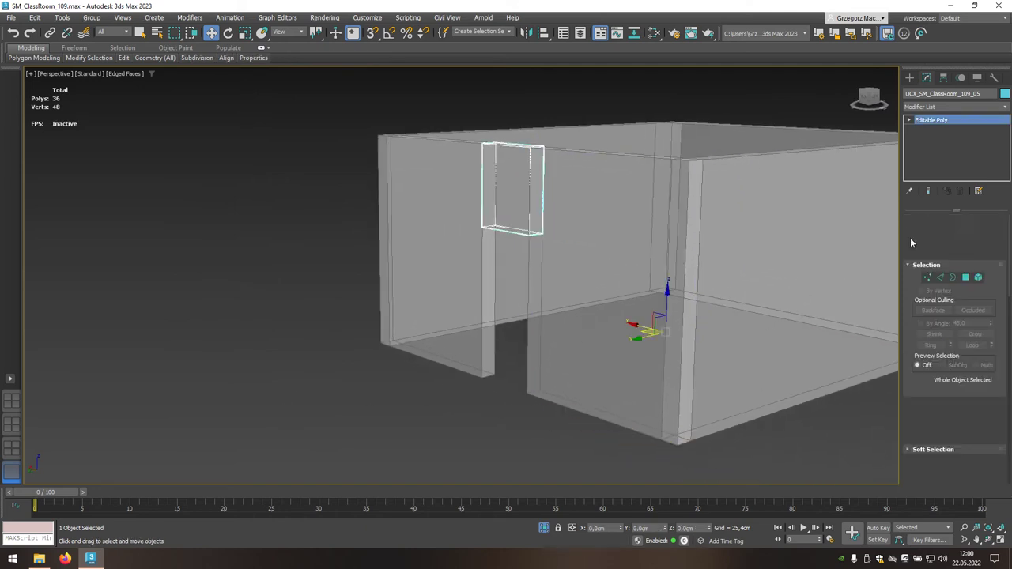
click(644, 248)
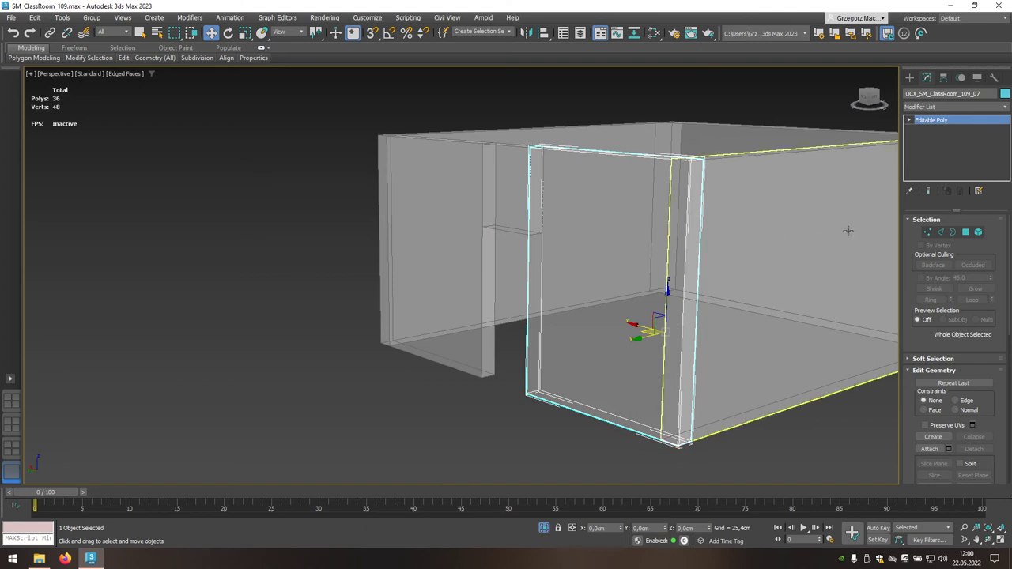
click(966, 233)
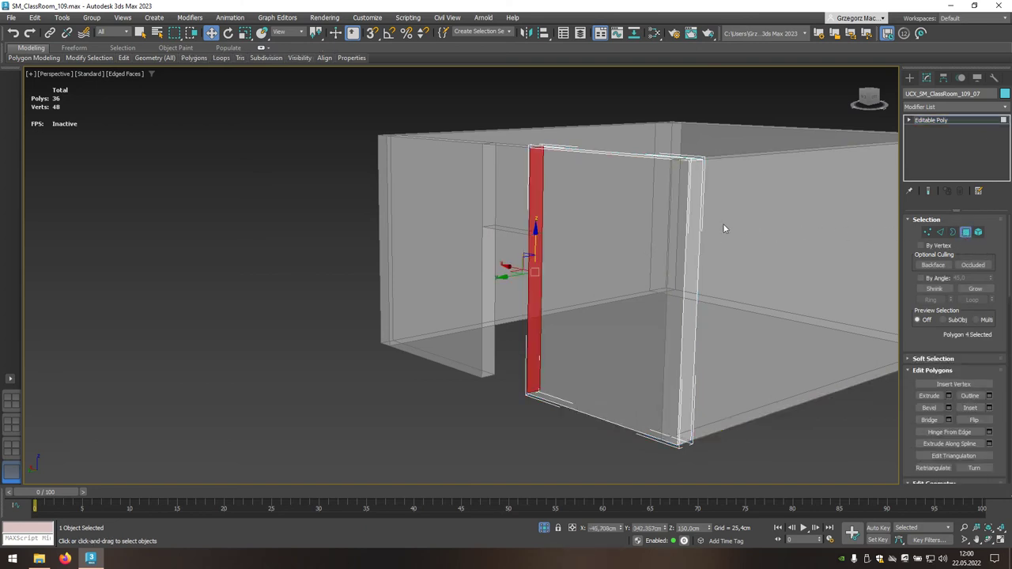
click(692, 227)
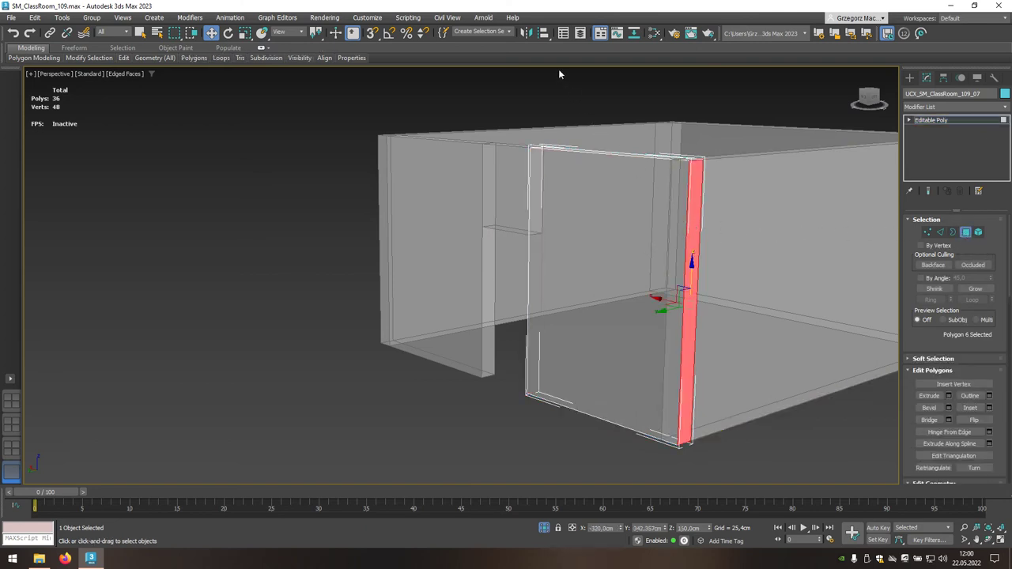
click(543, 32)
click(728, 205)
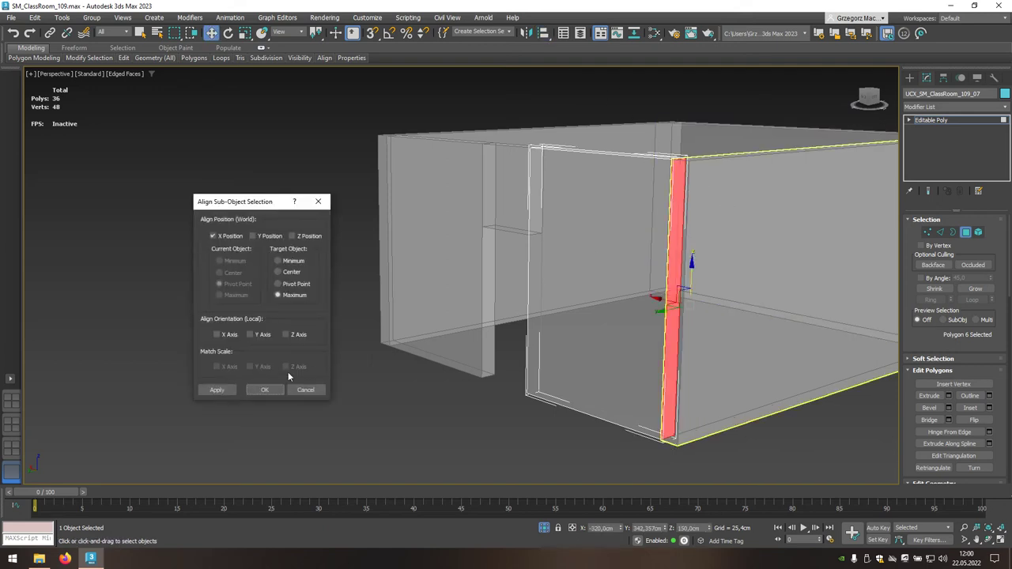
click(264, 390)
alt+middle_drag(746, 284, 716, 322)
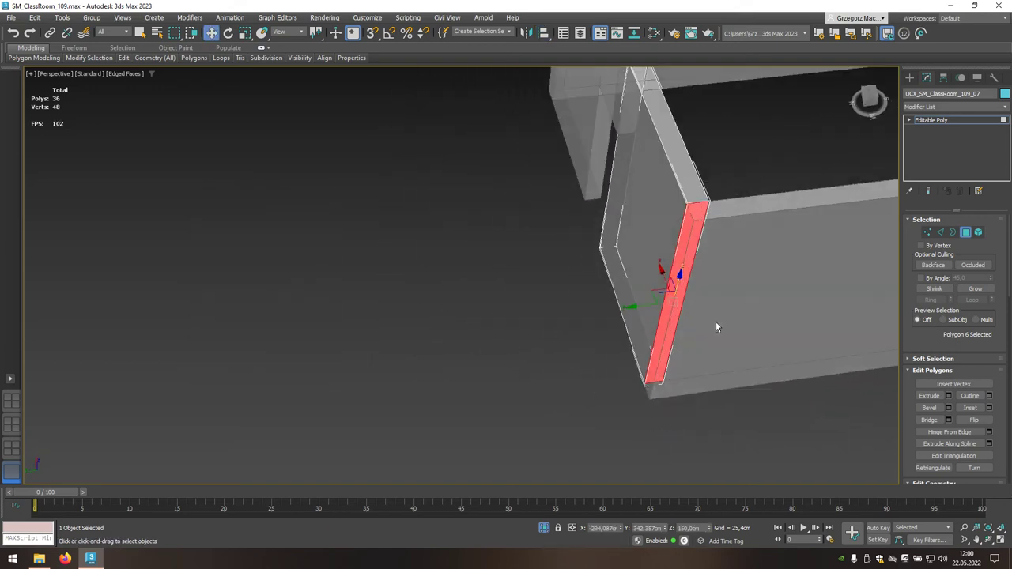
mouse_move(673, 272)
middle_down()
mouse_move(660, 407)
mouse_move(678, 482)
middle_up()
scroll(583, 153, down, 3)
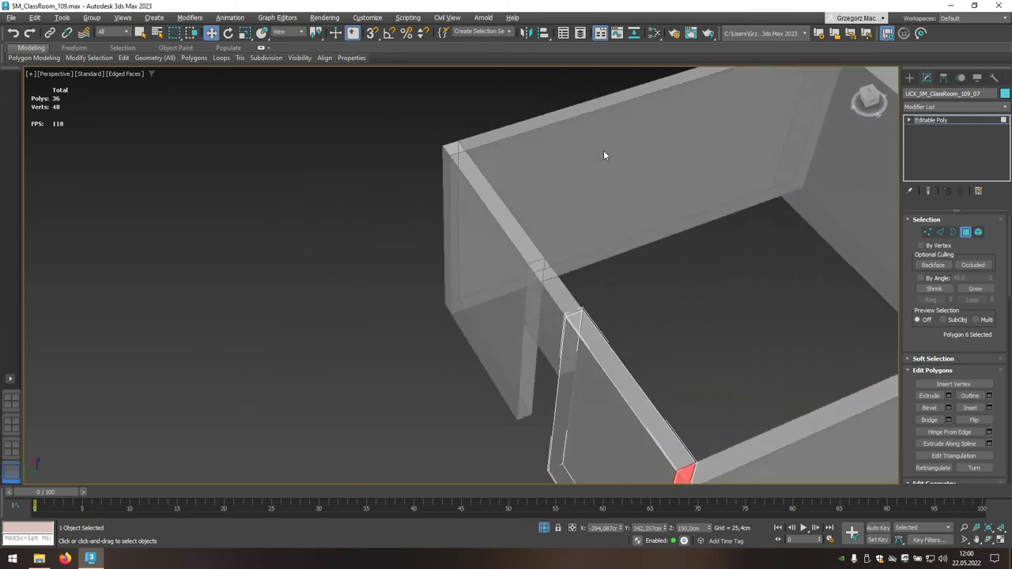
scroll(606, 153, down, 3)
mouse_move(644, 140)
alt+middle_down()
mouse_move(540, 337)
mouse_move(641, 250)
alt+middle_up()
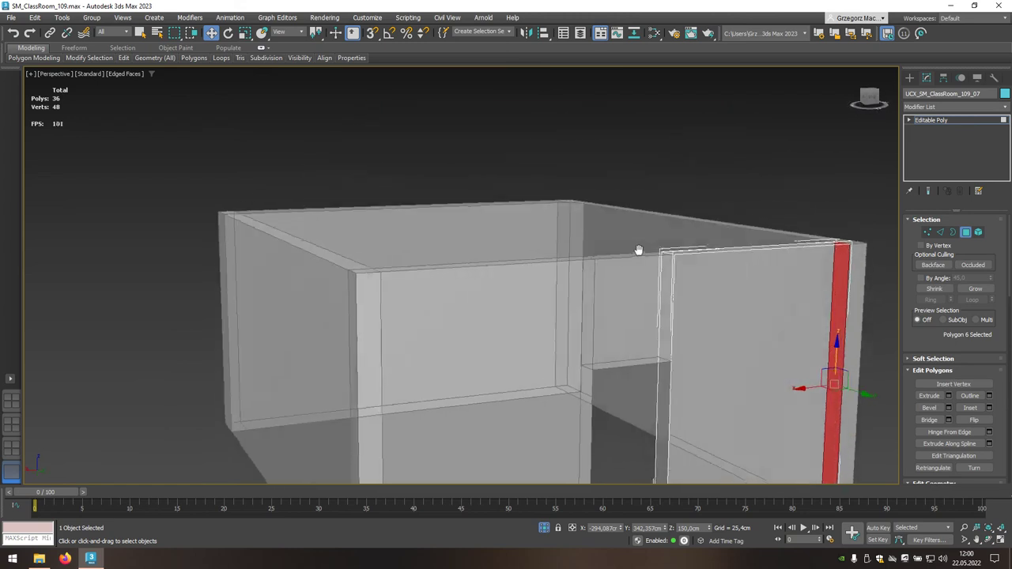
Align UCX_SM_ClassRoom_109_06's left end face to the left wall's minimum X.
click(965, 233)
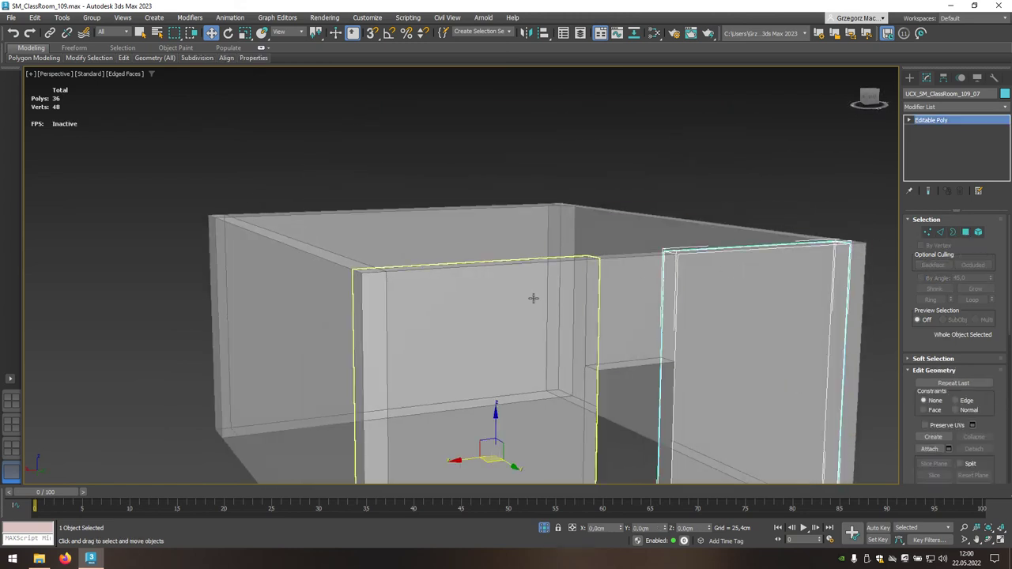
click(565, 295)
click(967, 232)
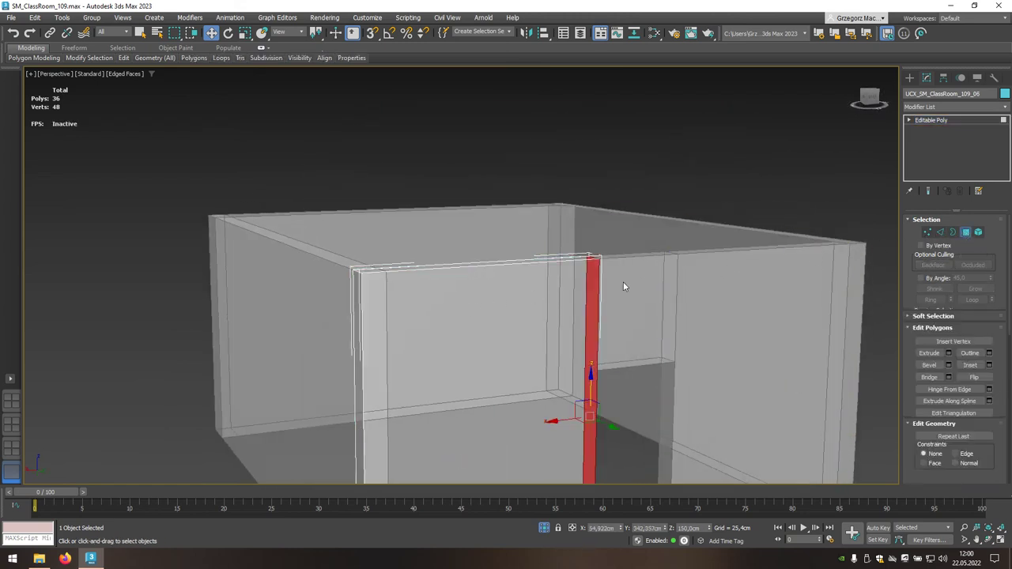
click(358, 314)
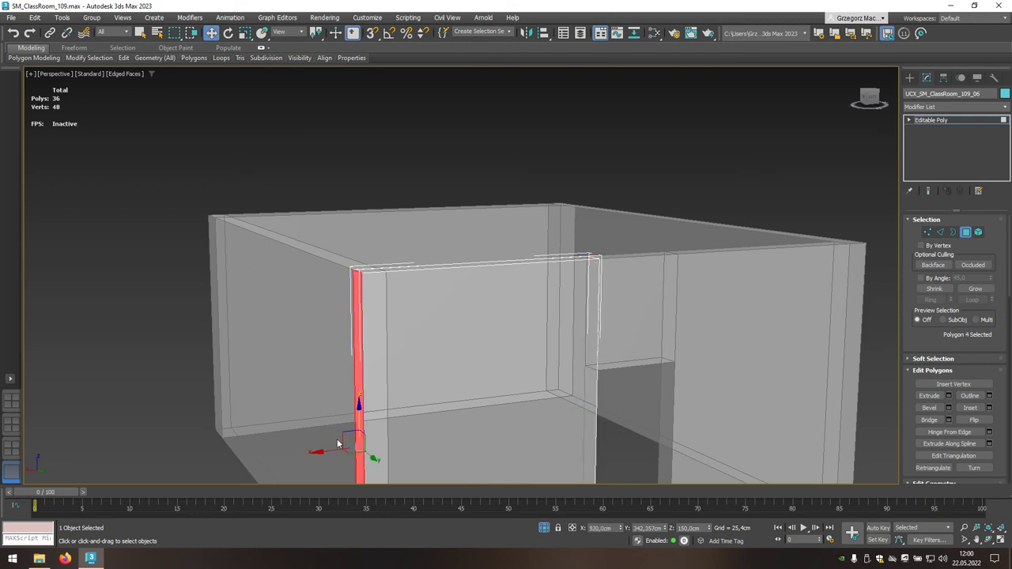
click(544, 33)
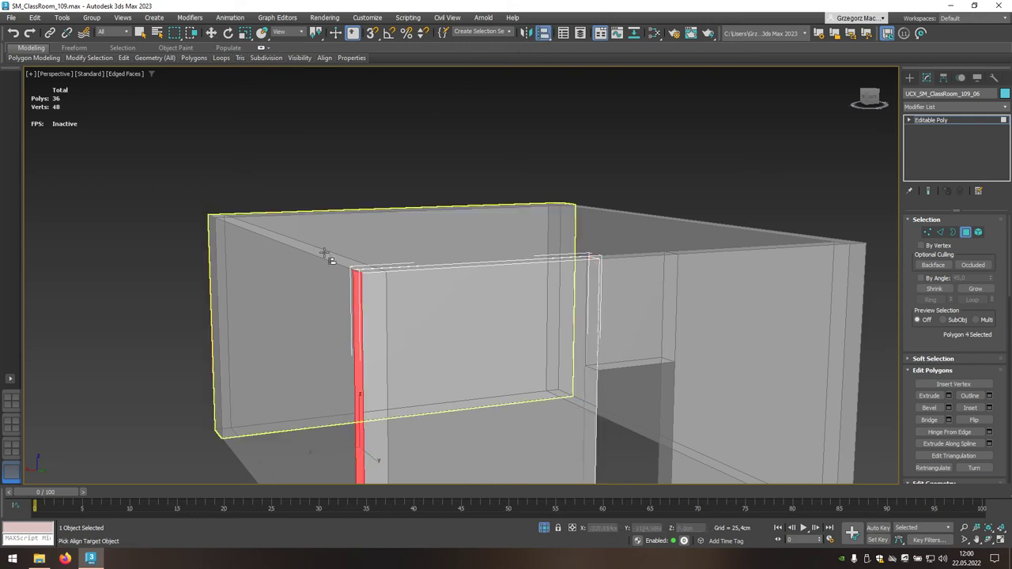
click(250, 331)
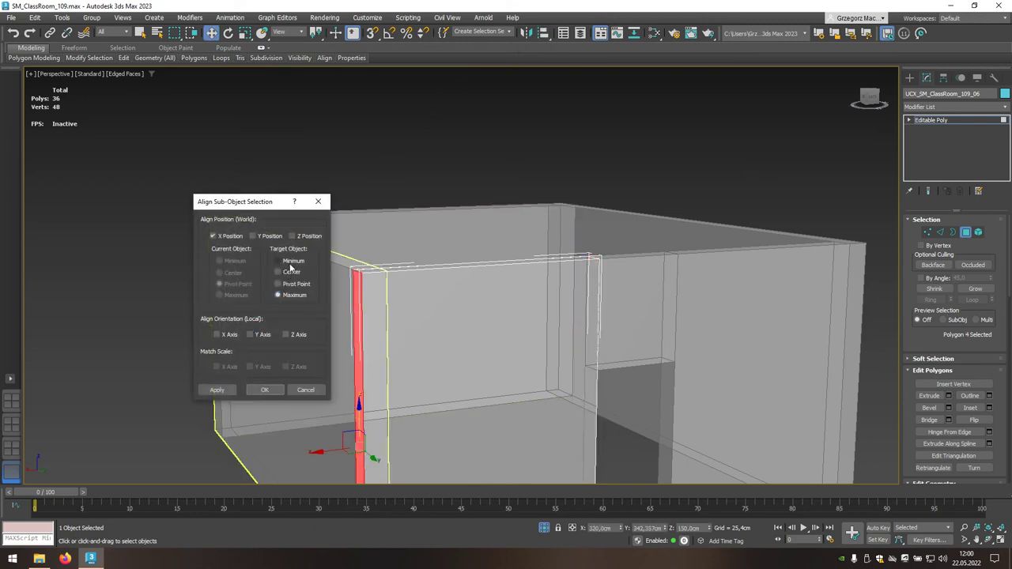
click(278, 261)
click(274, 391)
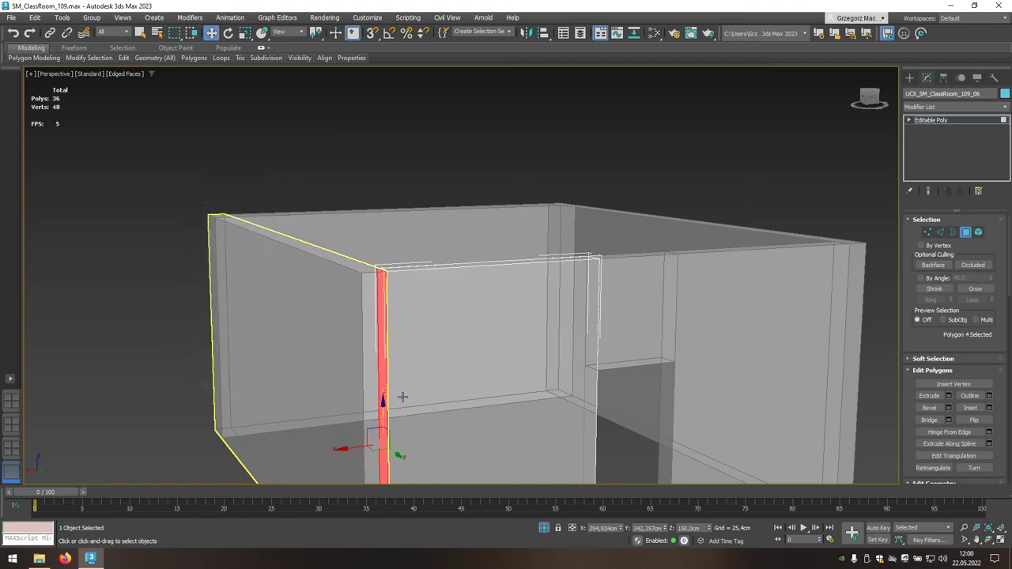
alt+middle_drag(273, 391, 728, 442)
click(729, 448)
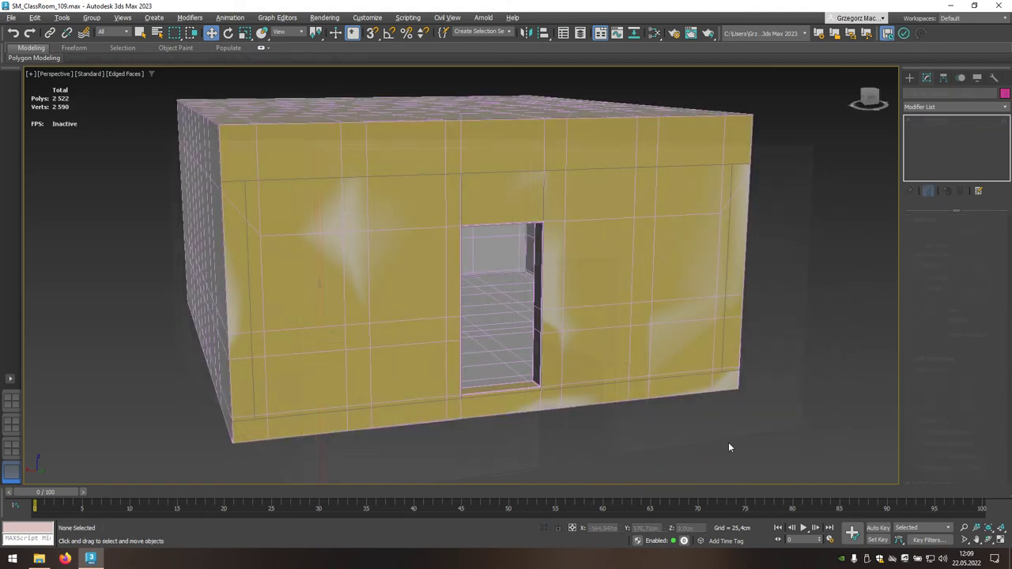
key(h)
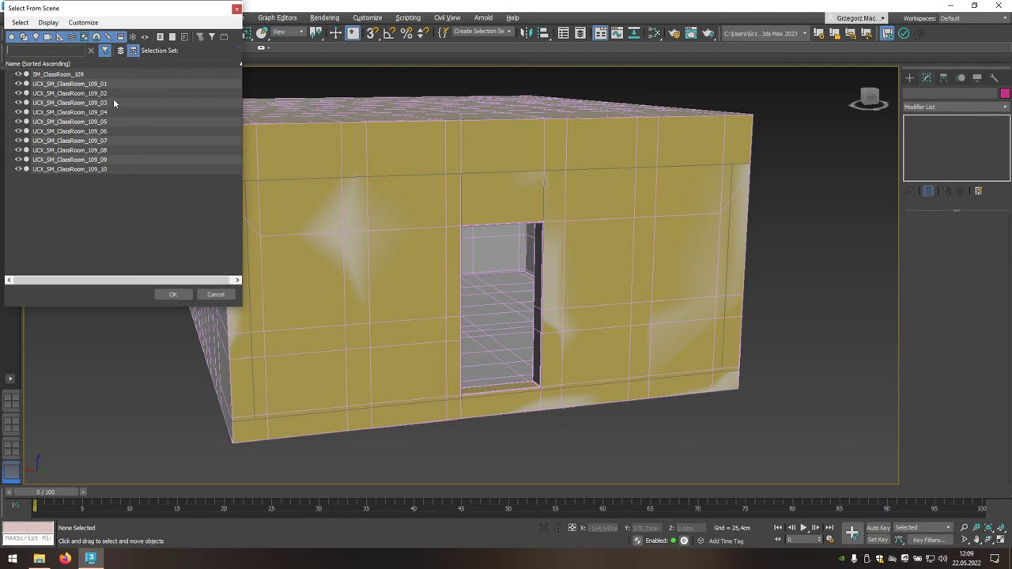
click(106, 85)
shift+click(110, 169)
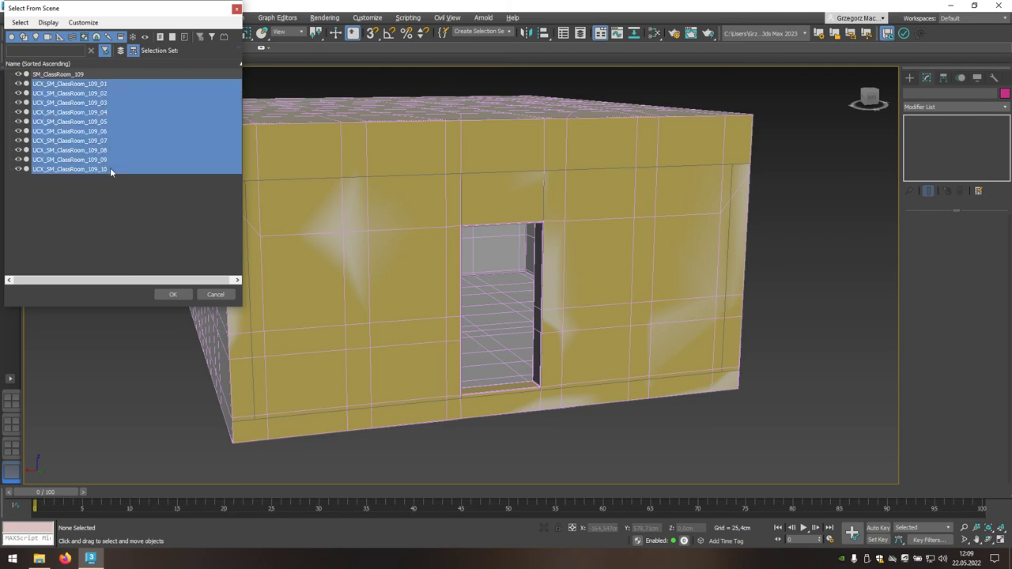
click(171, 296)
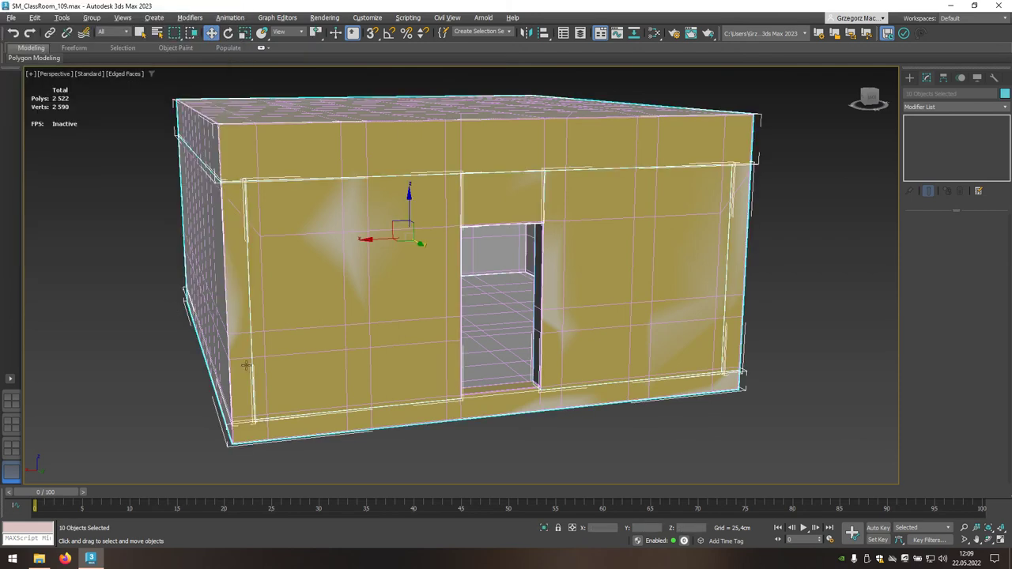
click(546, 530)
mouse_move(697, 431)
alt+middle_down()
mouse_move(645, 460)
mouse_move(658, 450)
mouse_move(625, 443)
mouse_move(603, 411)
mouse_move(579, 404)
mouse_move(370, 438)
alt+middle_up()
click(645, 460)
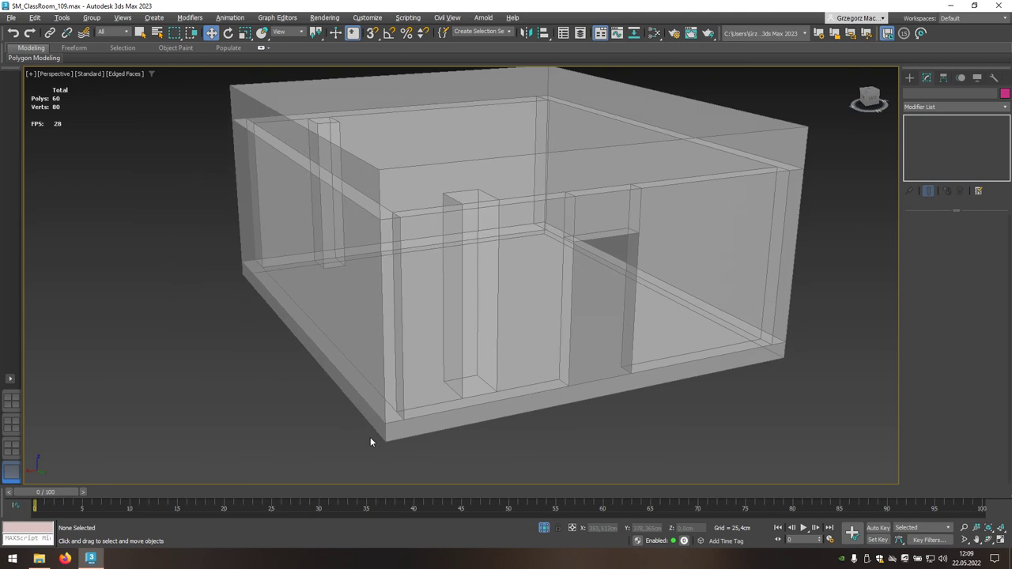
End isolation and select SM_ClassRoom_109 plus all ten UCX collision boxes.
click(547, 528)
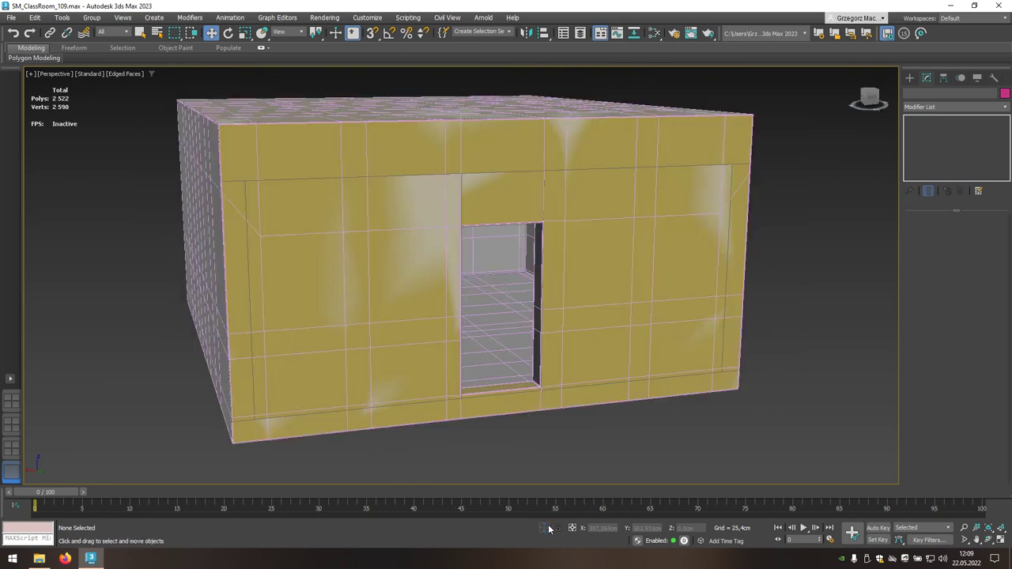
key(h)
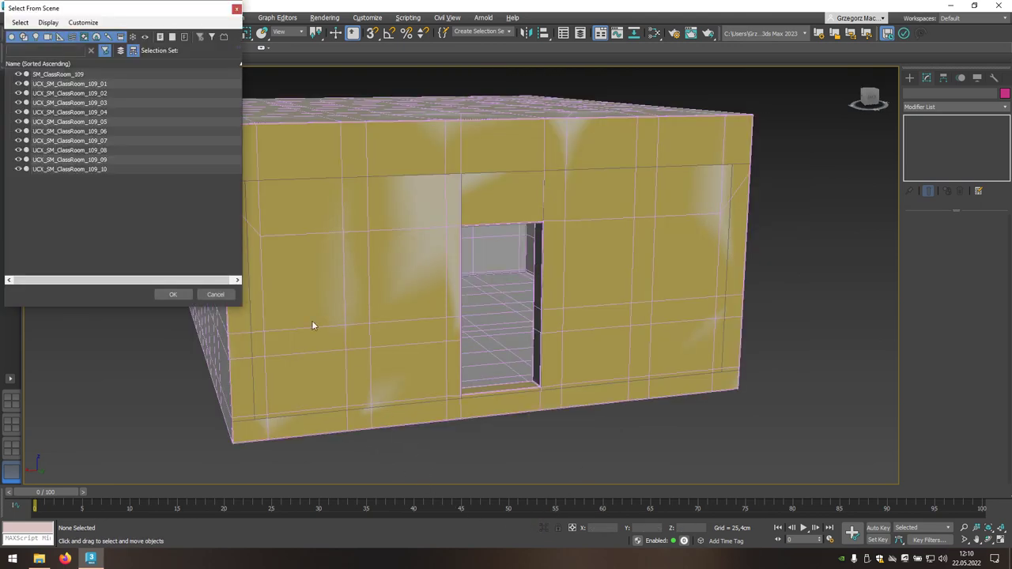
click(87, 75)
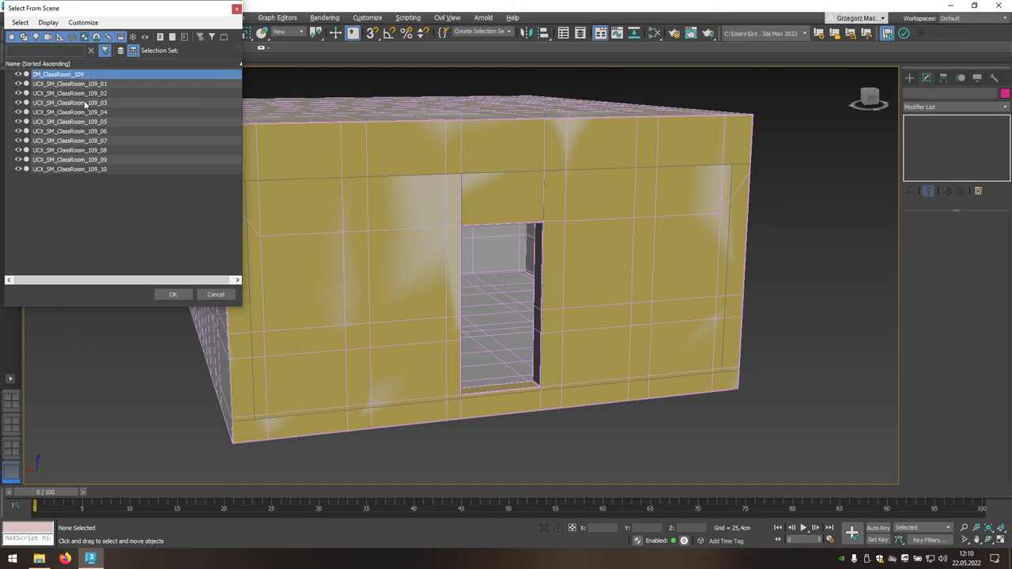
shift+click(87, 169)
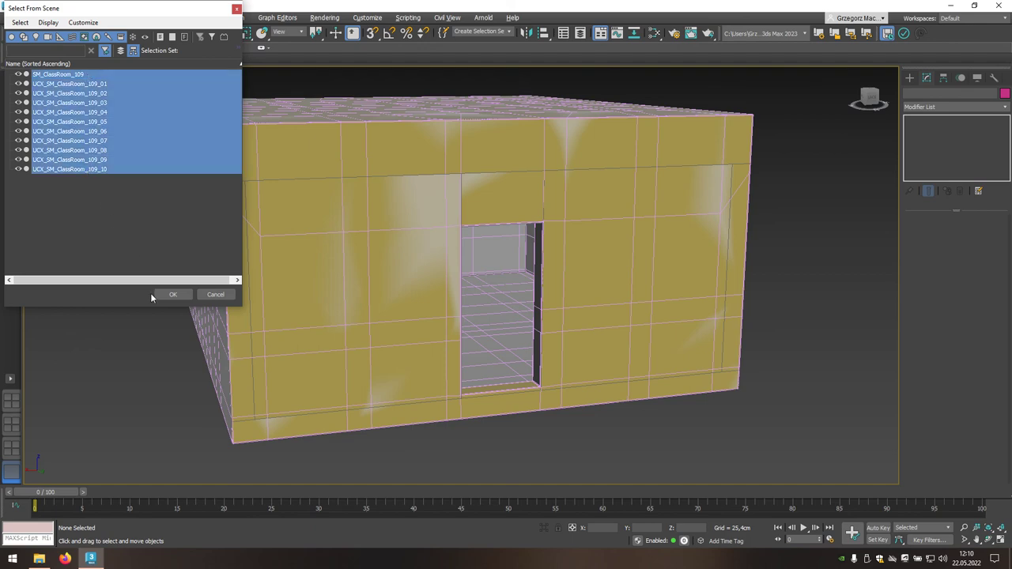
click(175, 295)
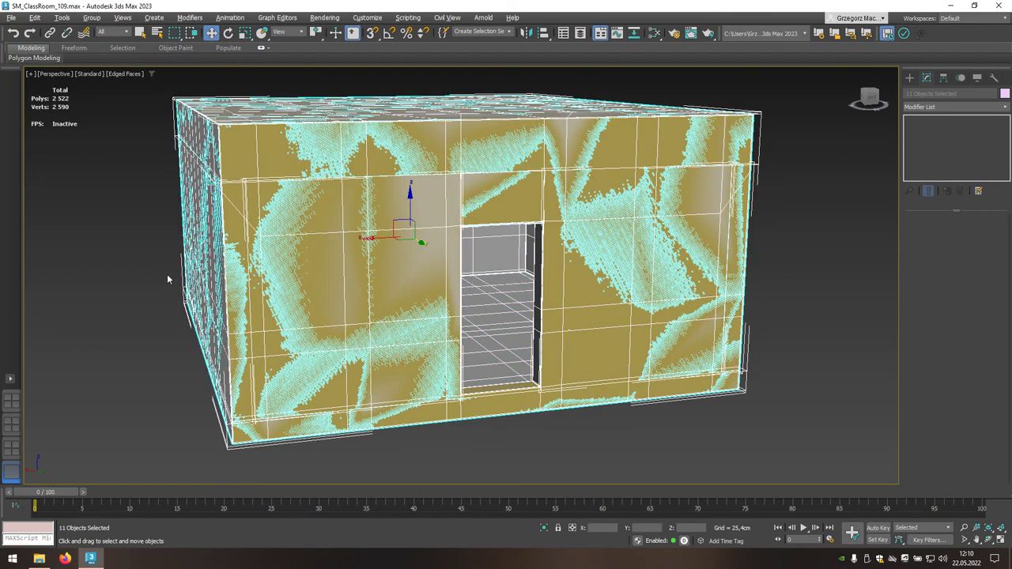
click(14, 20)
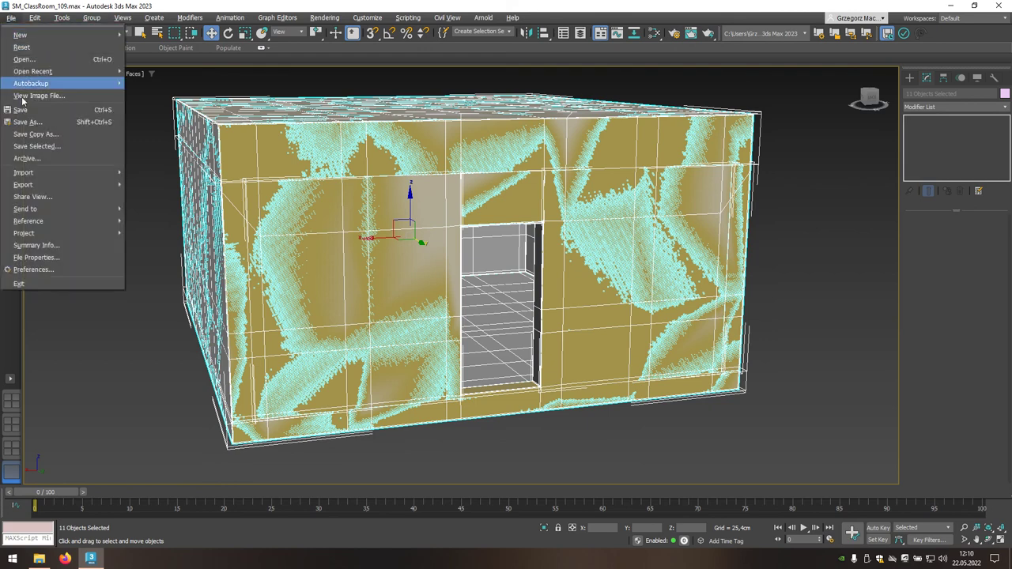
mouse_move(32, 185)
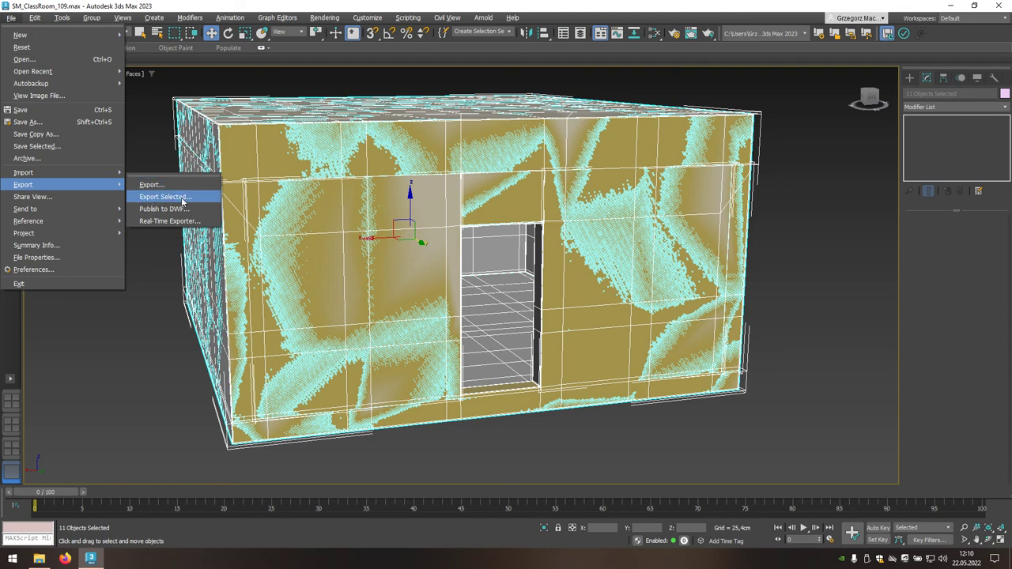
Export the selection to SM_ClassRoom_109.fbx with Centimeters and binary FBX 2020 settings.
click(196, 203)
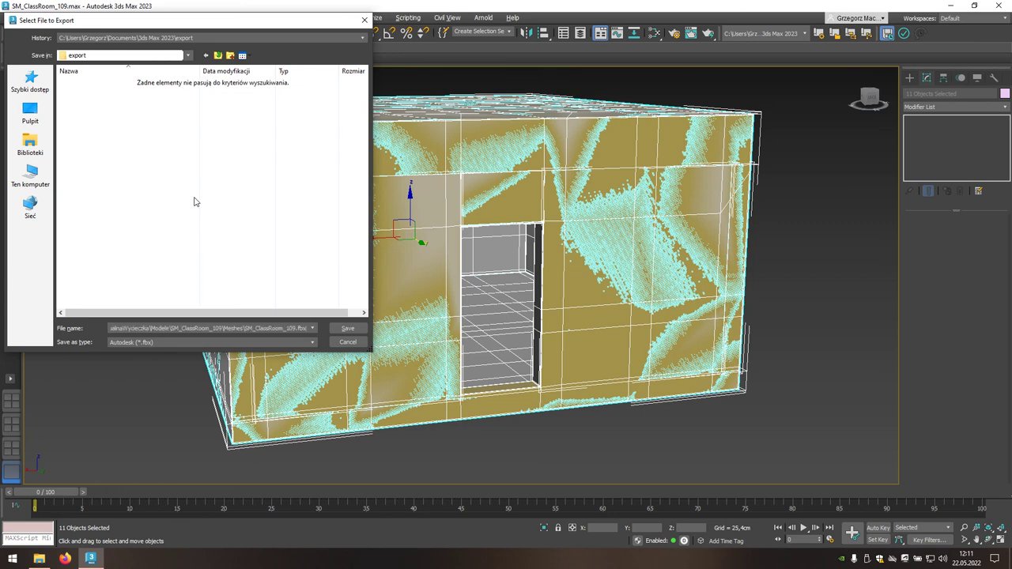
key(Return)
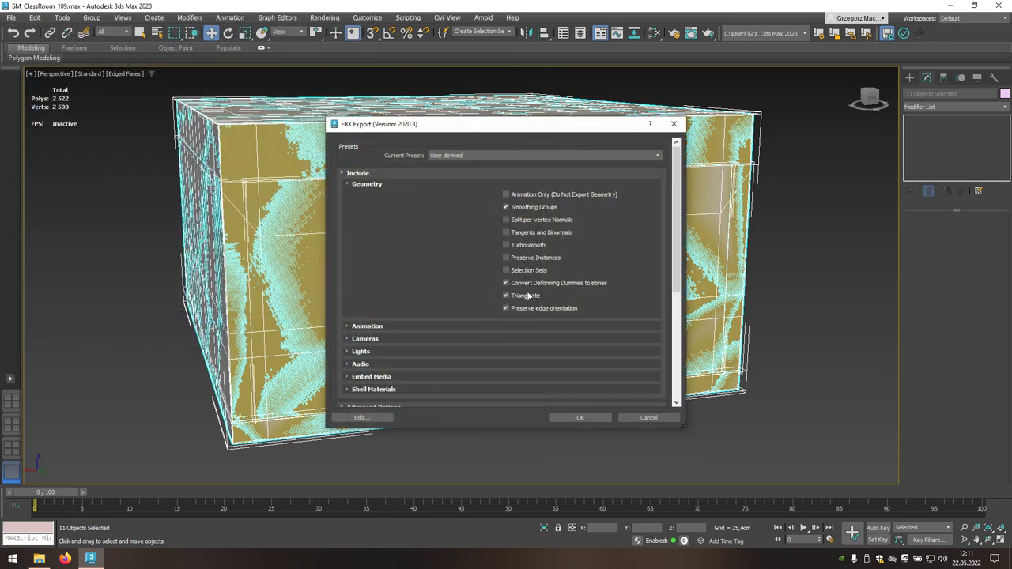
click(457, 325)
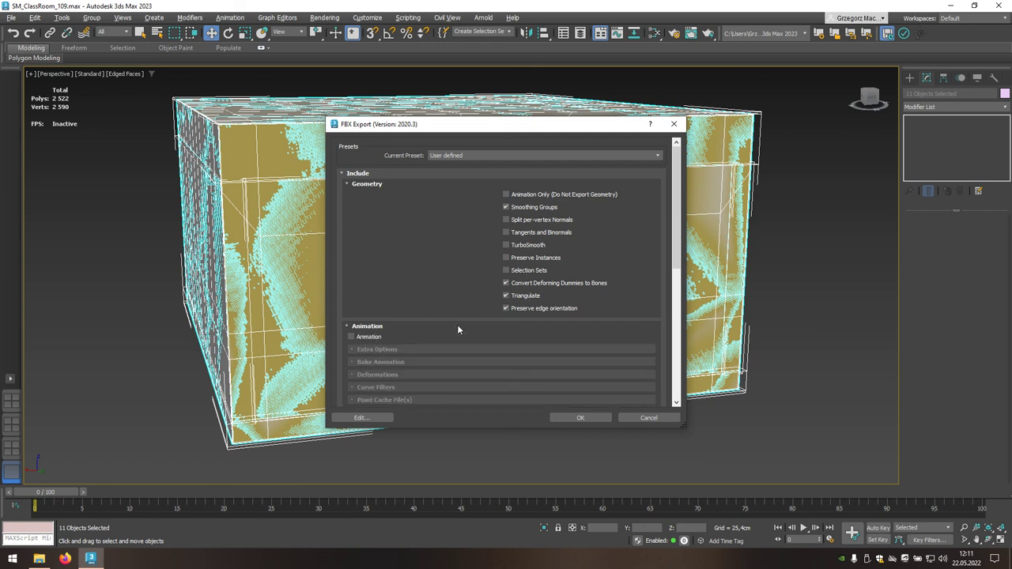
click(457, 324)
click(458, 340)
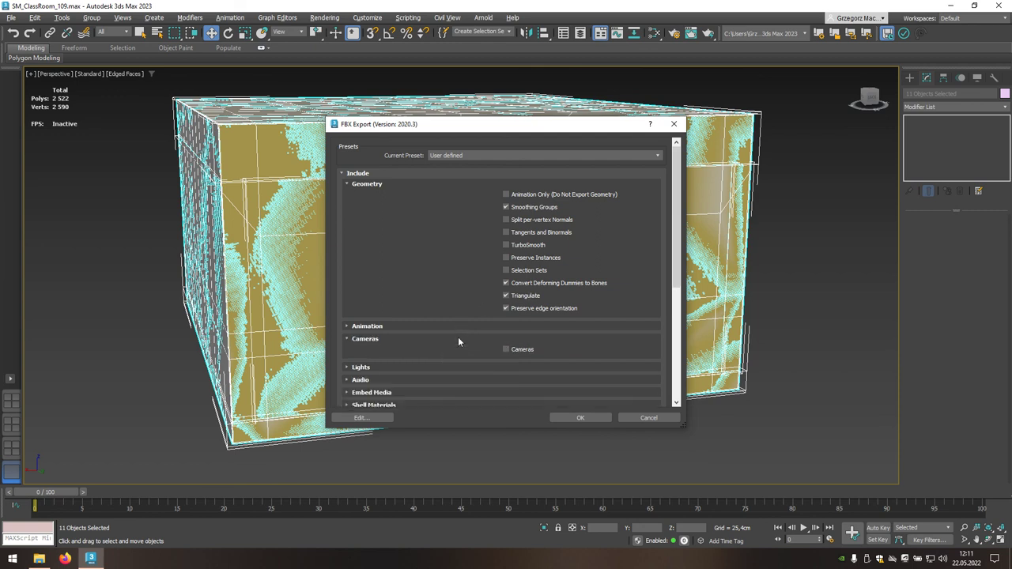
click(458, 338)
click(448, 351)
click(448, 351)
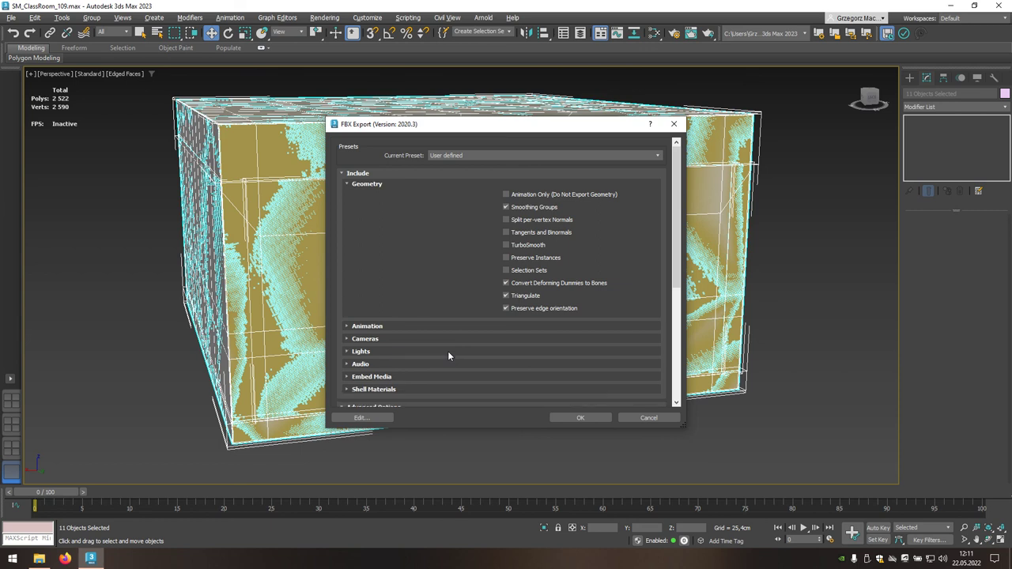
drag(676, 273, 684, 396)
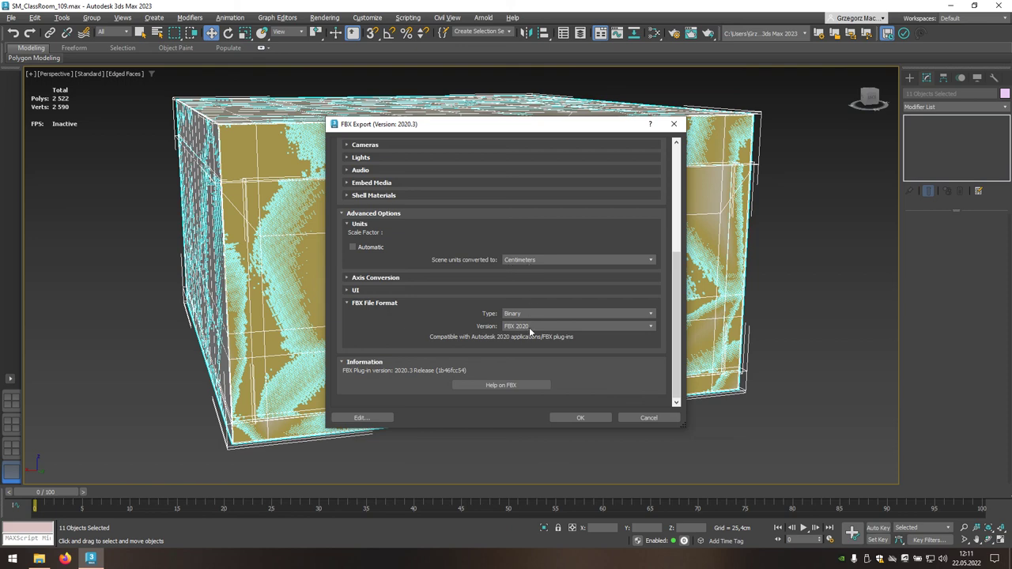
click(573, 418)
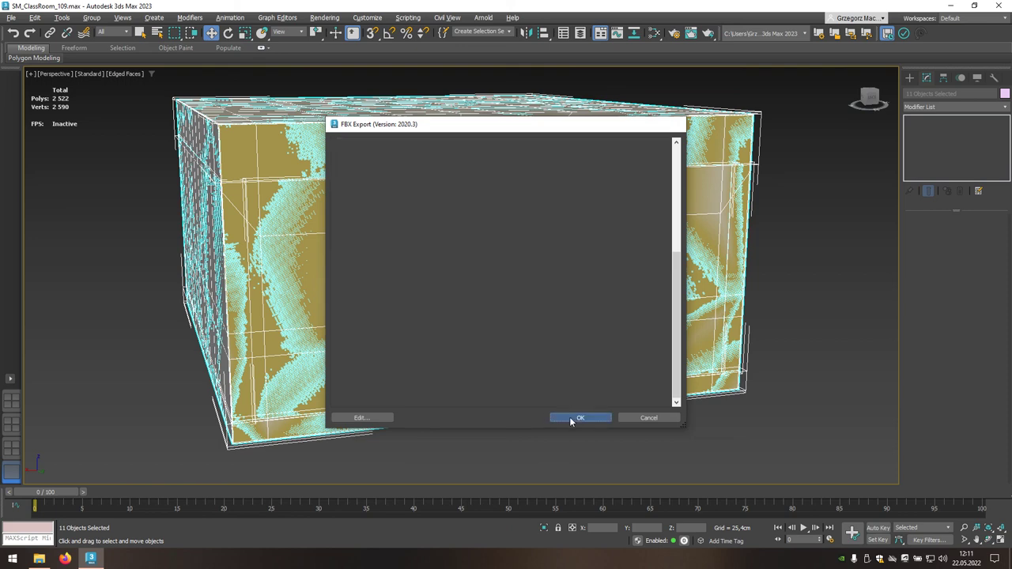